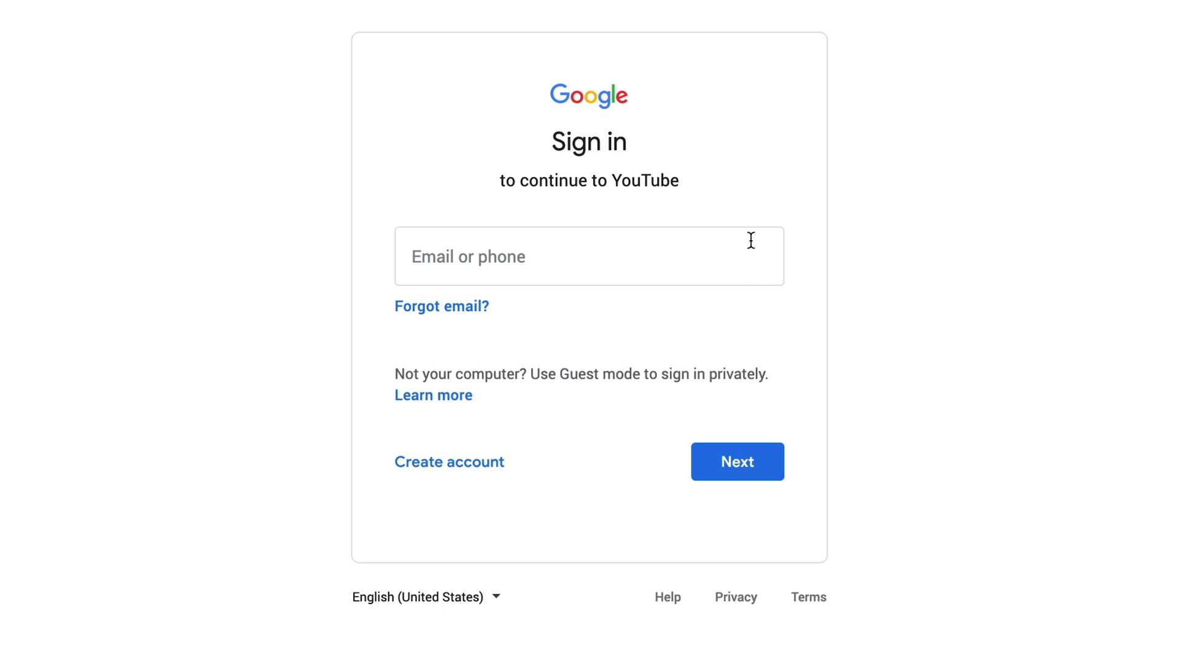
Step: Start creating a new personal Google Account for continuing to YouTube
left_click(447, 469)
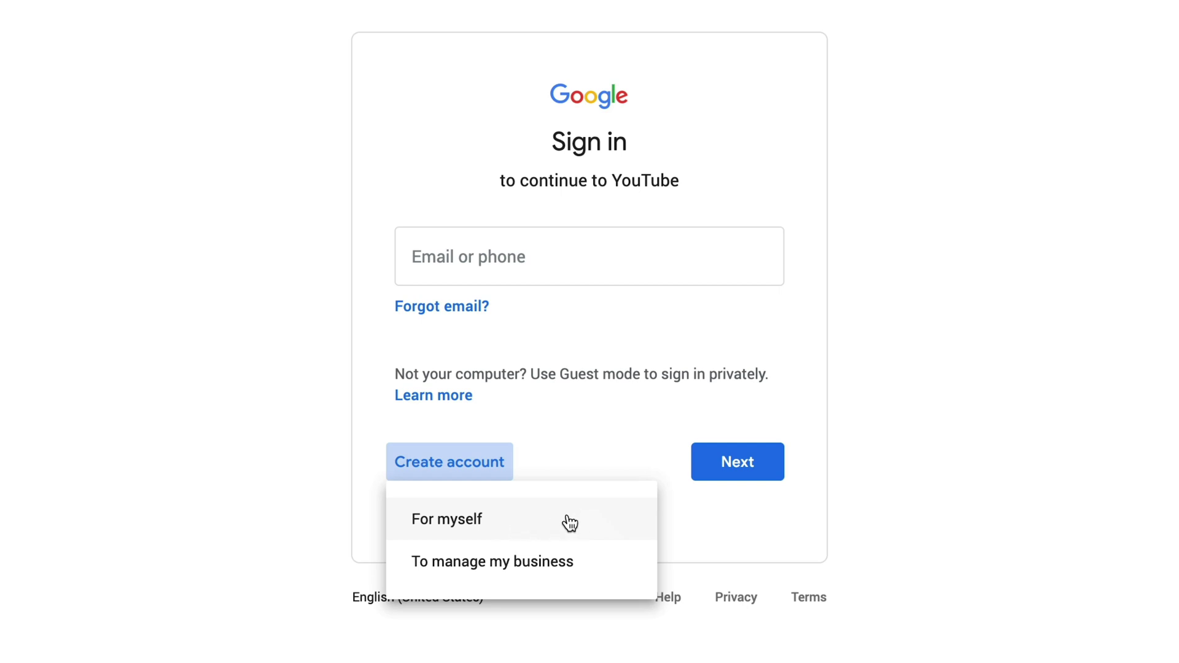
left_click(529, 526)
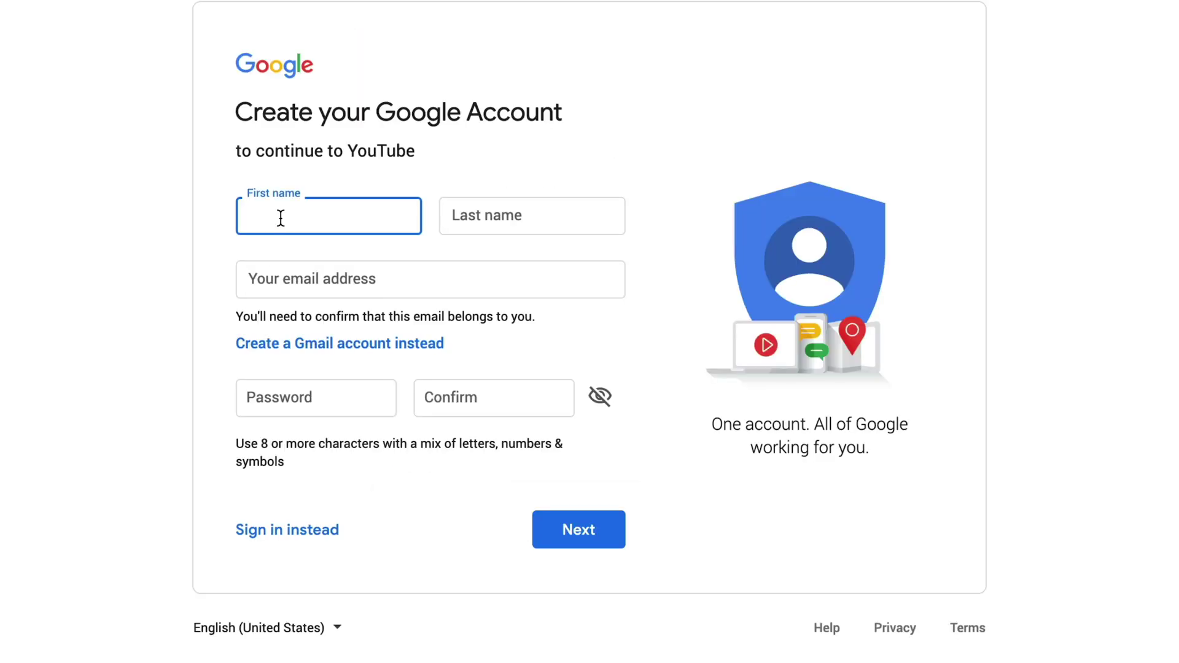
Step: Fill in the first and last name from autofill and choose a new Gmail username
type("J")
left_click(328, 277)
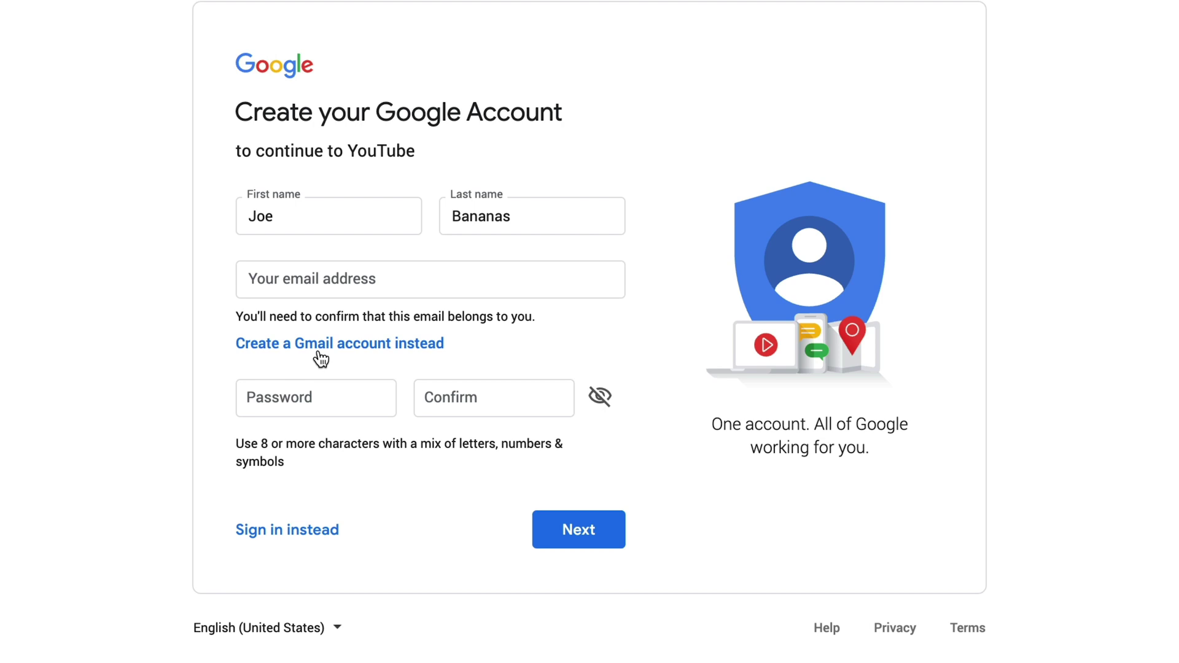
left_click(320, 354)
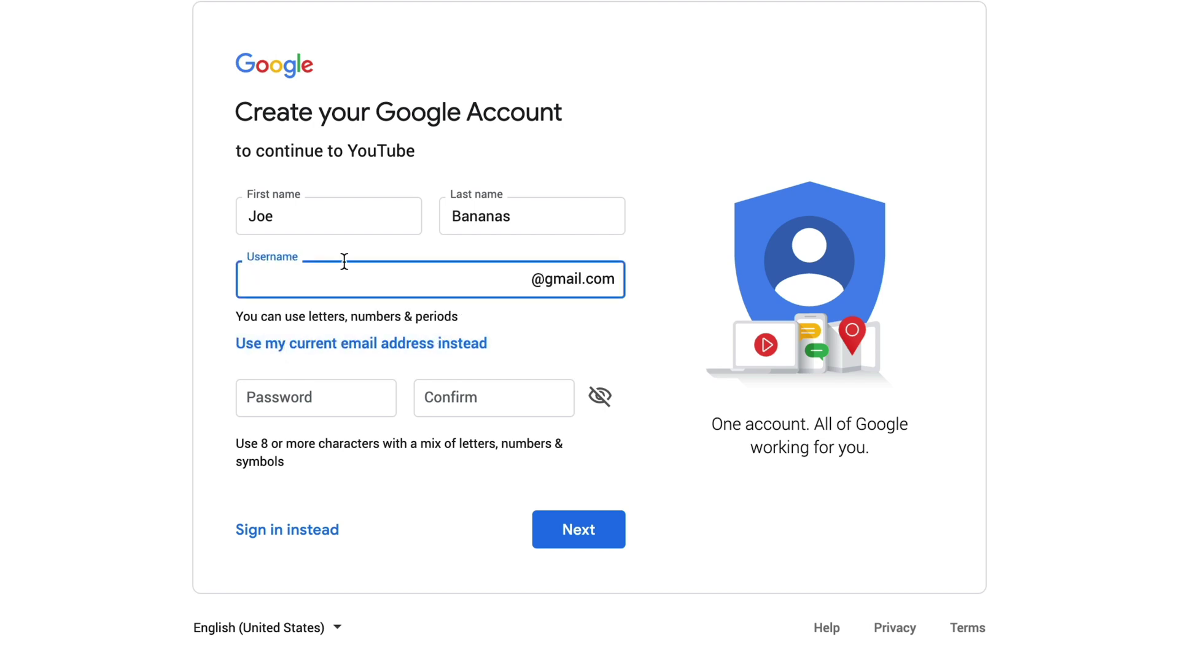
Step: Set and confirm the account password, then submit the account details
left_click(314, 403)
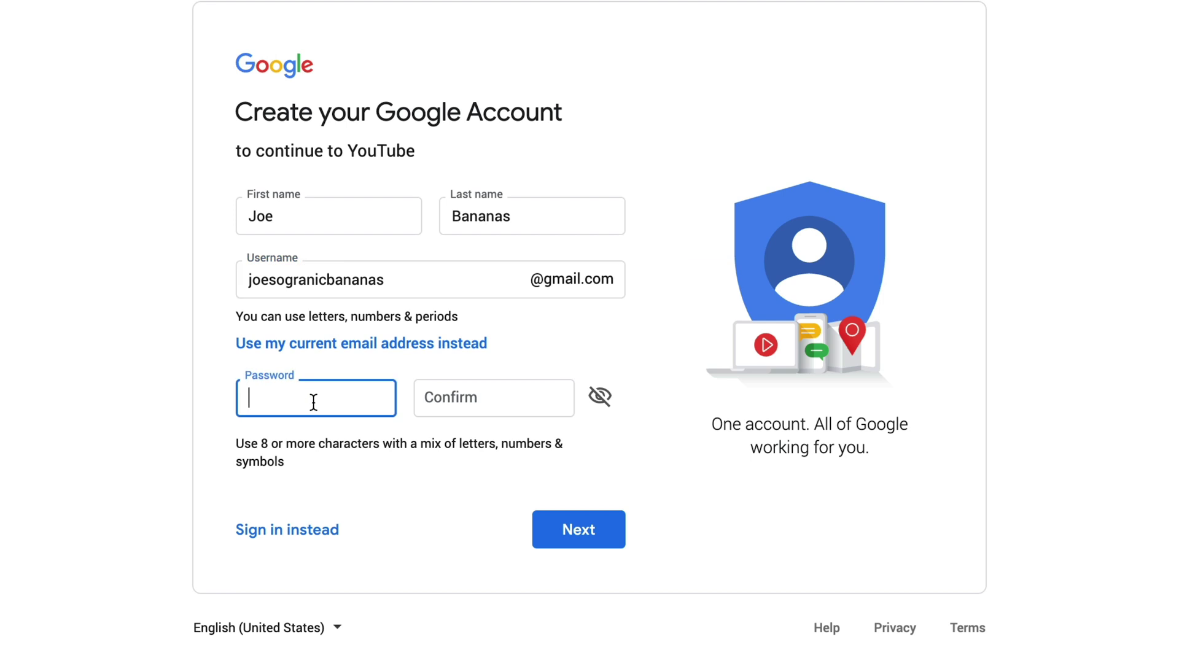
type("*********")
key("Tab")
type("*********")
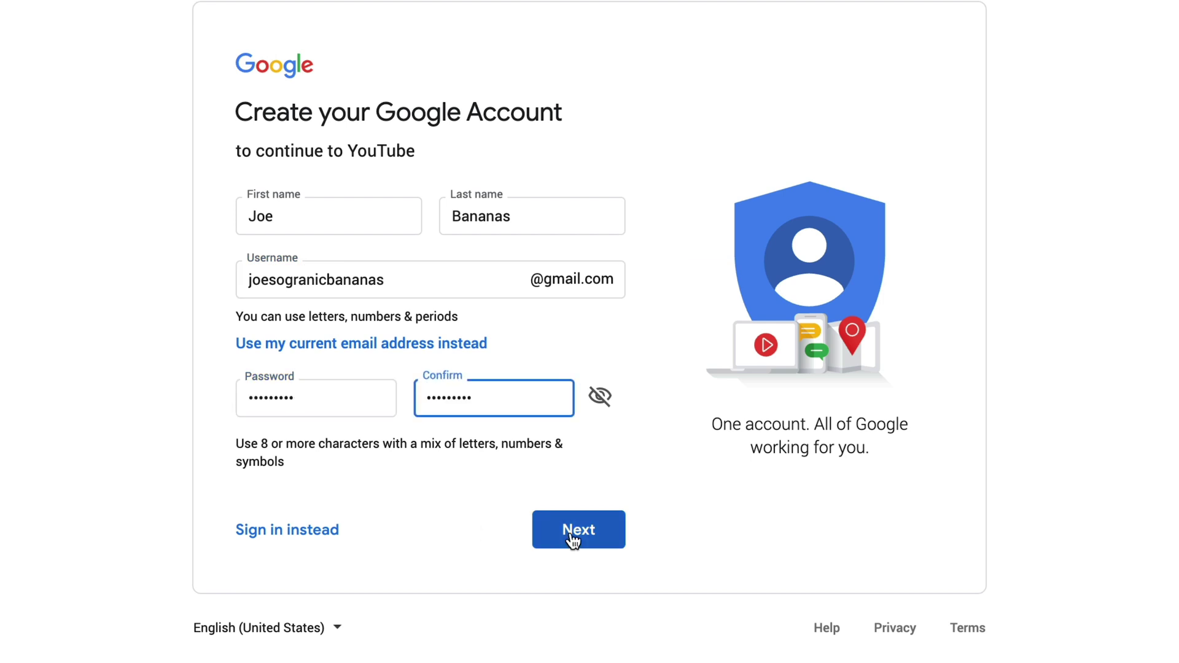
left_click(573, 538)
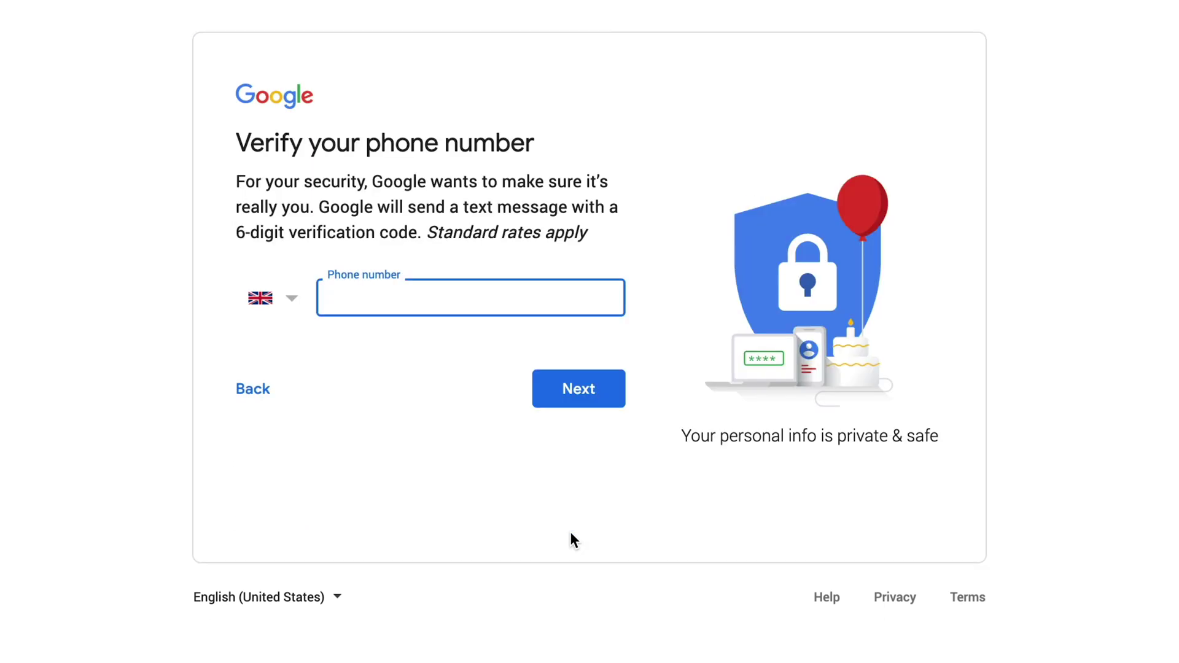
Step: Verify the account's phone number with the 6-digit code received
key("ctrl+v")
left_click(583, 389)
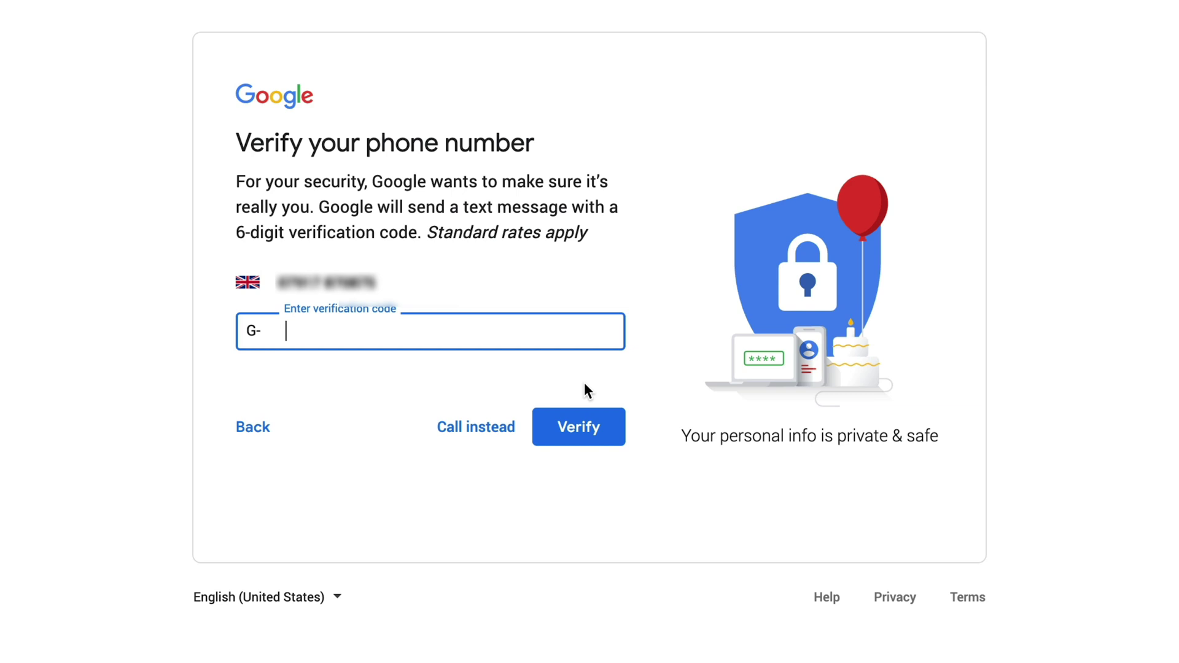
left_click(580, 433)
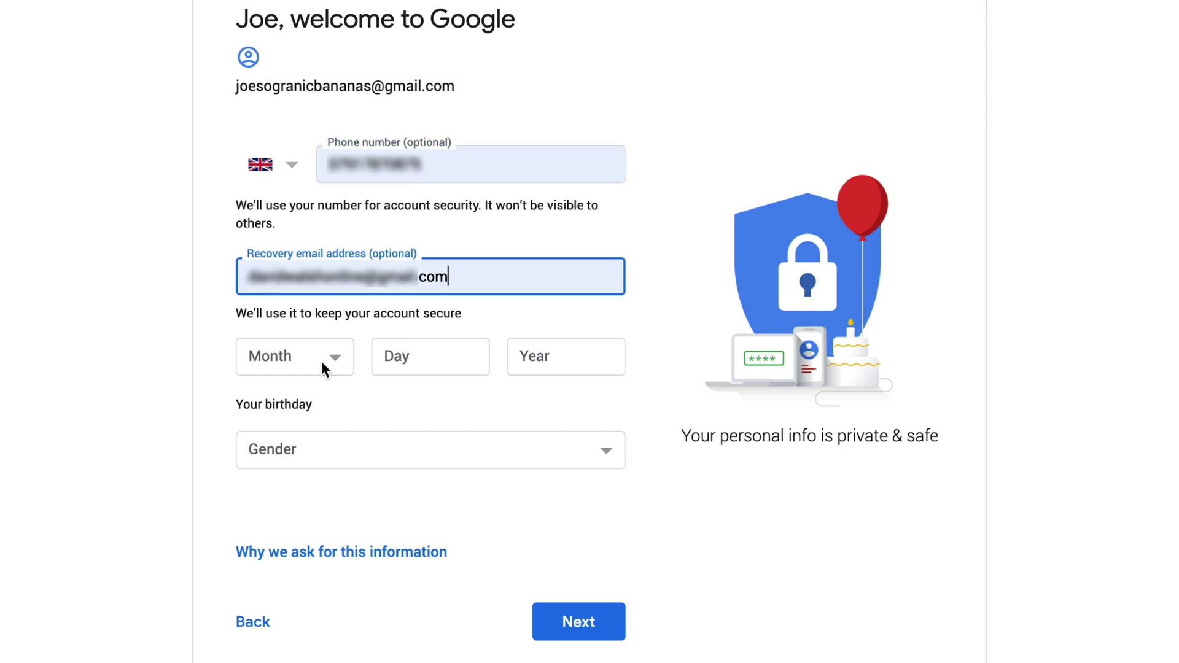
Step: Enter birthday 1 January 1990 and gender Male, then submit them
left_click(327, 359)
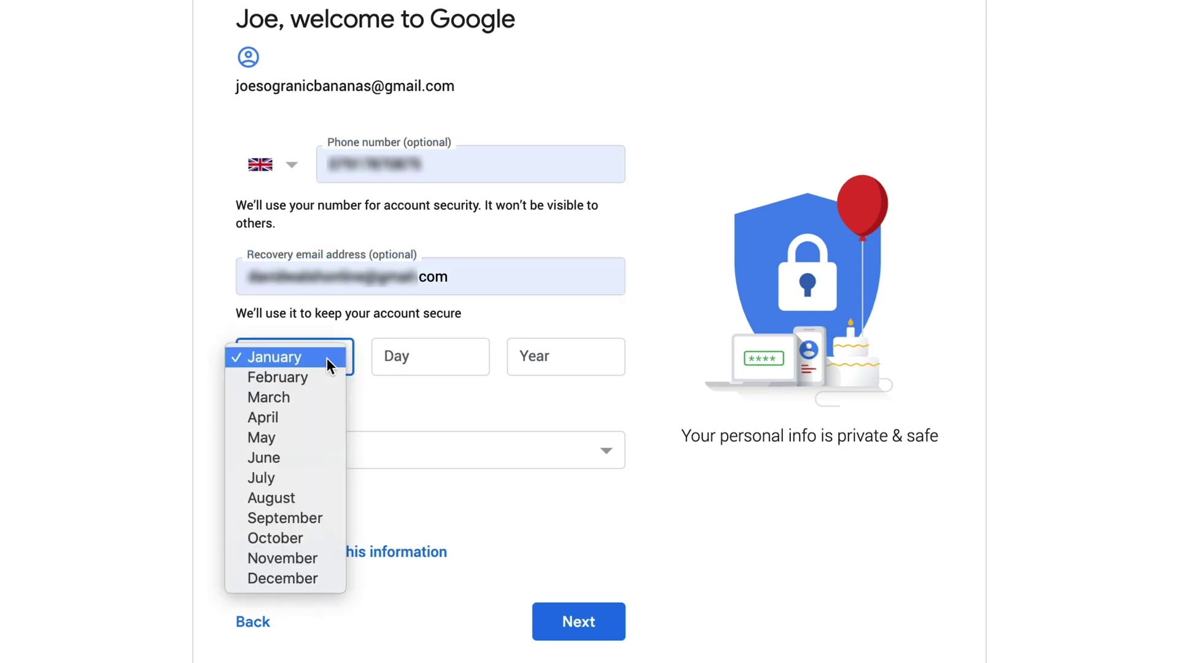
left_click(327, 363)
key("Tab")
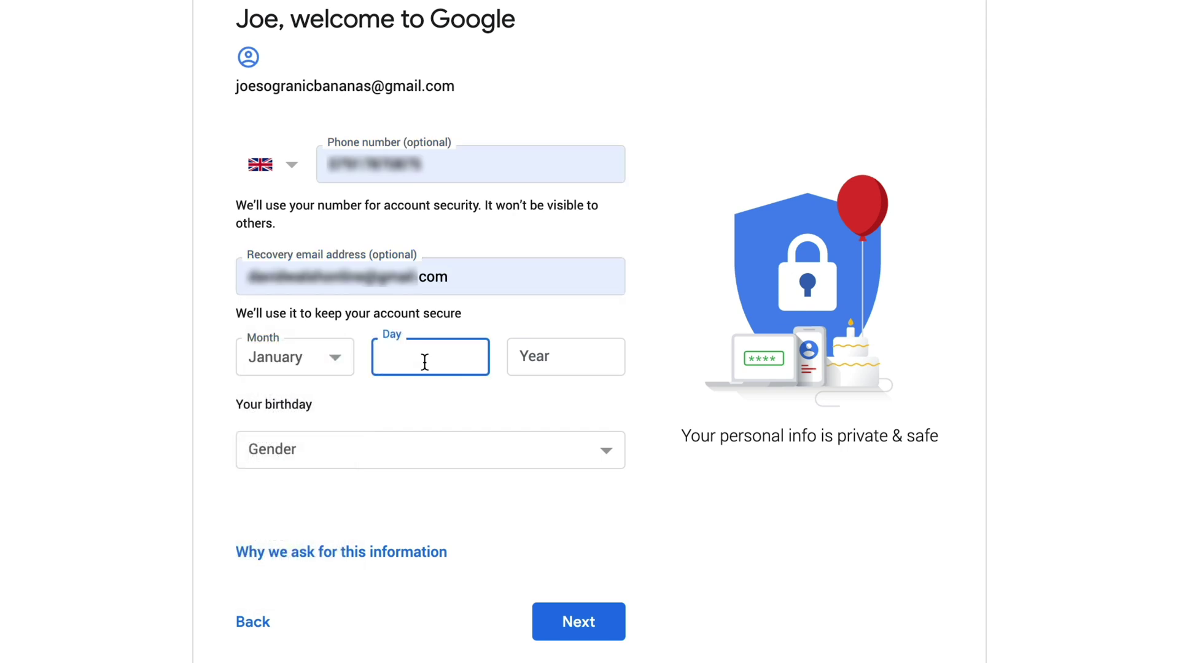
type("1")
key("Tab")
type("1990")
left_click(420, 451)
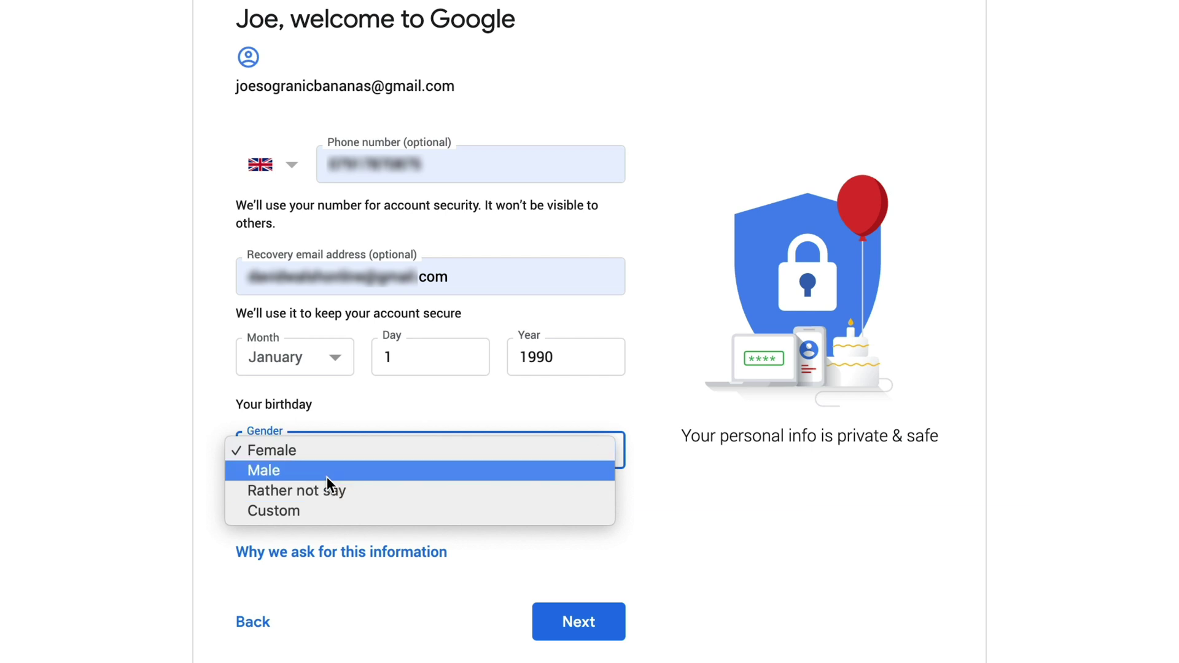
left_click(327, 473)
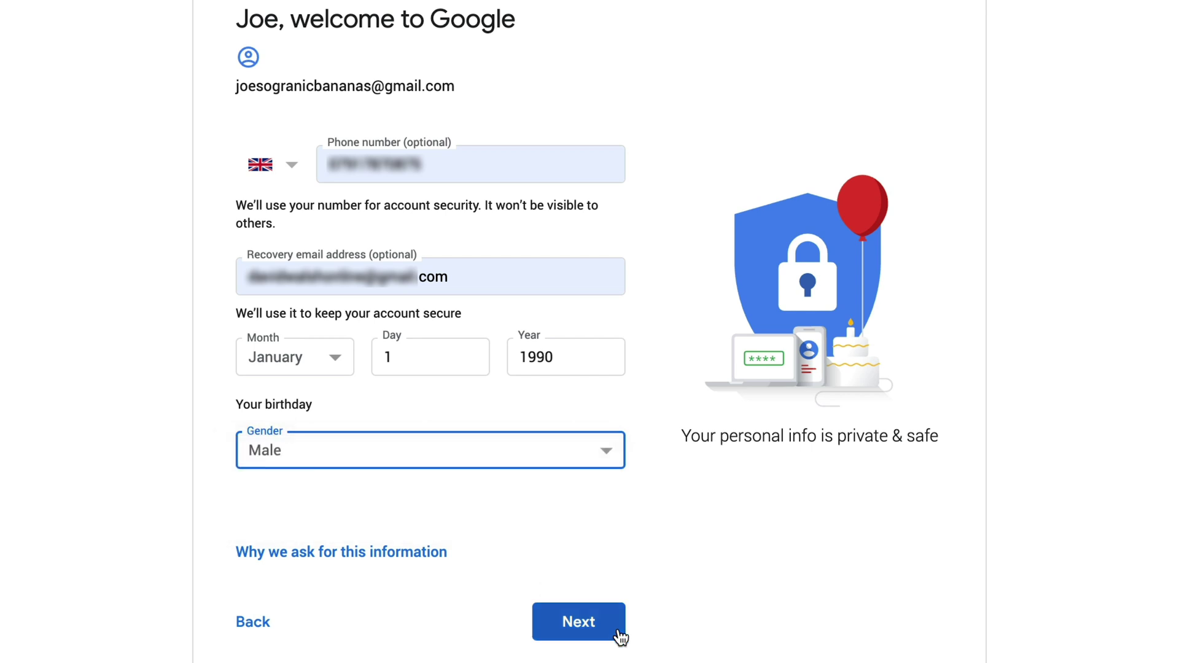
left_click(578, 623)
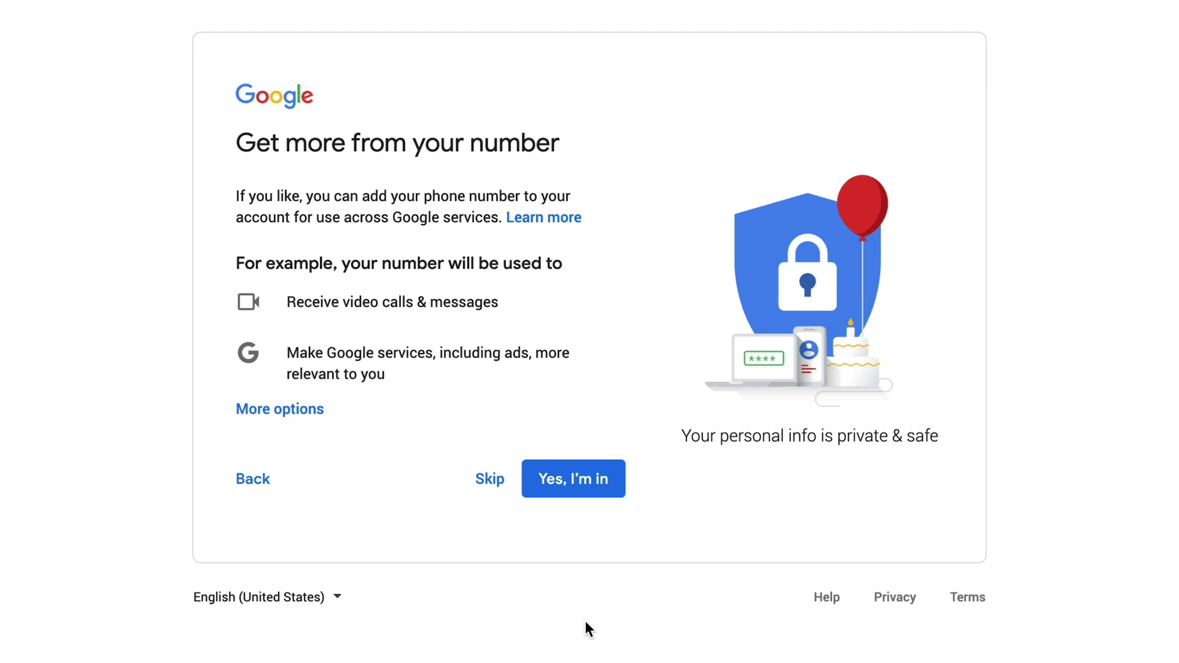
Step: Skip extra phone uses, accept both Google agreements and create the account with default personalization
left_click(491, 480)
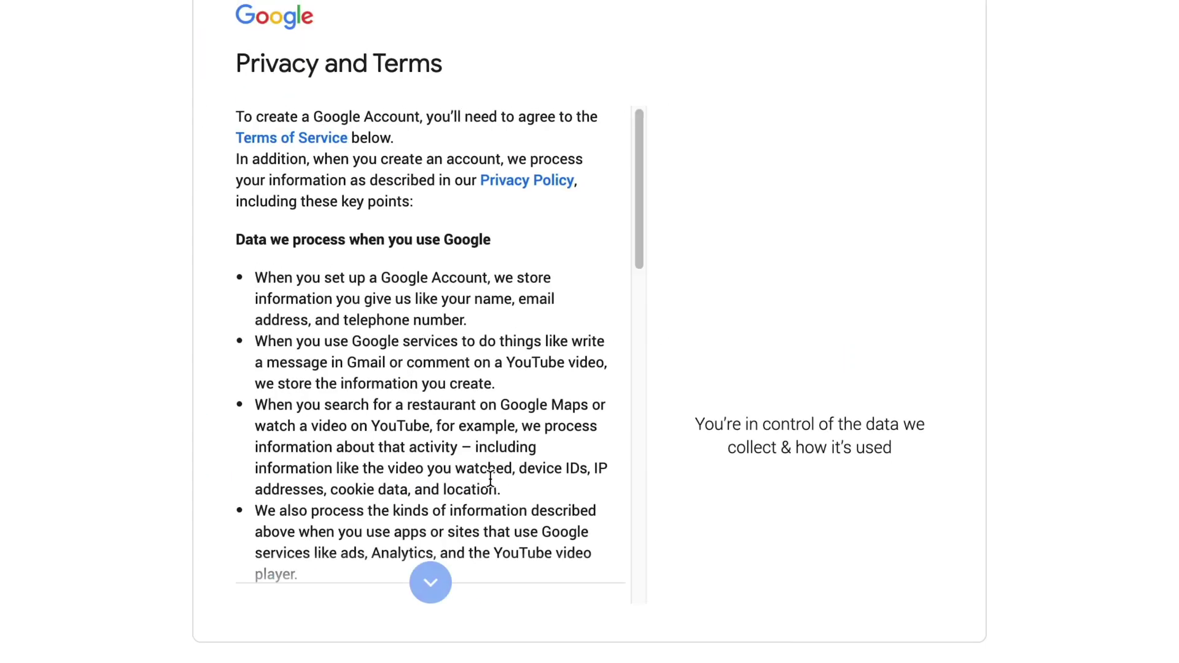
left_click_drag(639, 227, 662, 575)
left_click(246, 455)
left_click(246, 489)
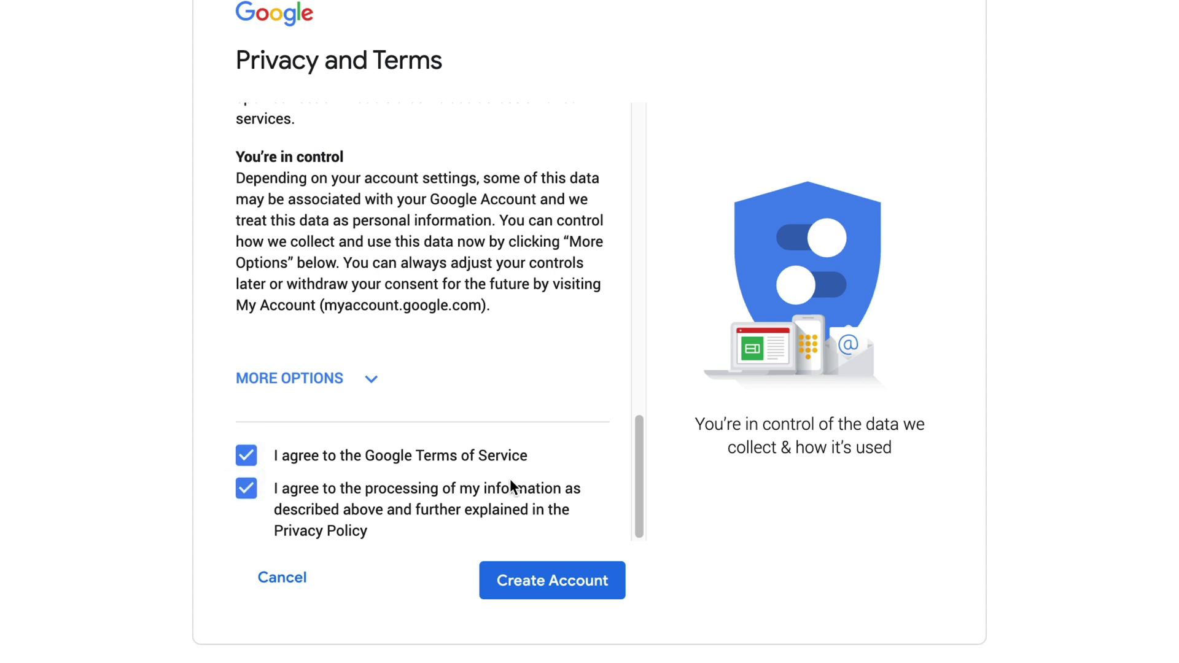
left_click(561, 596)
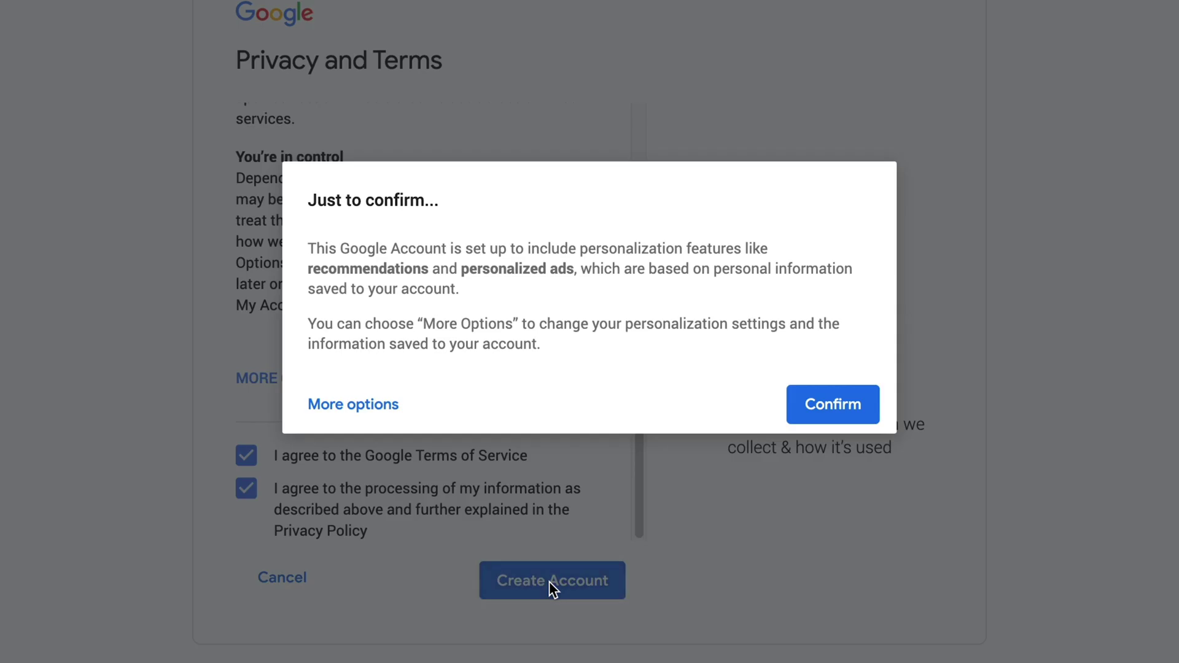
left_click(835, 403)
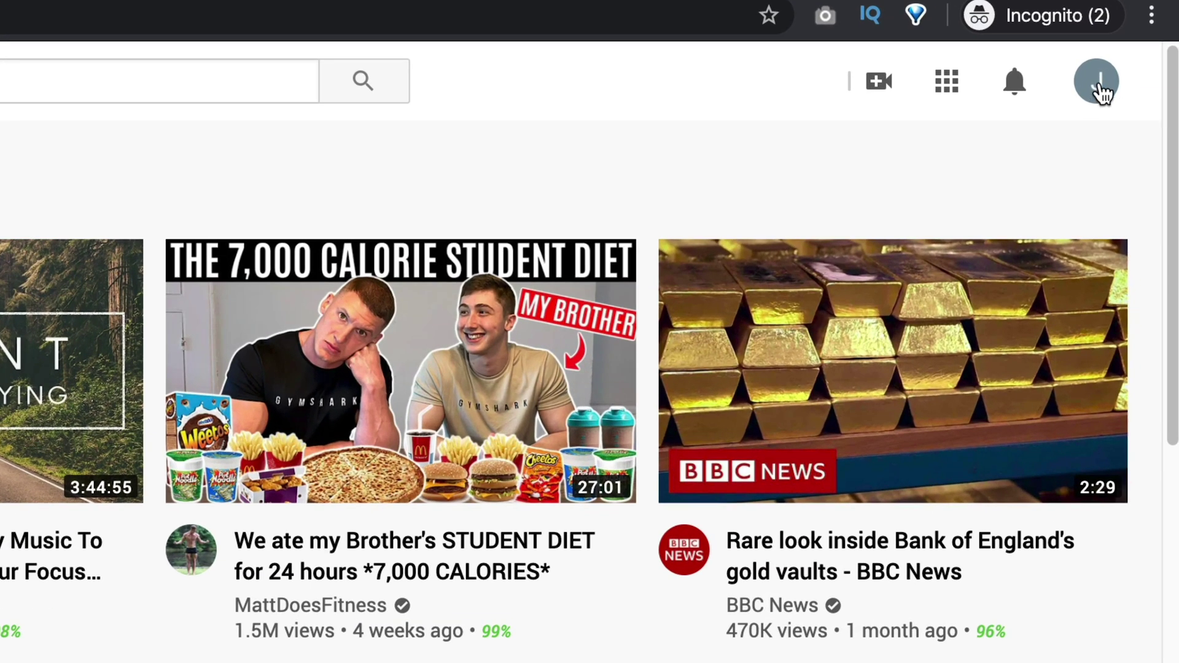
Step: Start creating a YouTube channel from the account menu and review the channel name options
left_click(1100, 86)
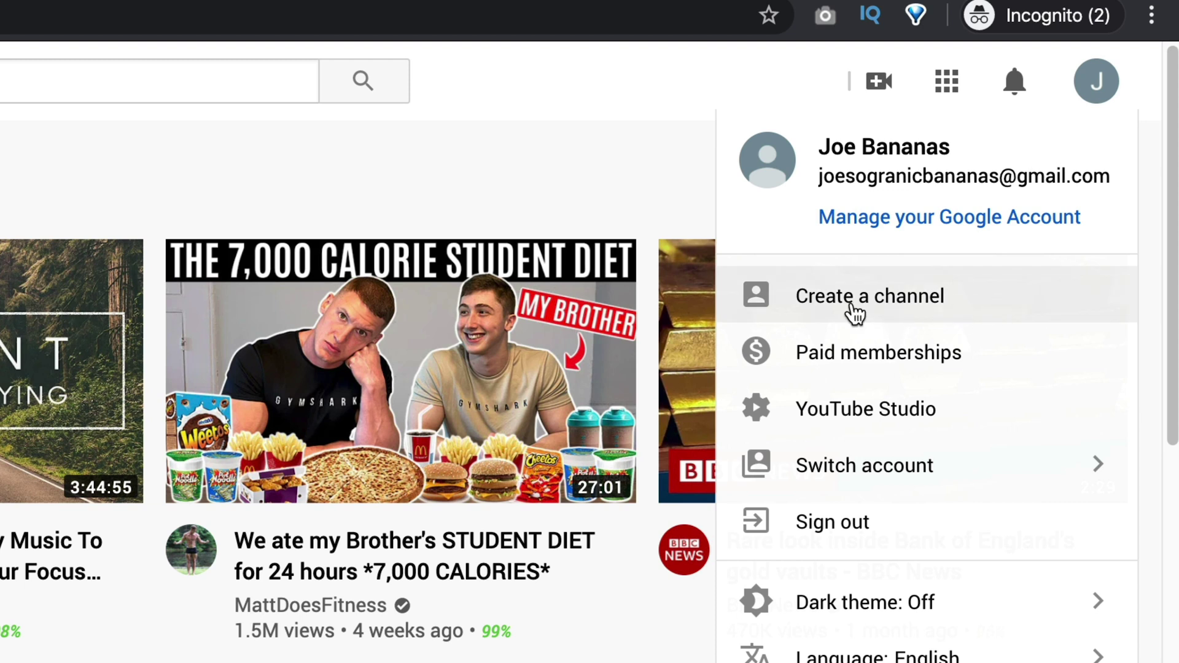
left_click(883, 306)
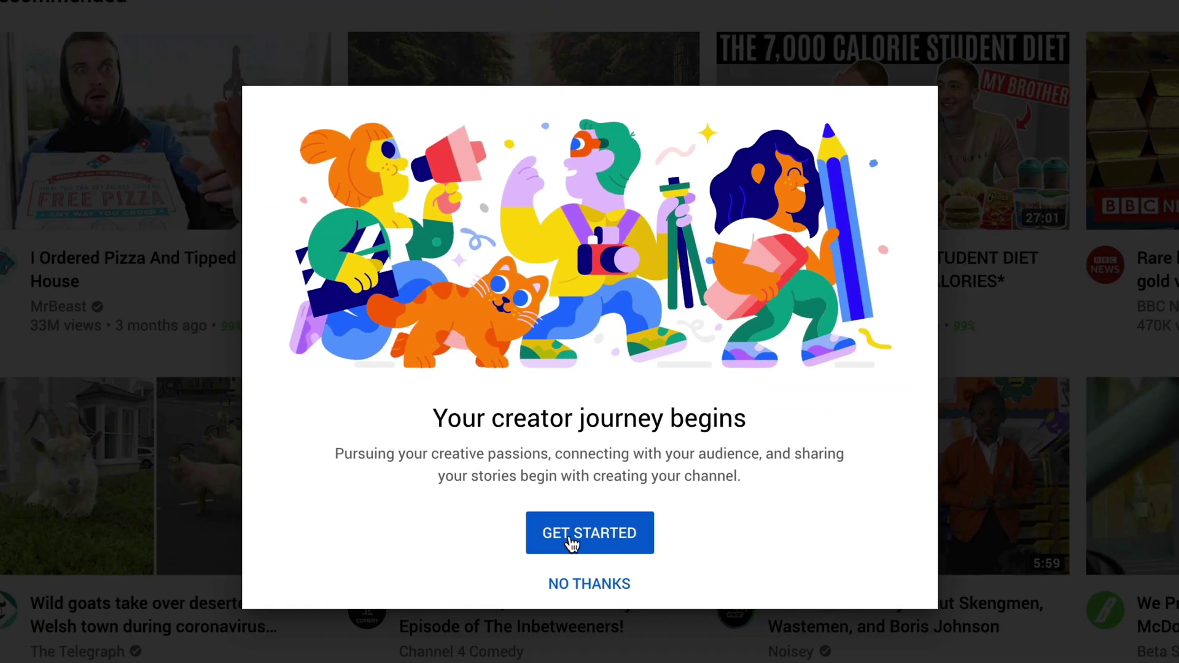
left_click(571, 533)
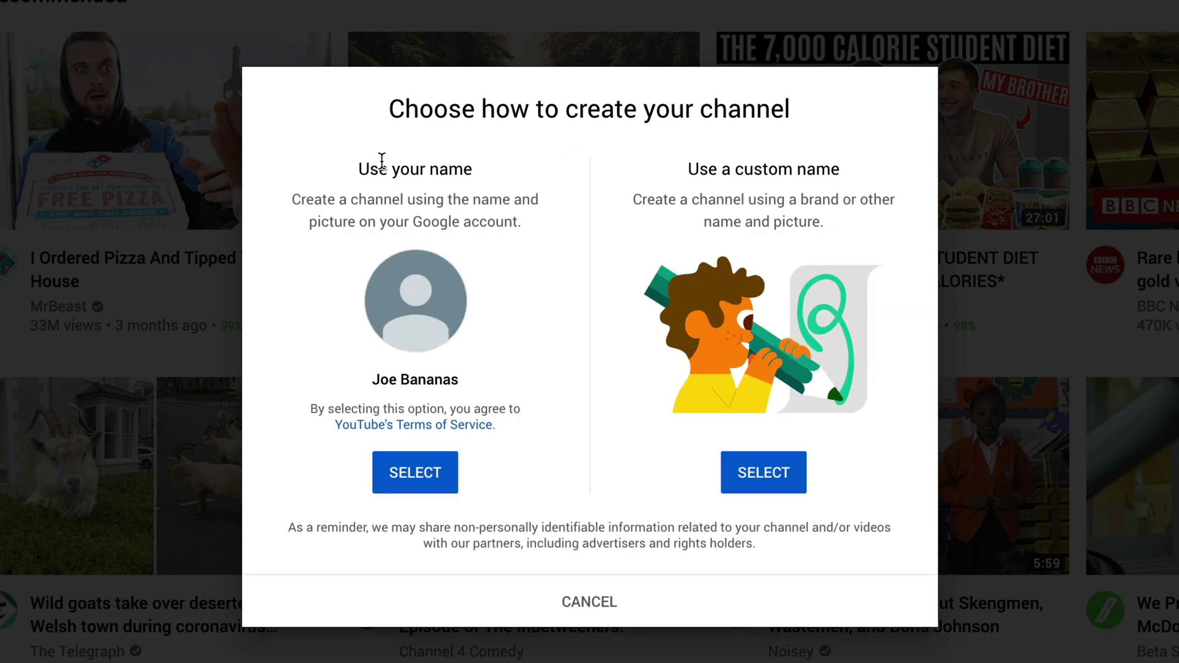
left_click_drag(358, 172, 482, 199)
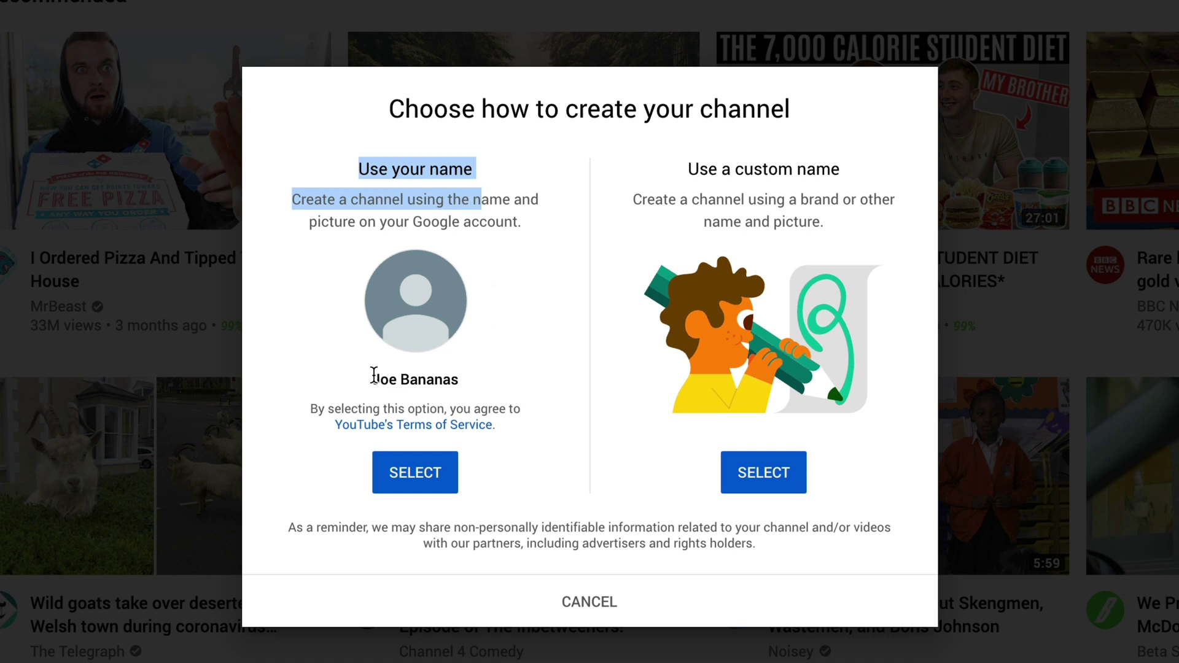
left_click_drag(374, 375, 479, 384)
left_click(472, 386)
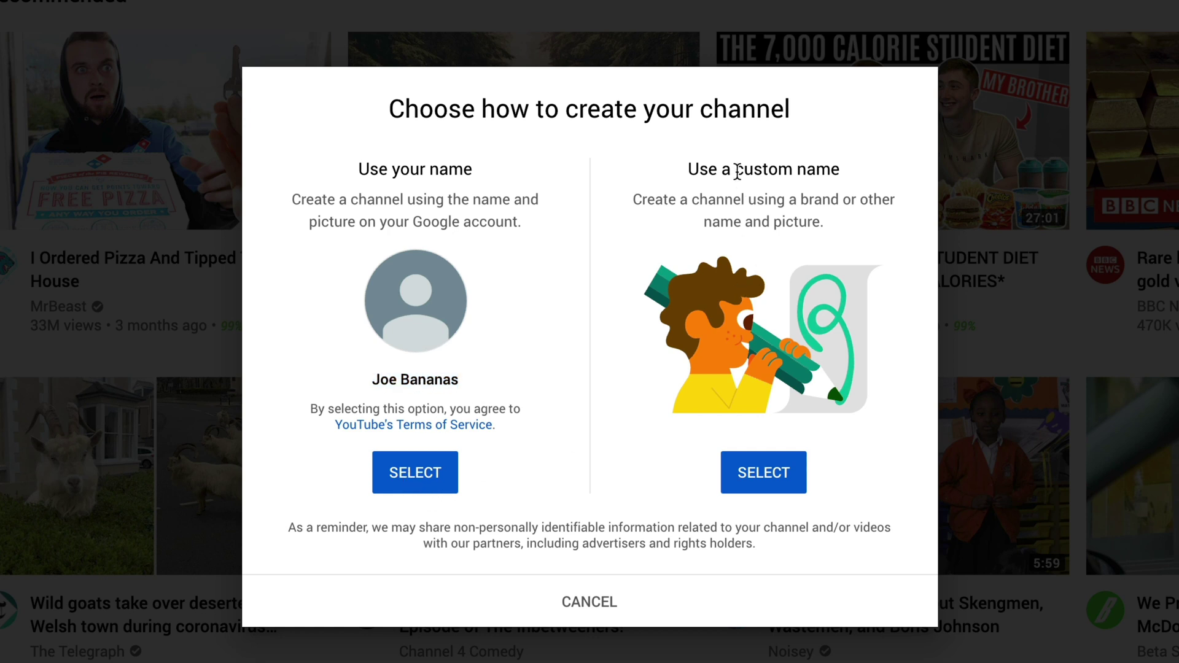
double_click(691, 166)
left_click_drag(784, 164, 846, 162)
left_click(841, 164)
Step: Create the channel with the custom name 'Joes Organic Bananas', ticking the consent box
left_click(754, 475)
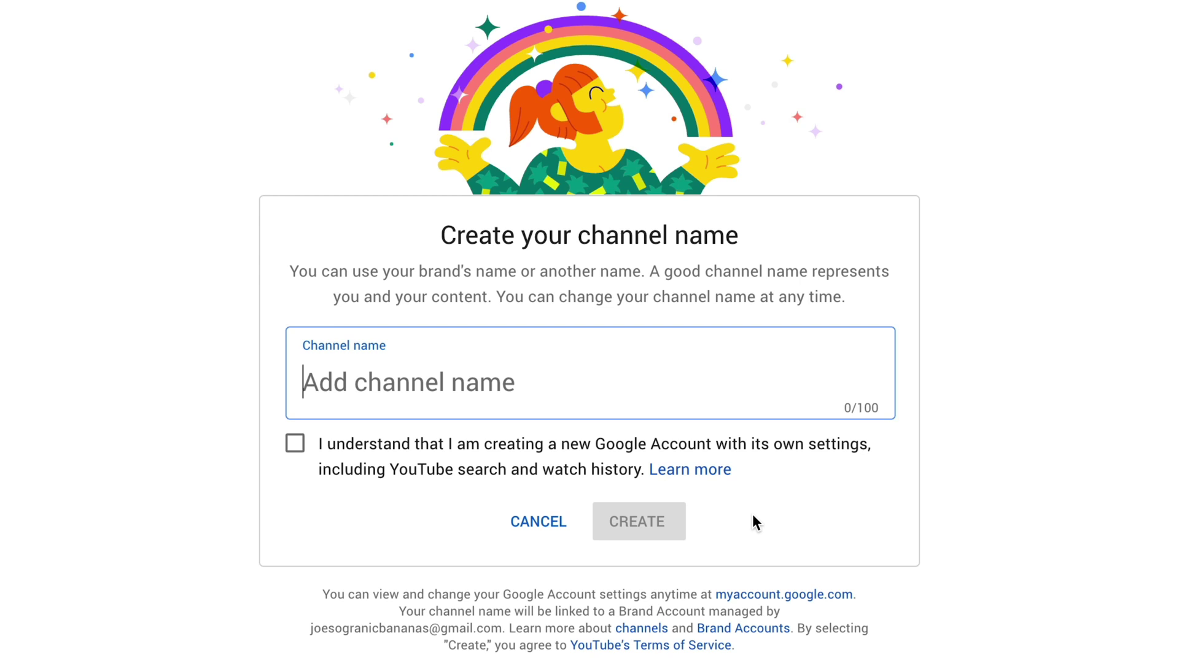
type("Joes Organic Bananas")
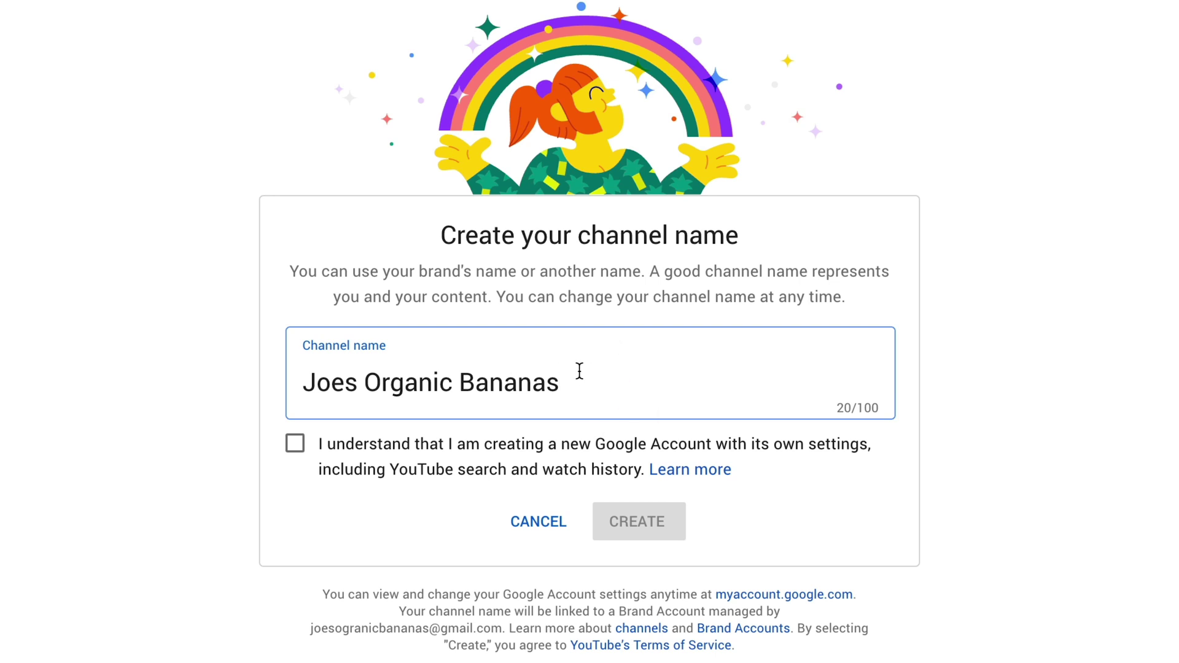
left_click_drag(572, 382, 287, 391)
left_click(438, 387)
left_click(296, 446)
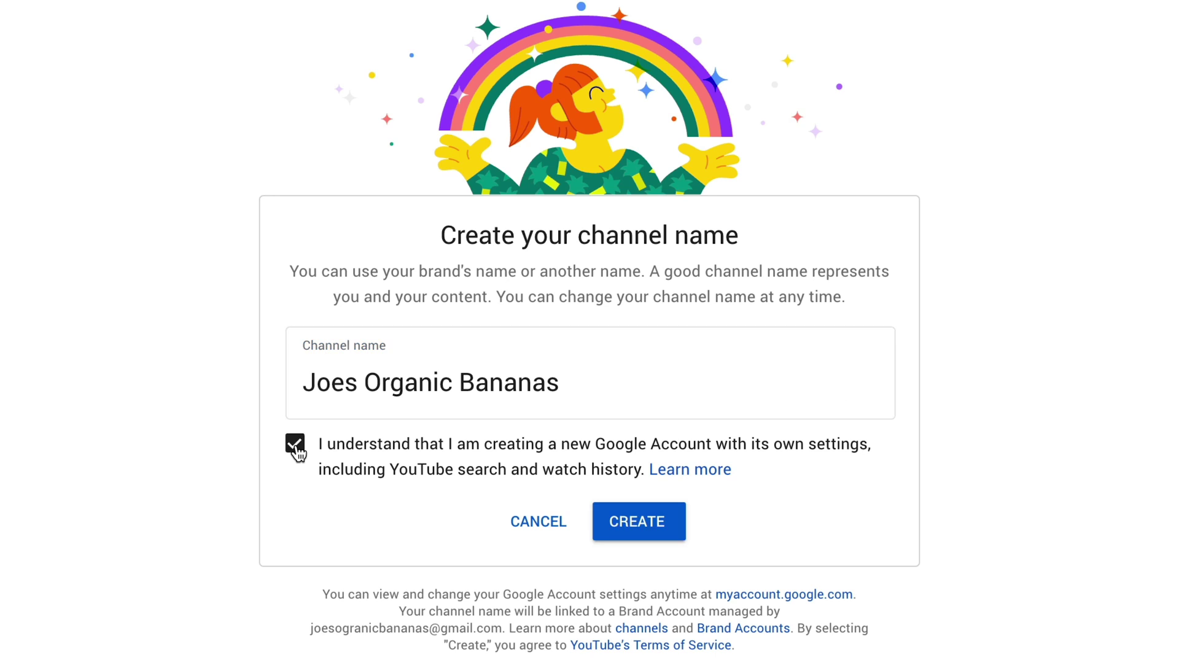
left_click(645, 516)
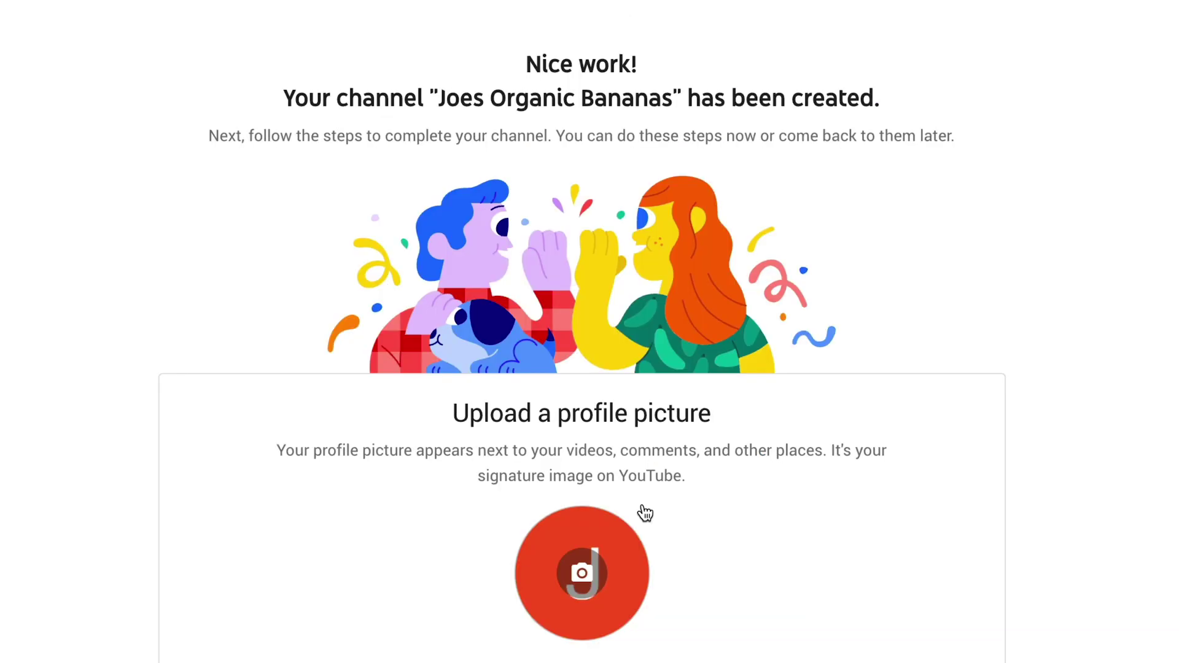
Step: Upload a banana image as the channel's profile picture
scroll(642, 513, "down", 3)
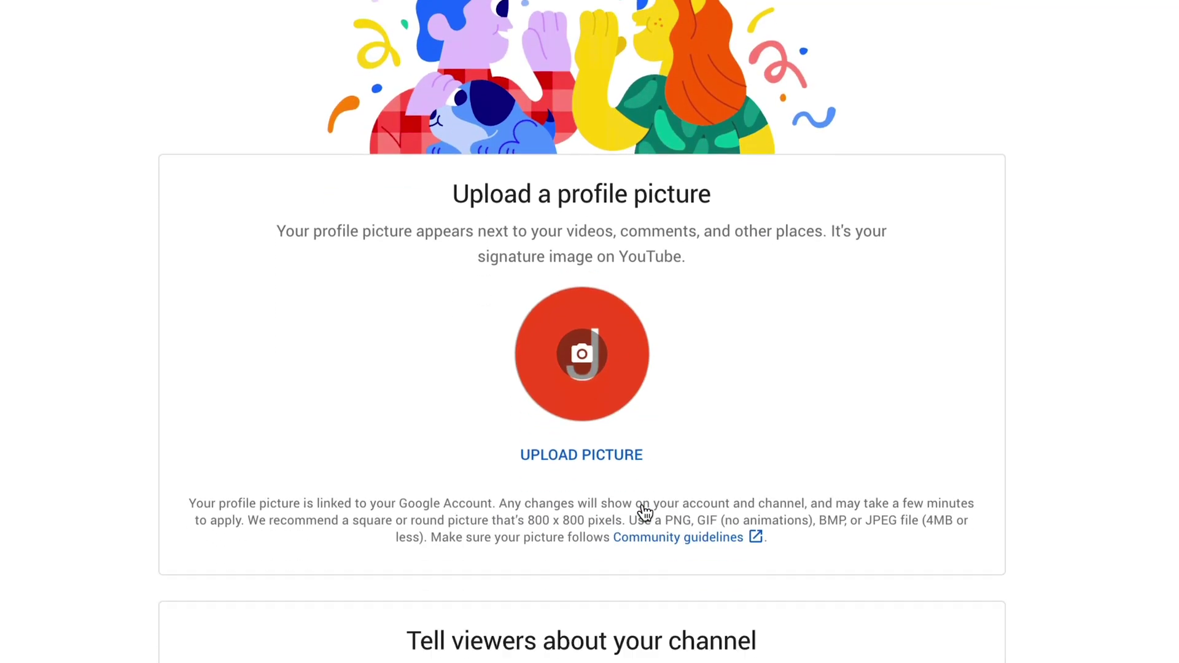
left_click(581, 349)
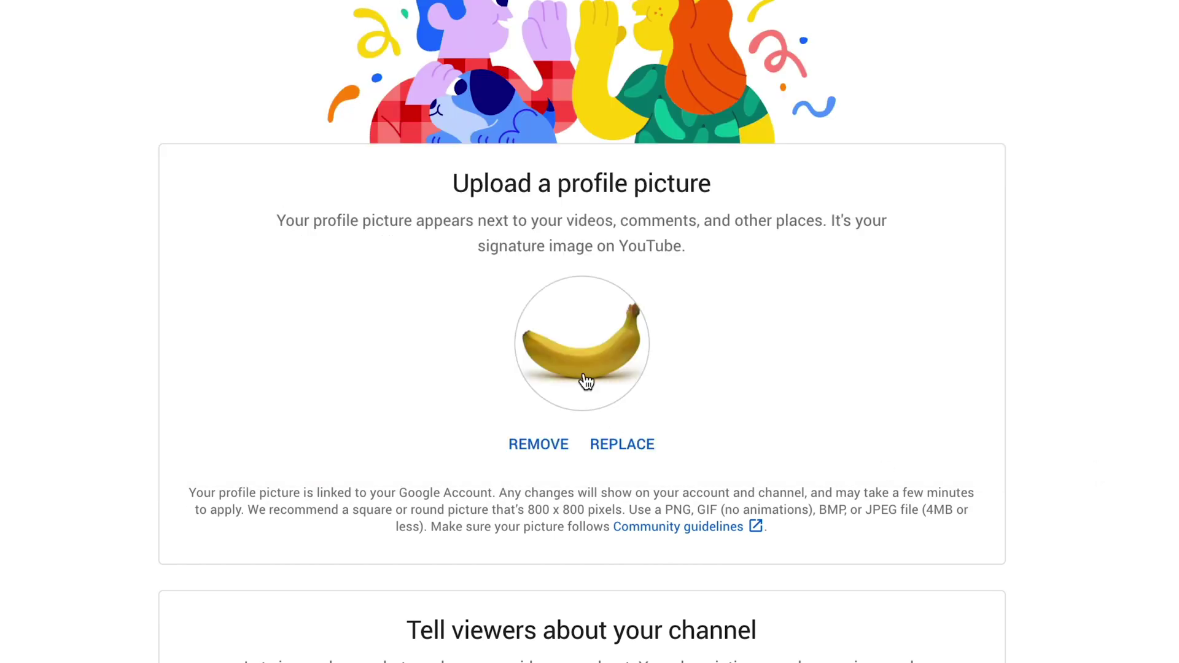
scroll(718, 411, "down", 7)
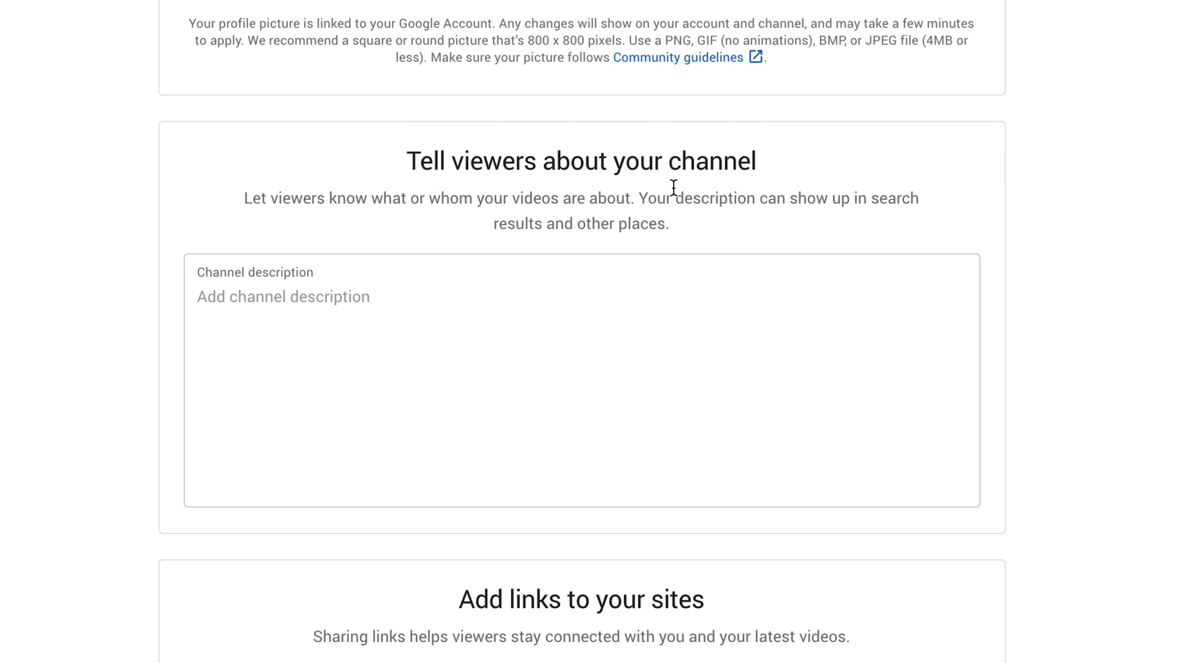
Step: Paste the prepared 654-character Joes Organic Bananas pitch into the channel description
left_click(198, 298)
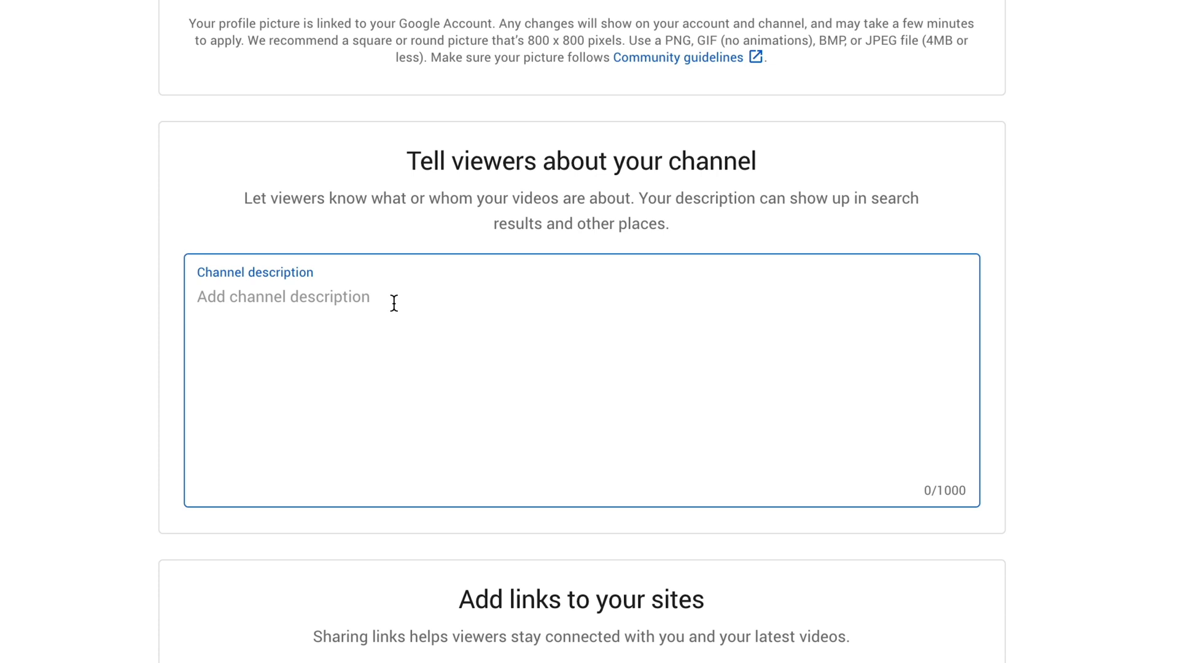
key("ctrl+v")
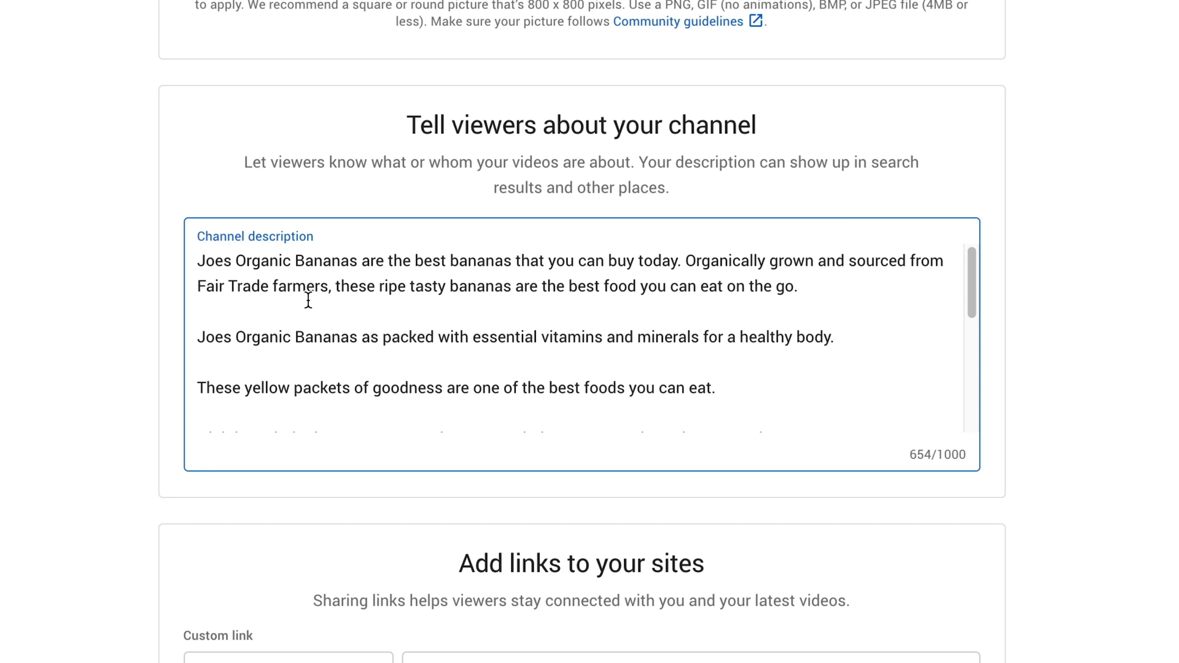
scroll(68, 372, "down", 4)
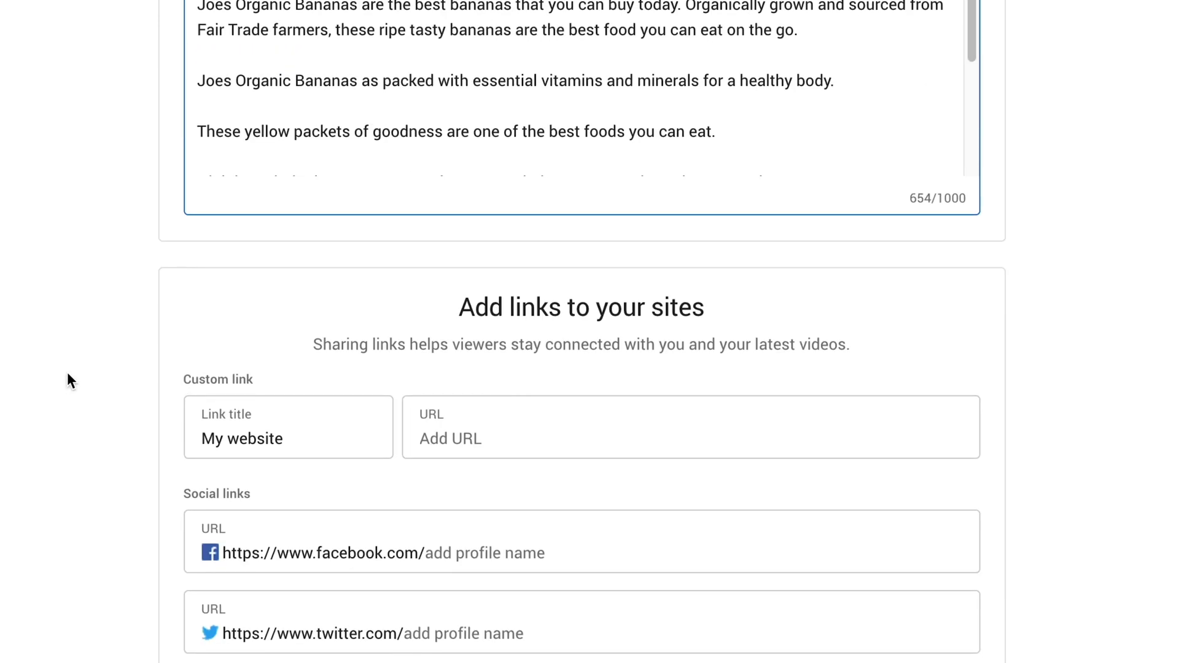
scroll(68, 372, "down", 4)
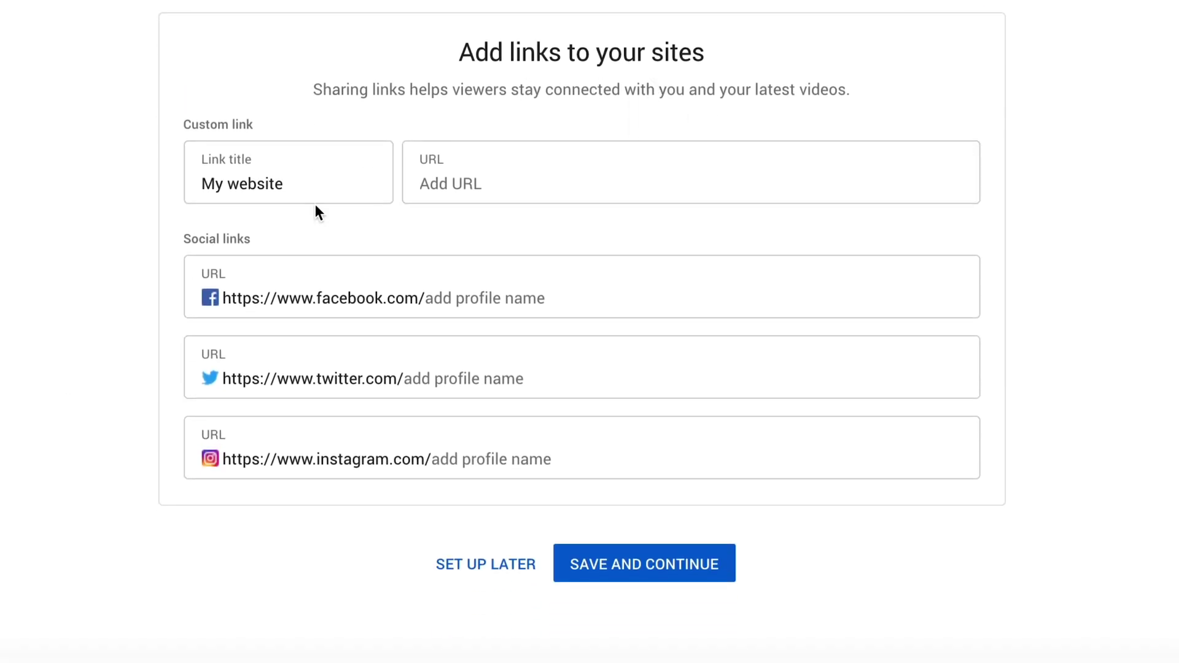
left_click_drag(288, 184, 149, 180)
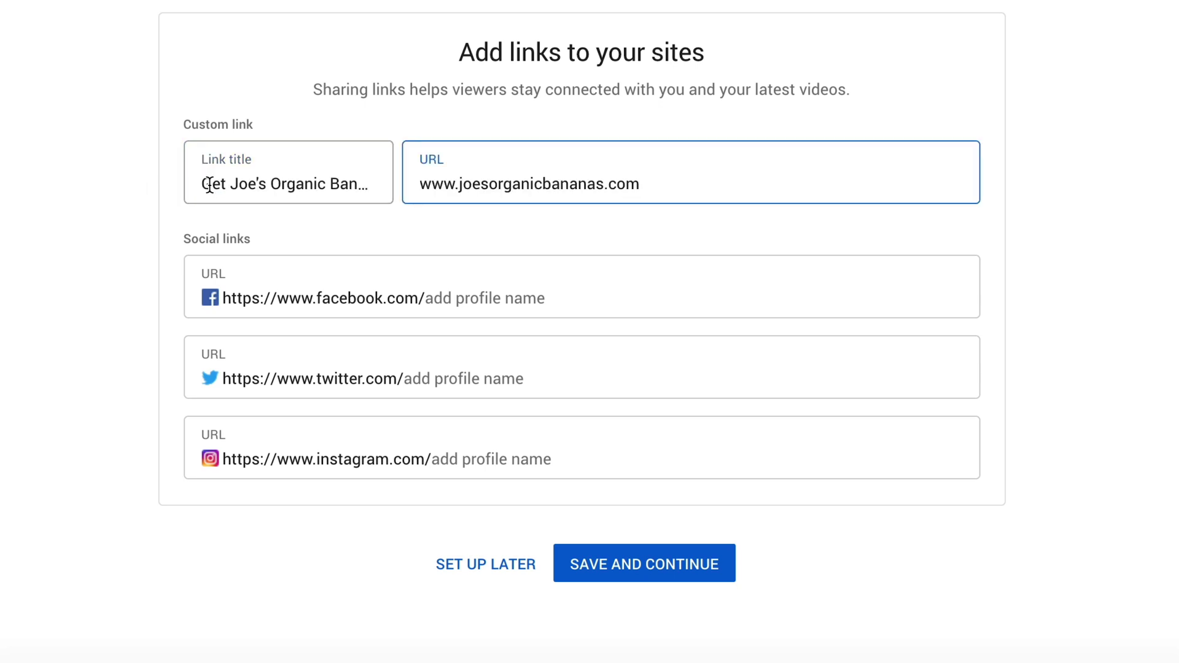
left_click_drag(204, 183, 384, 190)
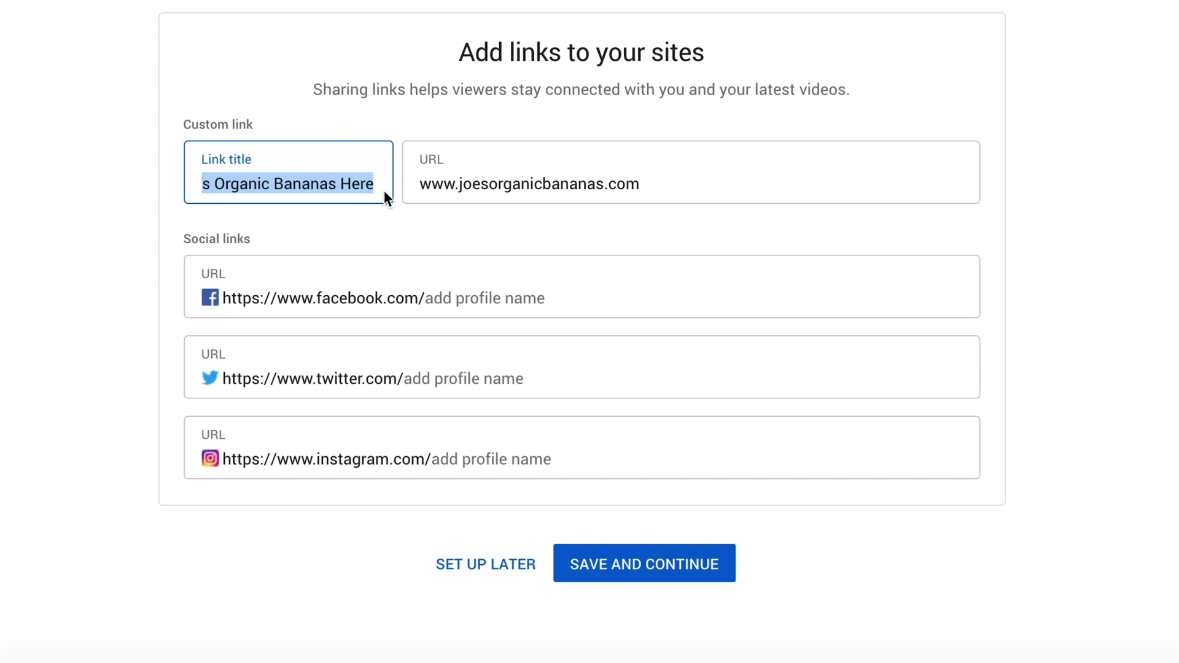
left_click(294, 186)
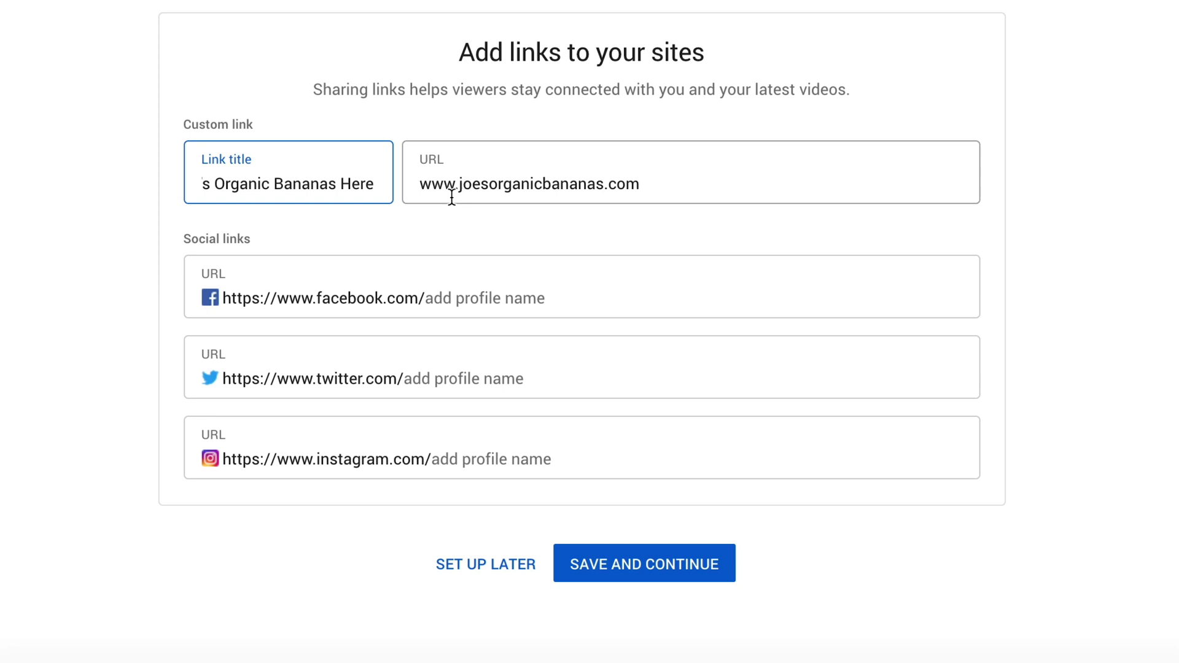
left_click_drag(434, 192, 653, 182)
left_click(650, 183)
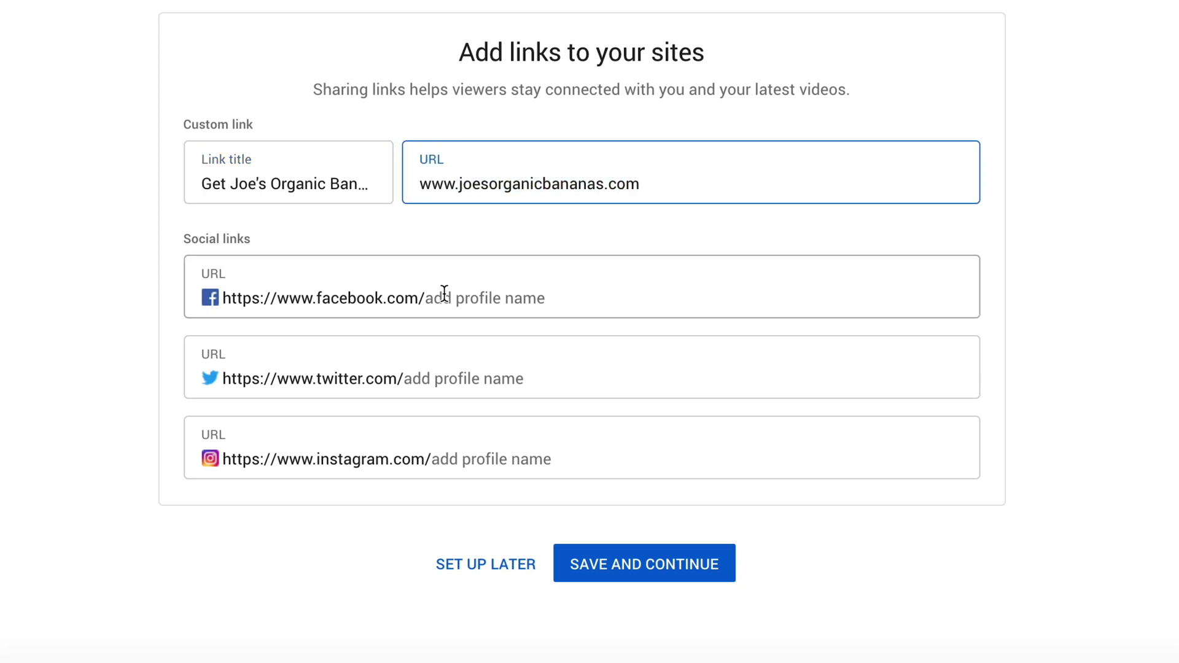
Step: Paste joesorganicbananas into the Facebook, Twitter and Instagram link fields
left_click(498, 296)
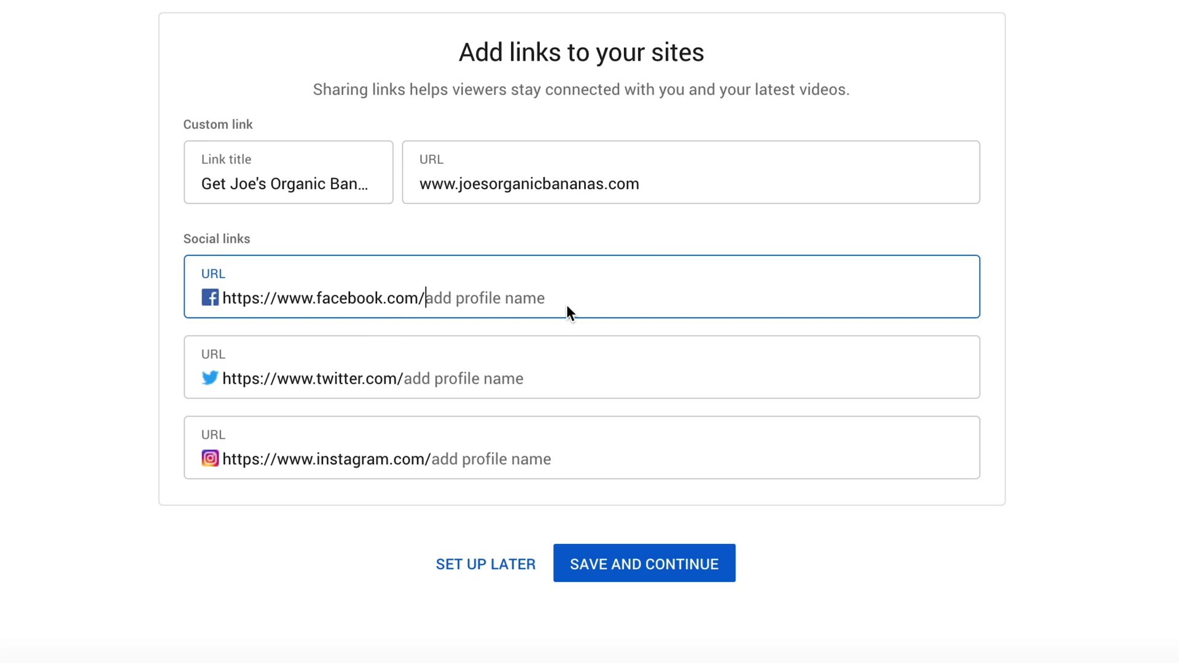
type("joesorganicbananas")
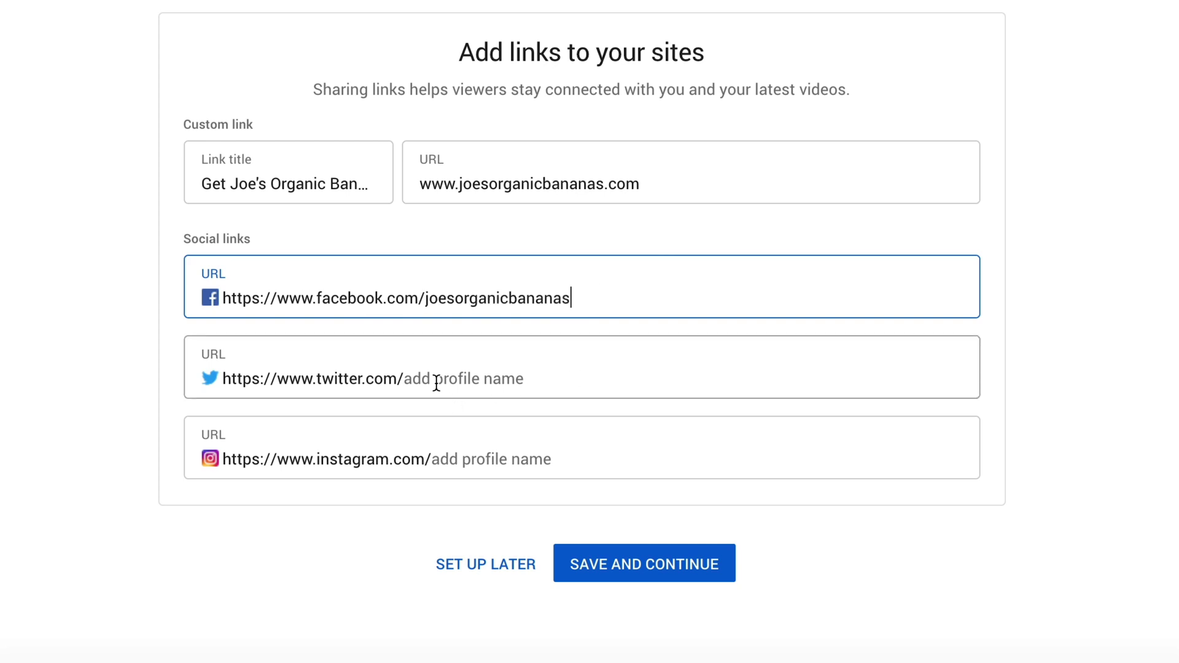
left_click(436, 381)
type("joesorganicbananas")
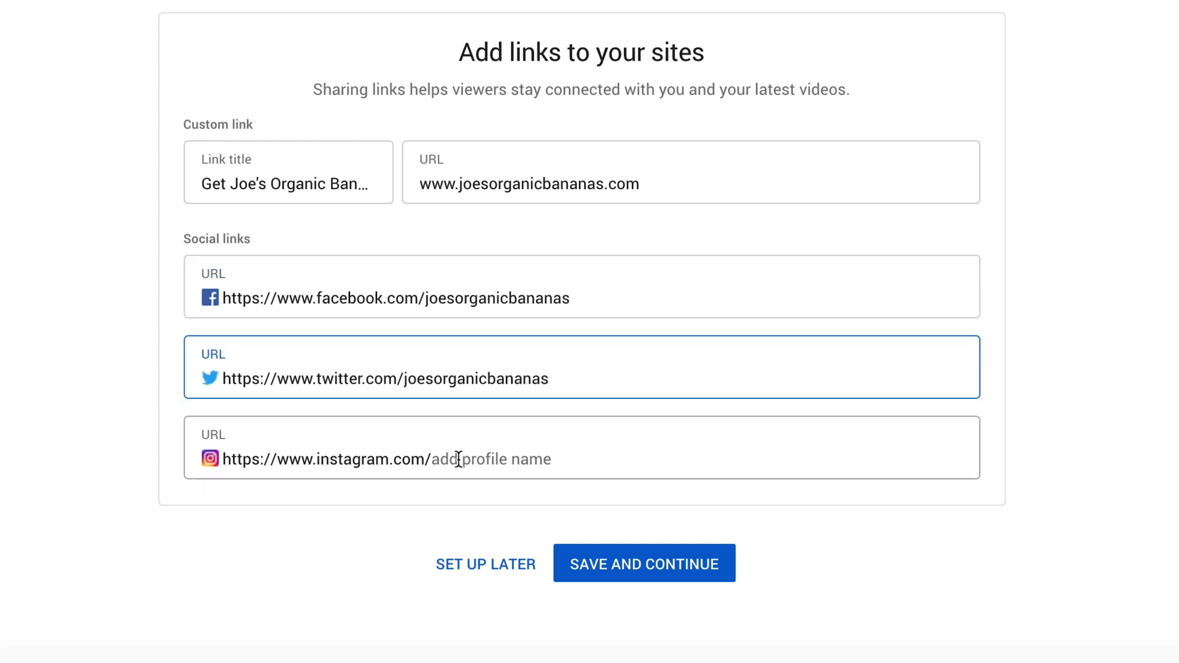
left_click(458, 460)
type("joesorganicbananas")
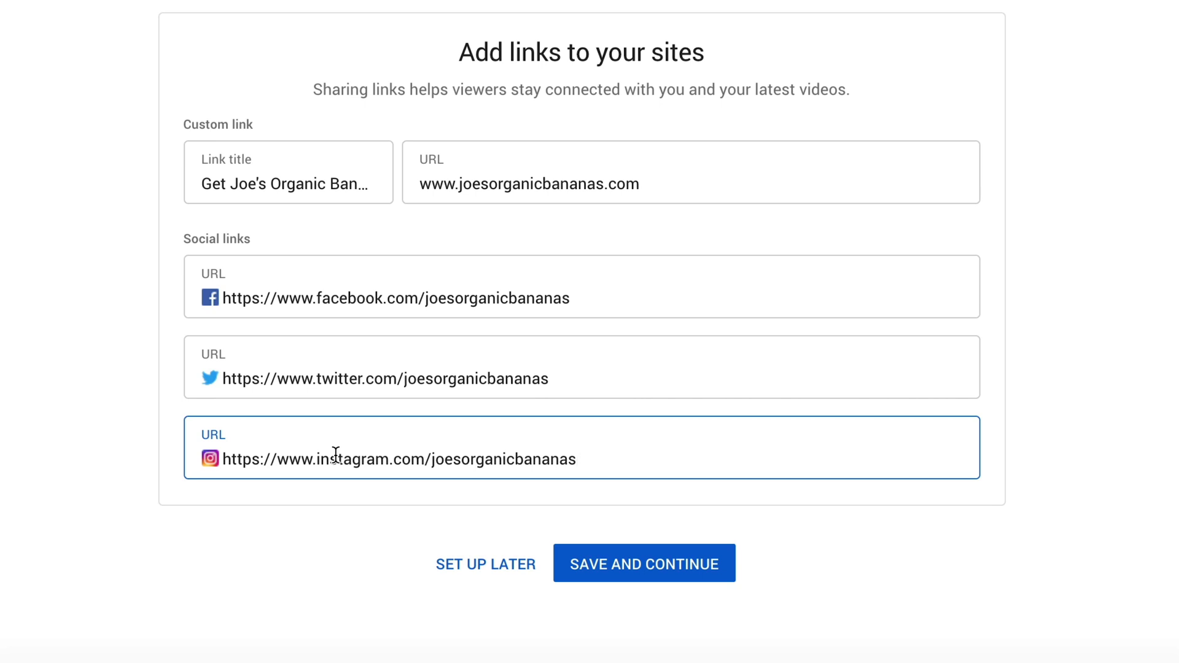
Step: Save the channel setup, then open the About page's customisation editor
left_click(634, 565)
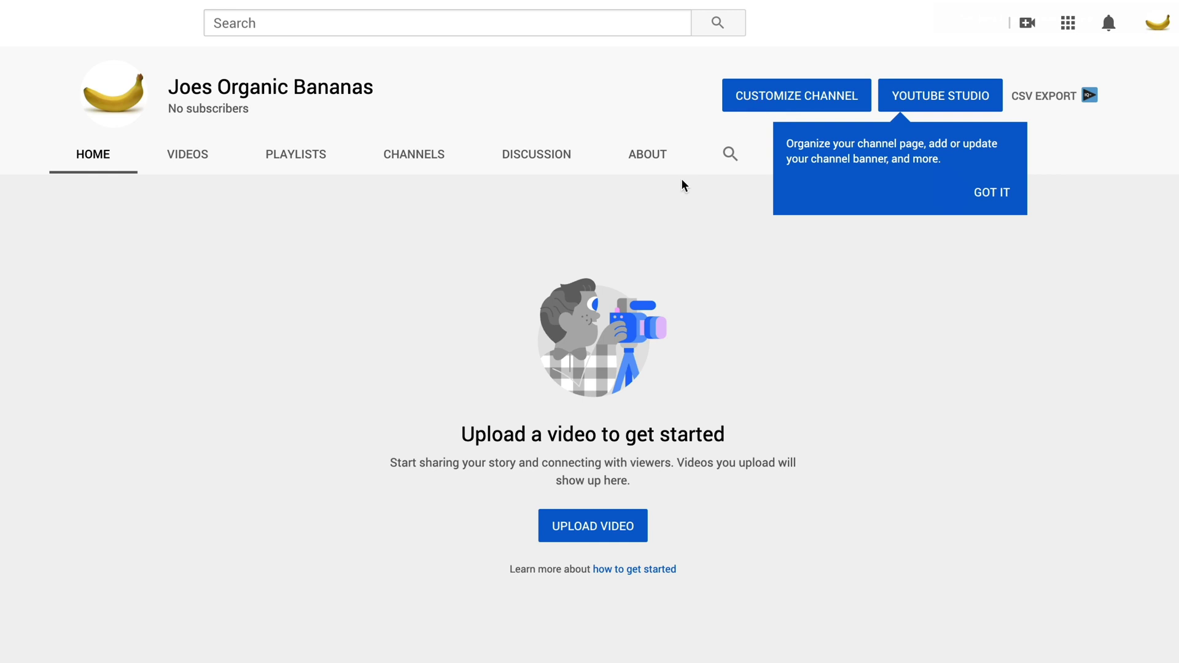
left_click(644, 162)
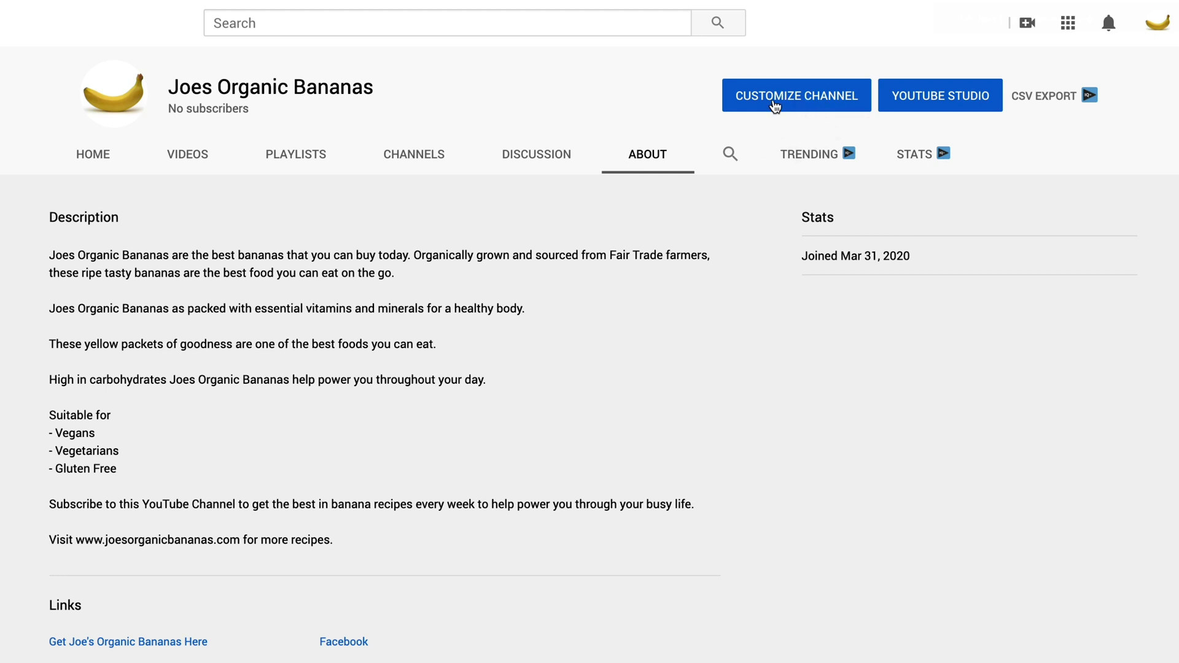
left_click(800, 103)
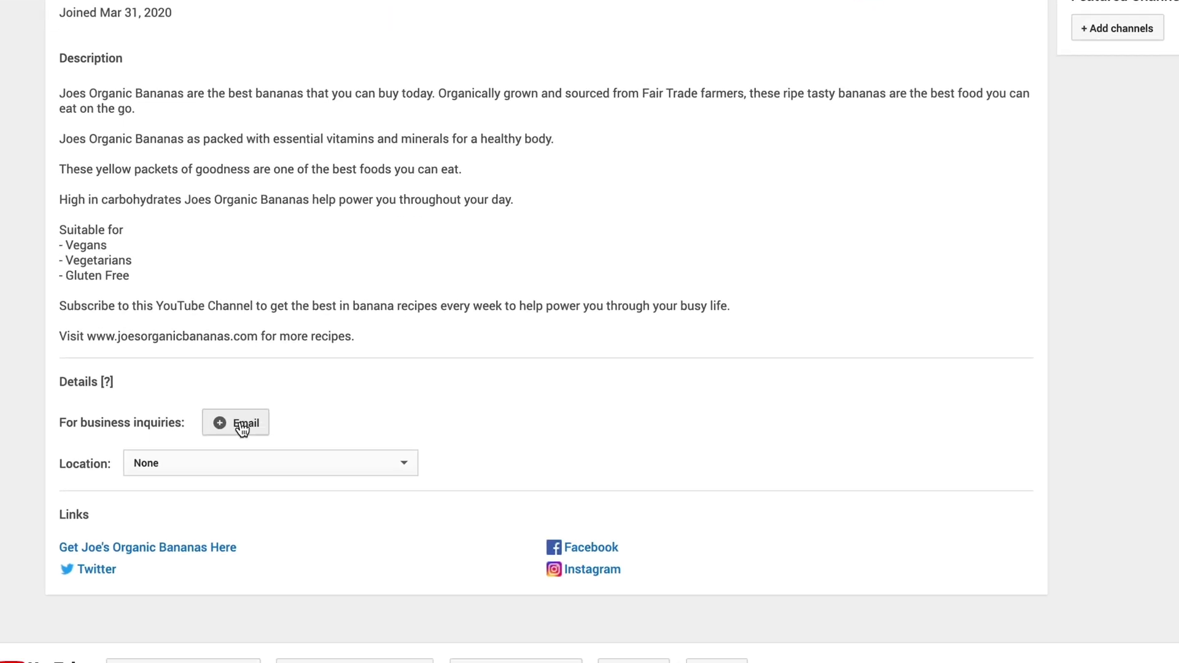
Step: Paste the business-inquiries email address into the channel details and save it
left_click(242, 429)
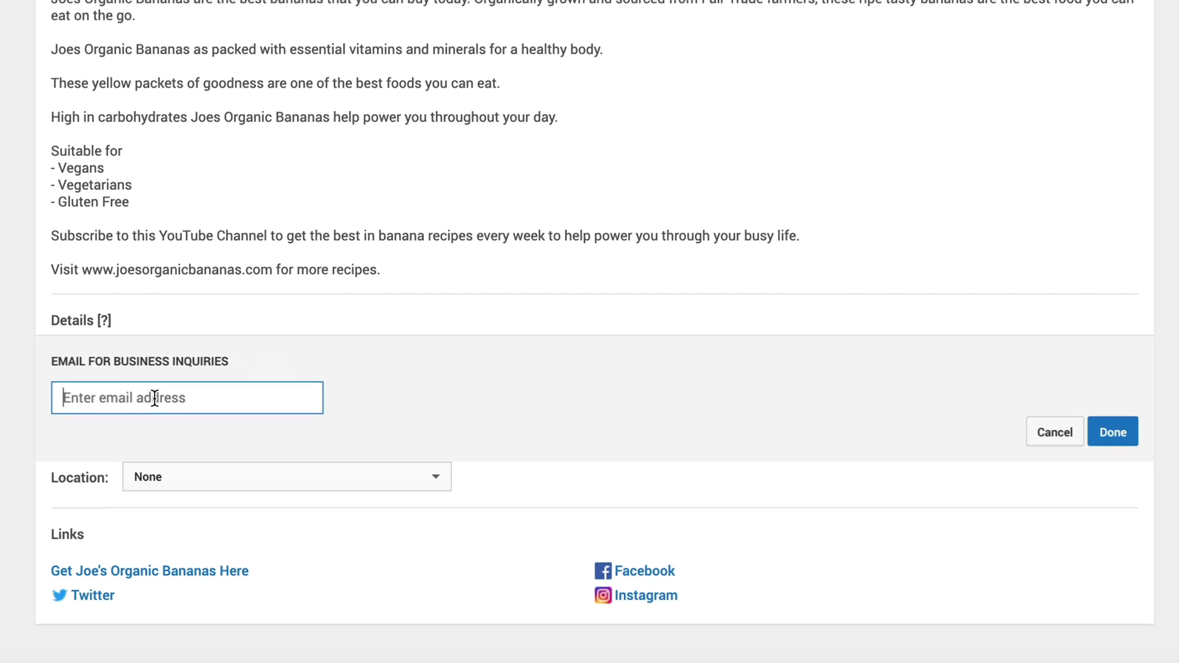
key("ctrl+v")
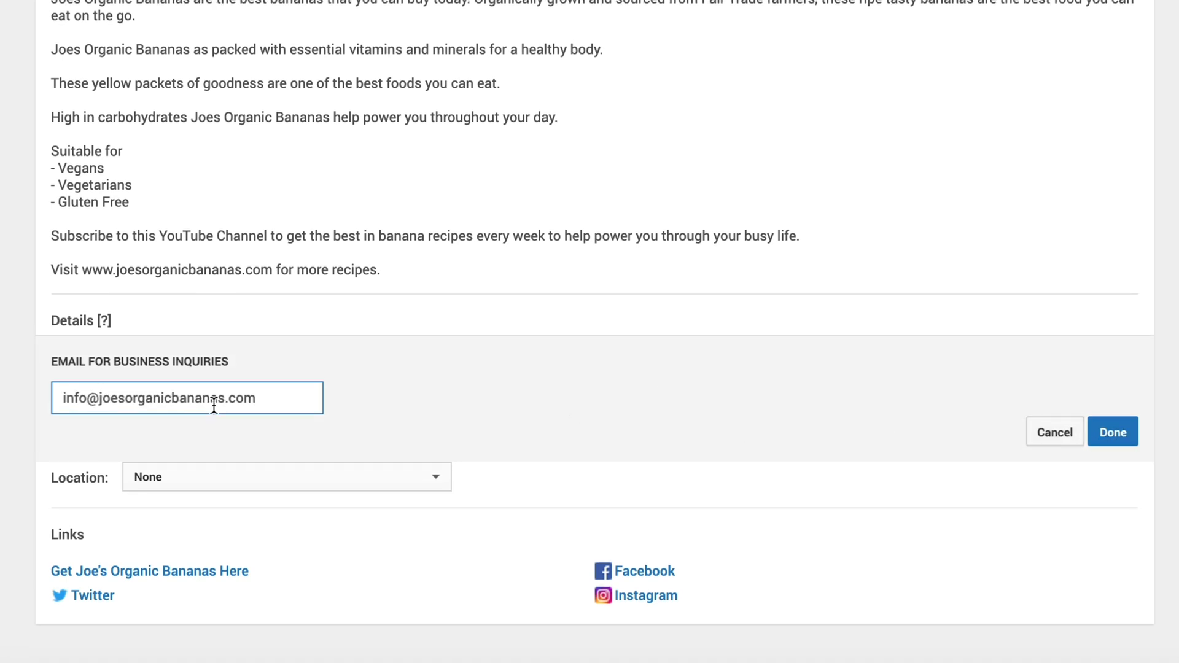
left_click(1113, 434)
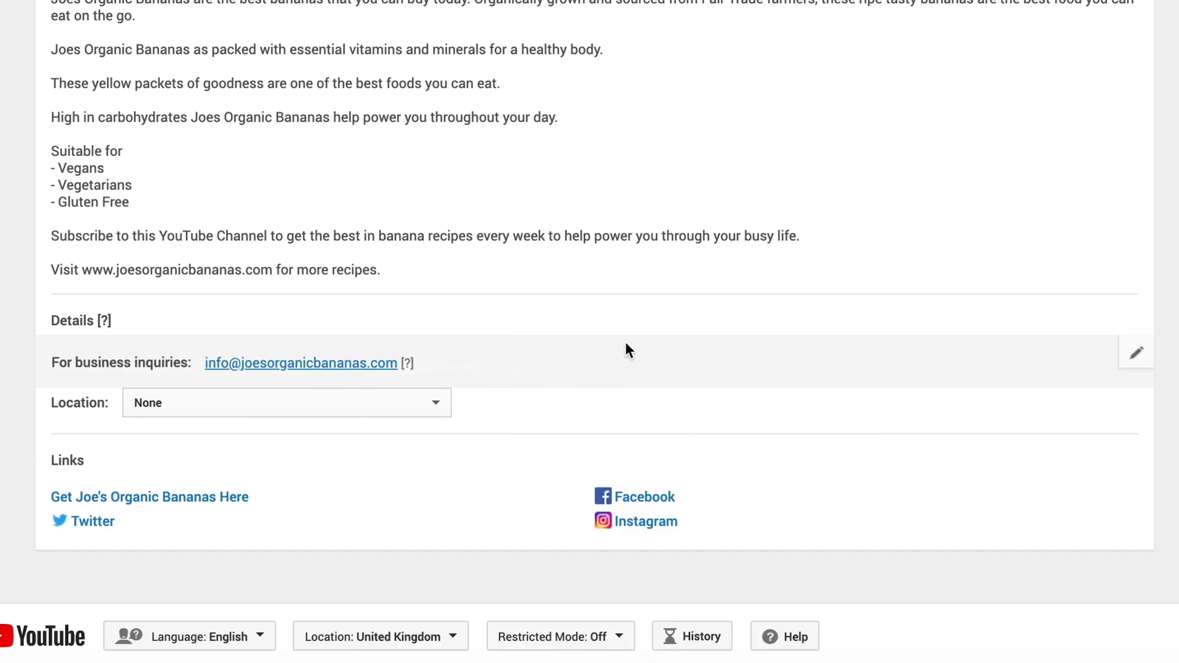
left_click(180, 410)
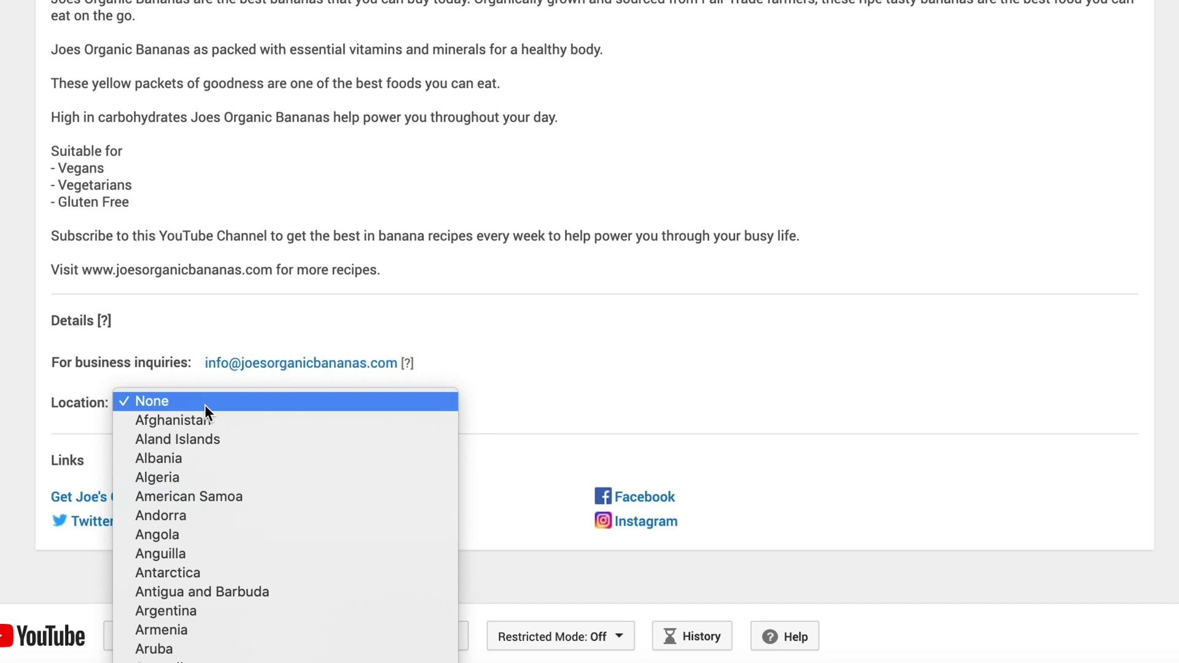
Step: Choose United Kingdom as the channel's location from the country list
scroll(275, 493, "down", 20)
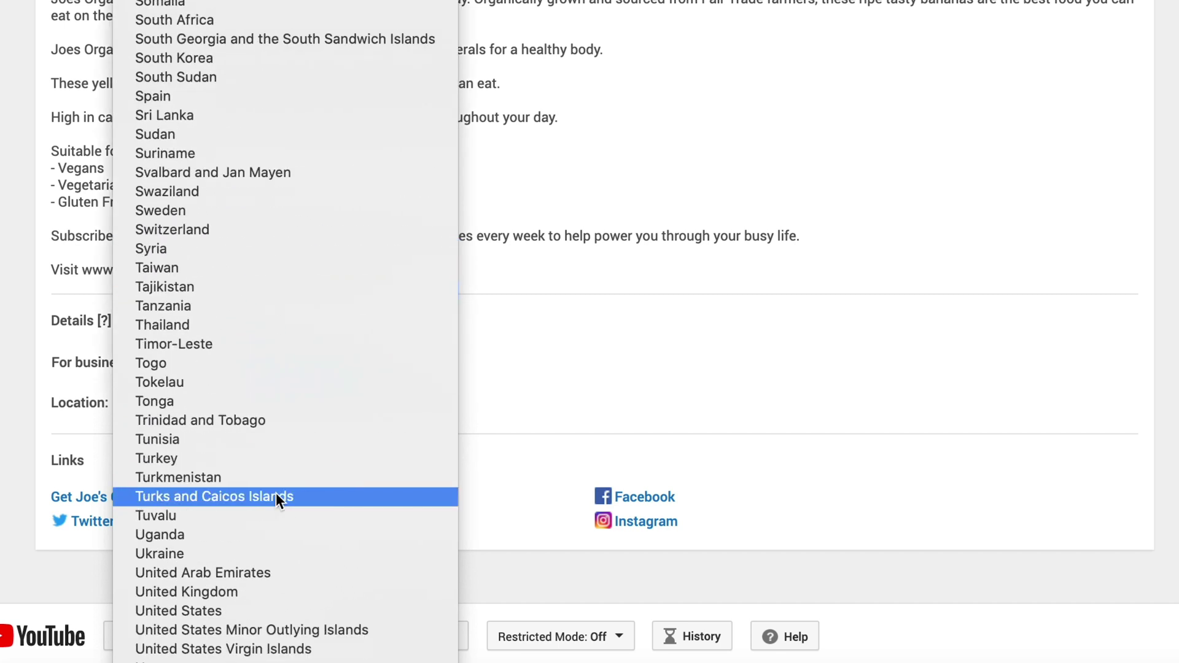
scroll(275, 495, "down", 3)
left_click(228, 460)
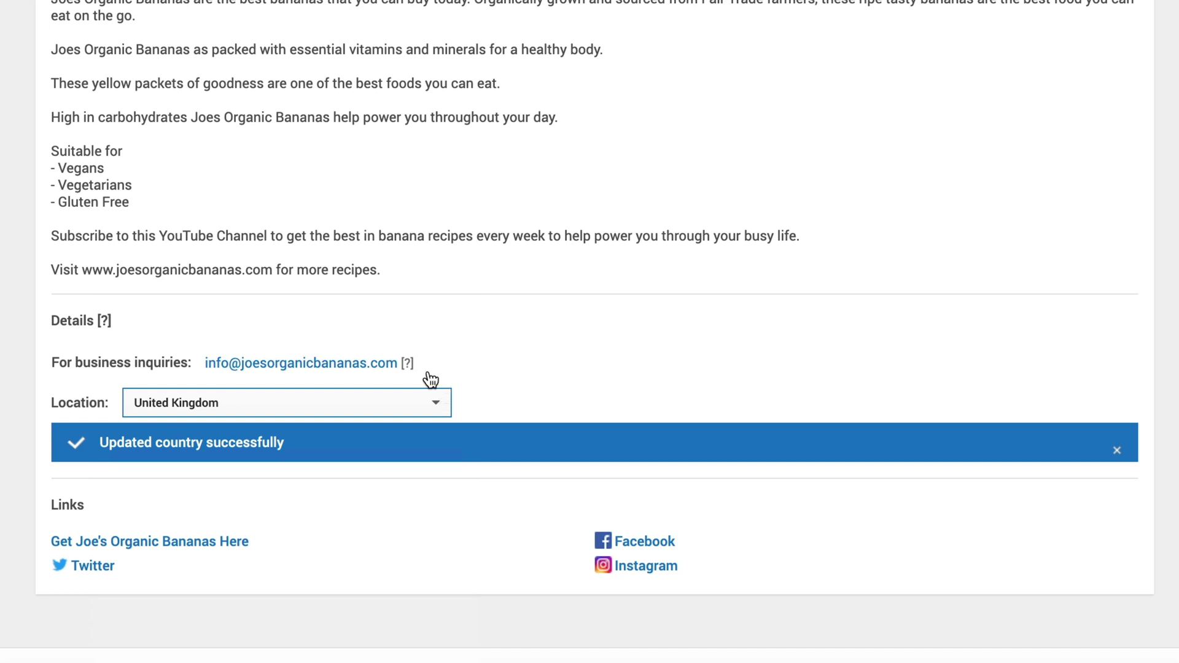
left_click(369, 316)
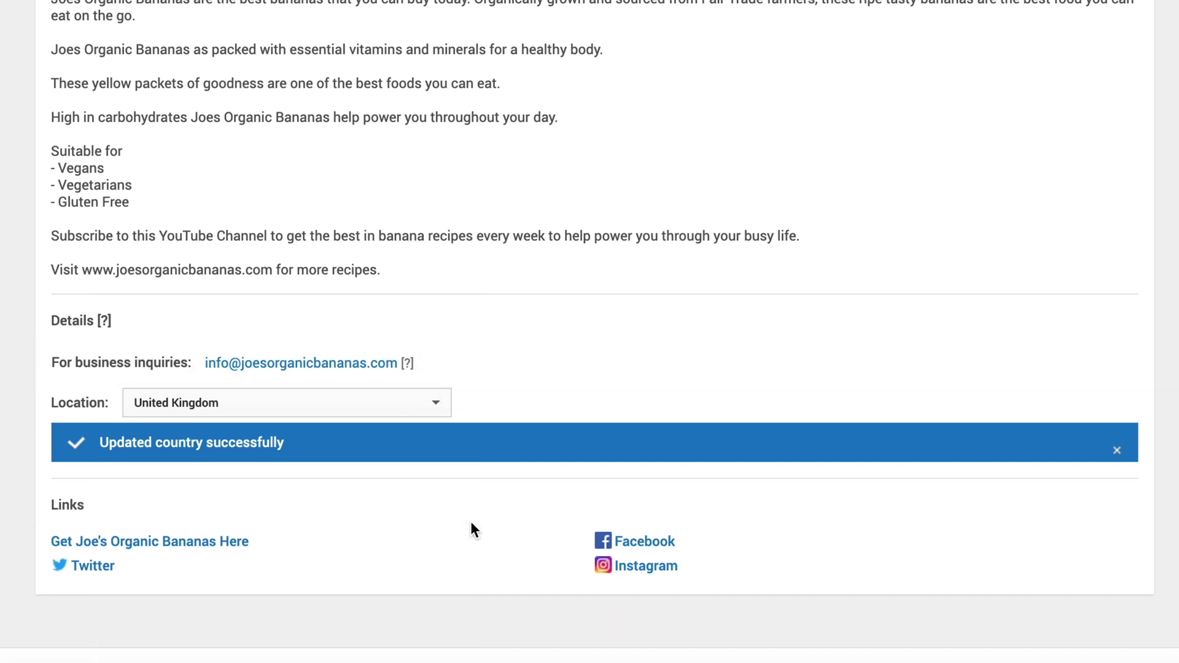
scroll(340, 510, "down", 2)
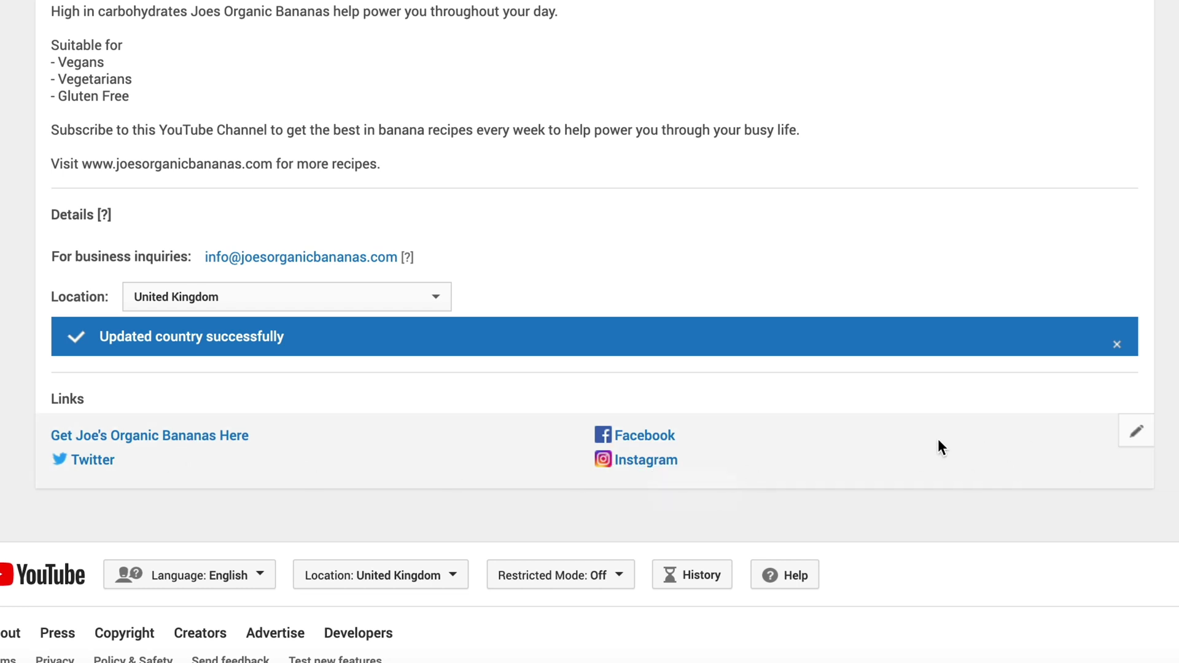
Step: Open the channel links editor and add more empty custom link rows
left_click(1136, 432)
scroll(890, 411, "down", 2)
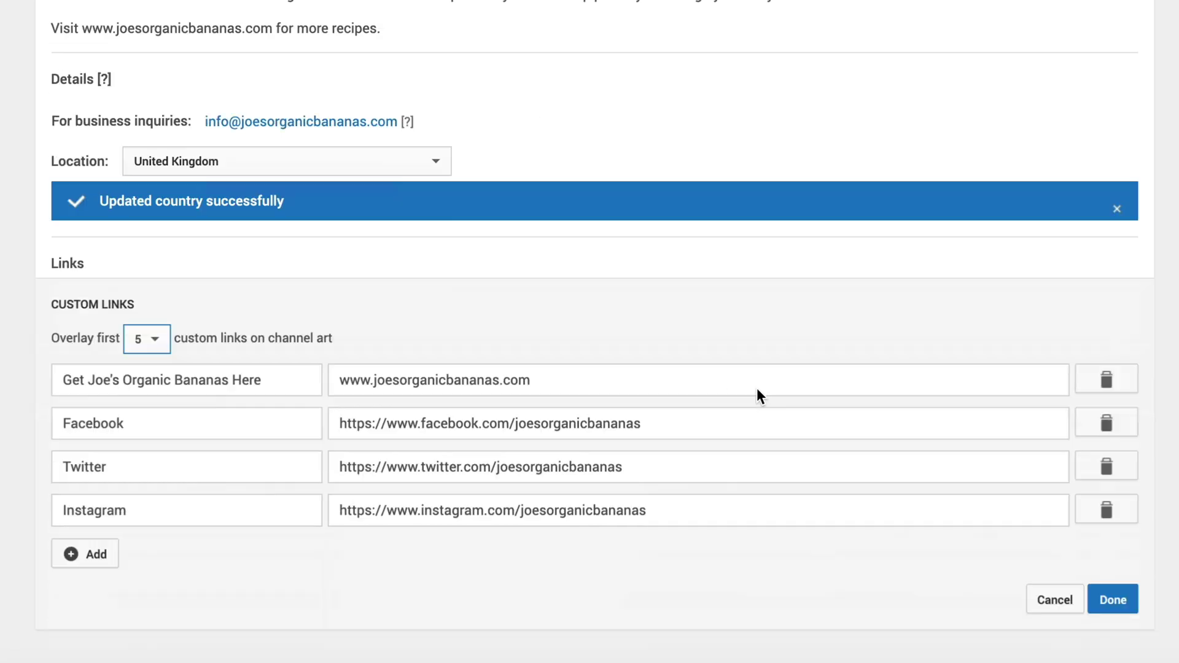
scroll(758, 389, "down", 2)
left_click(77, 405)
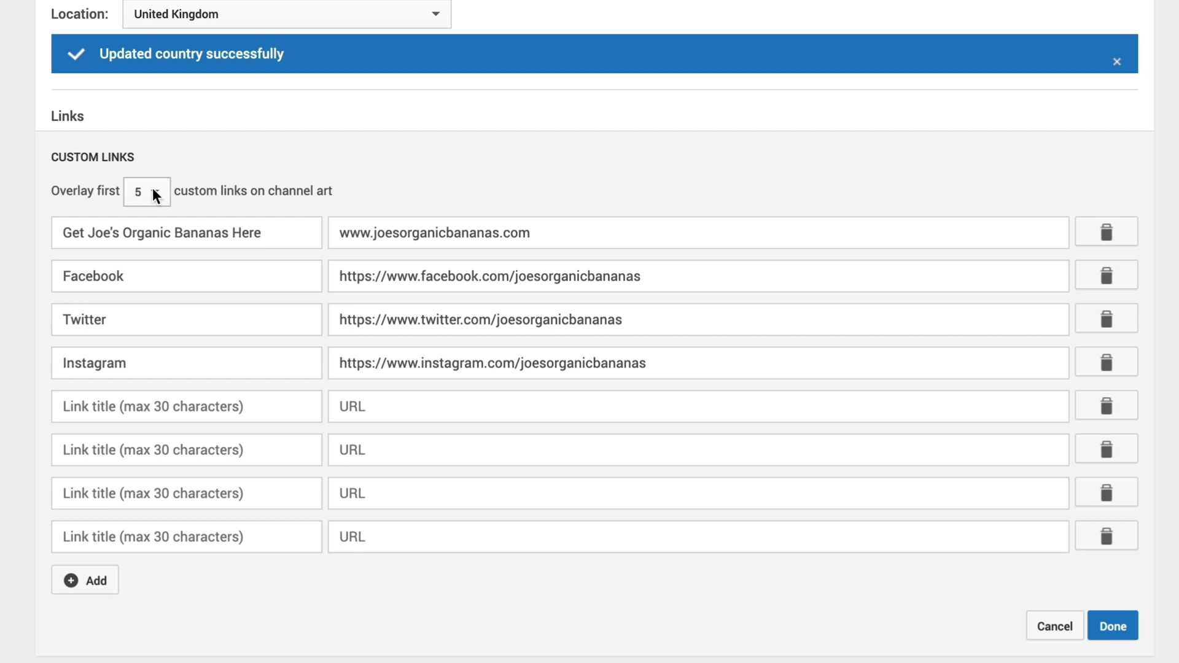
Step: Check the first link's title and URL, then delete the Instagram link
left_click_drag(295, 237, 27, 234)
left_click(308, 231)
left_click_drag(307, 231, 43, 227)
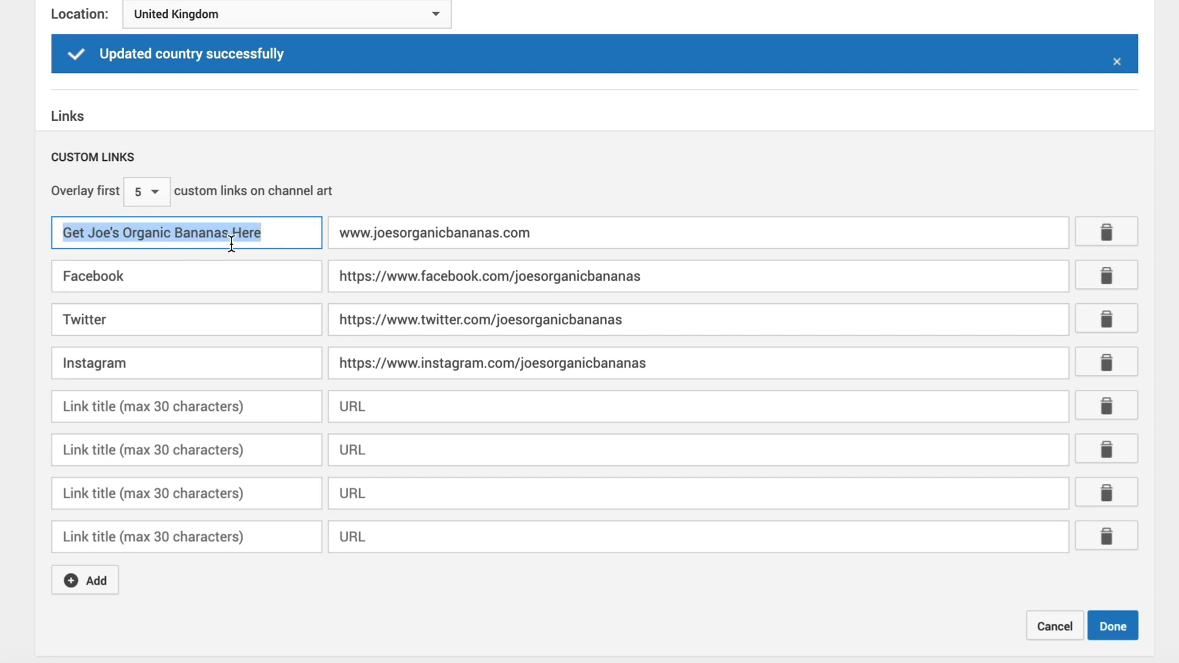
left_click(282, 241)
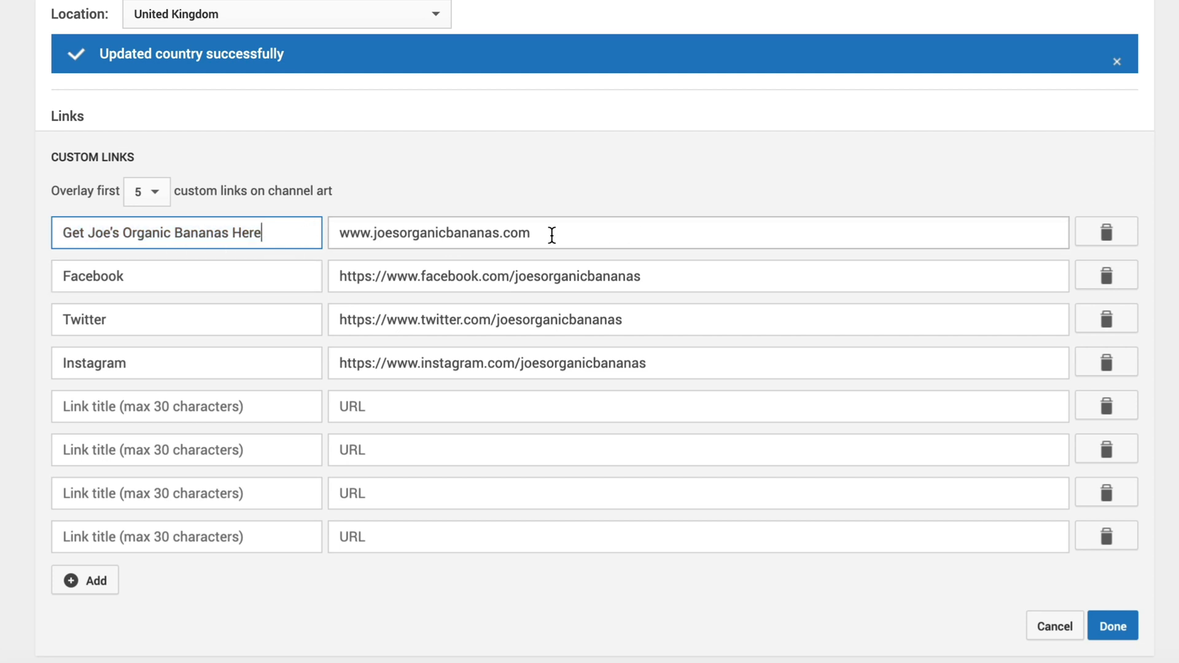
left_click_drag(551, 234, 287, 219)
left_click(201, 406)
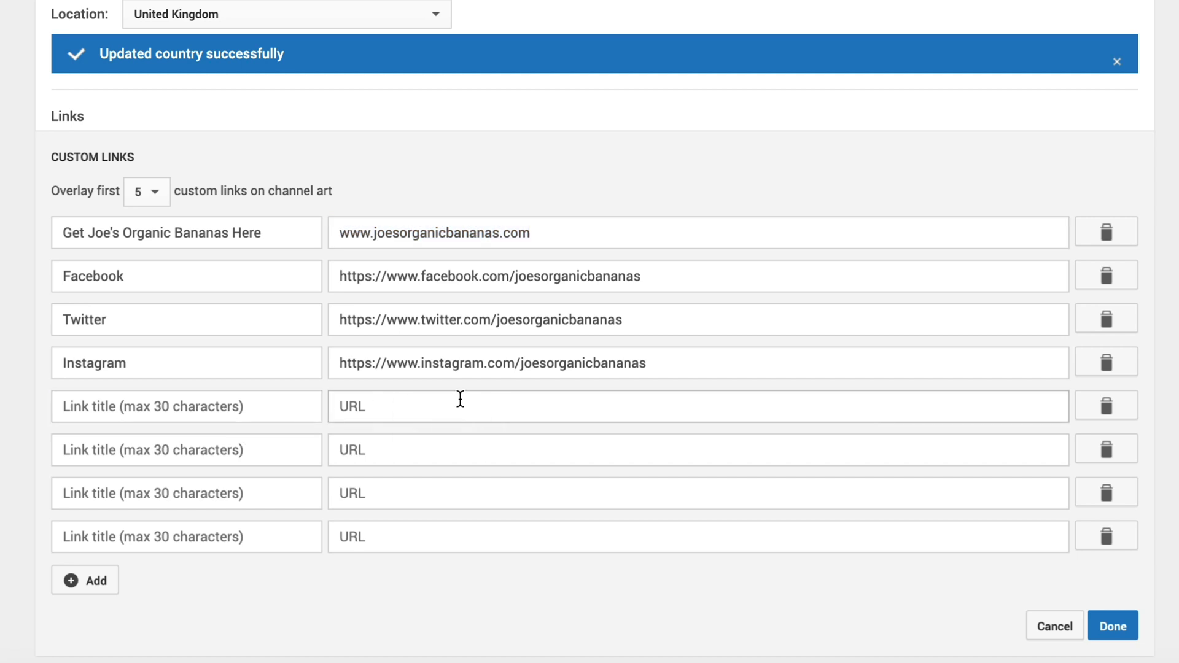
left_click(1107, 368)
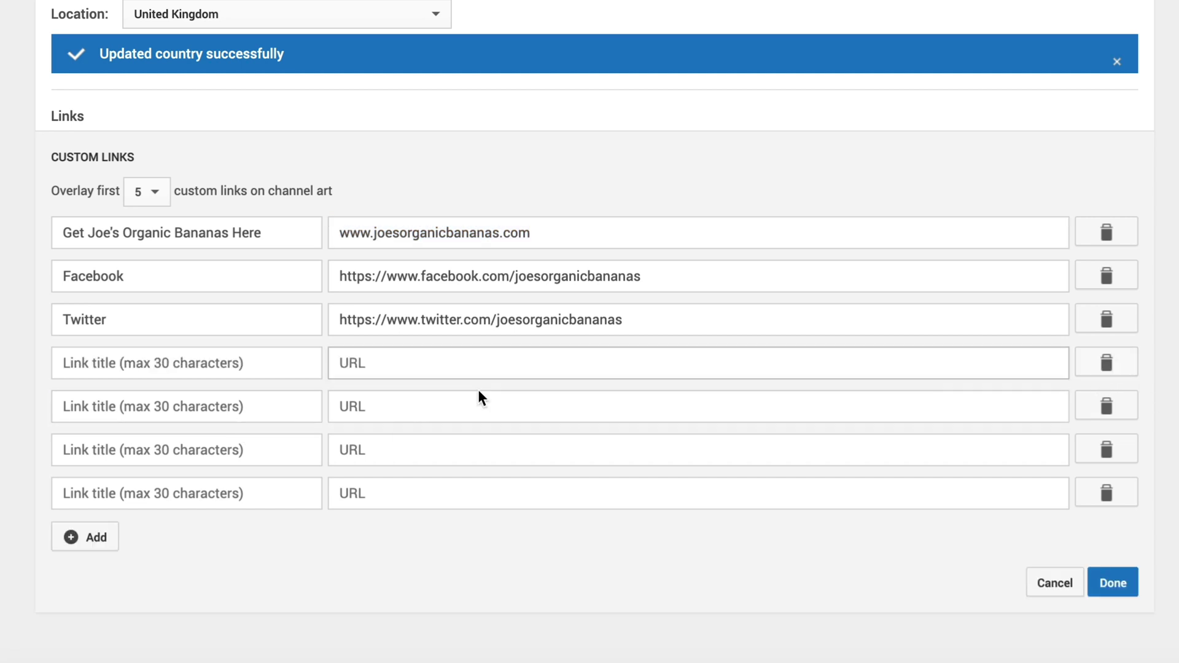
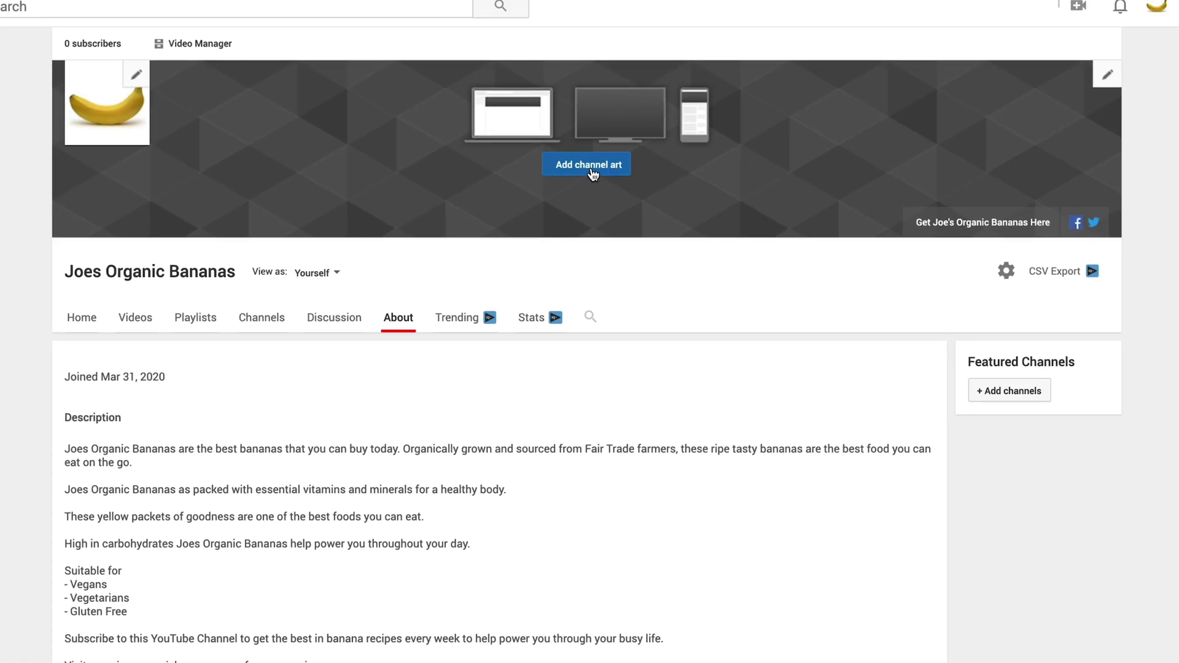
Step: Upload the 'Best recipes for organic bananas' image as channel art, check crop and device previews, and apply it
left_click(589, 166)
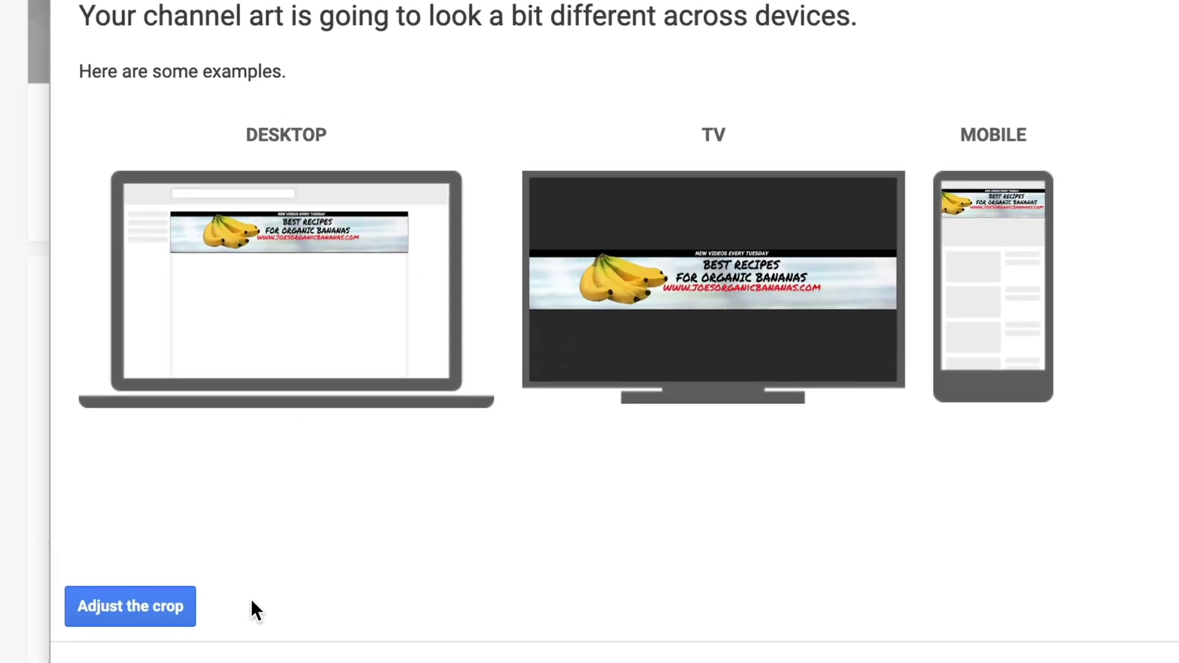
left_click(144, 605)
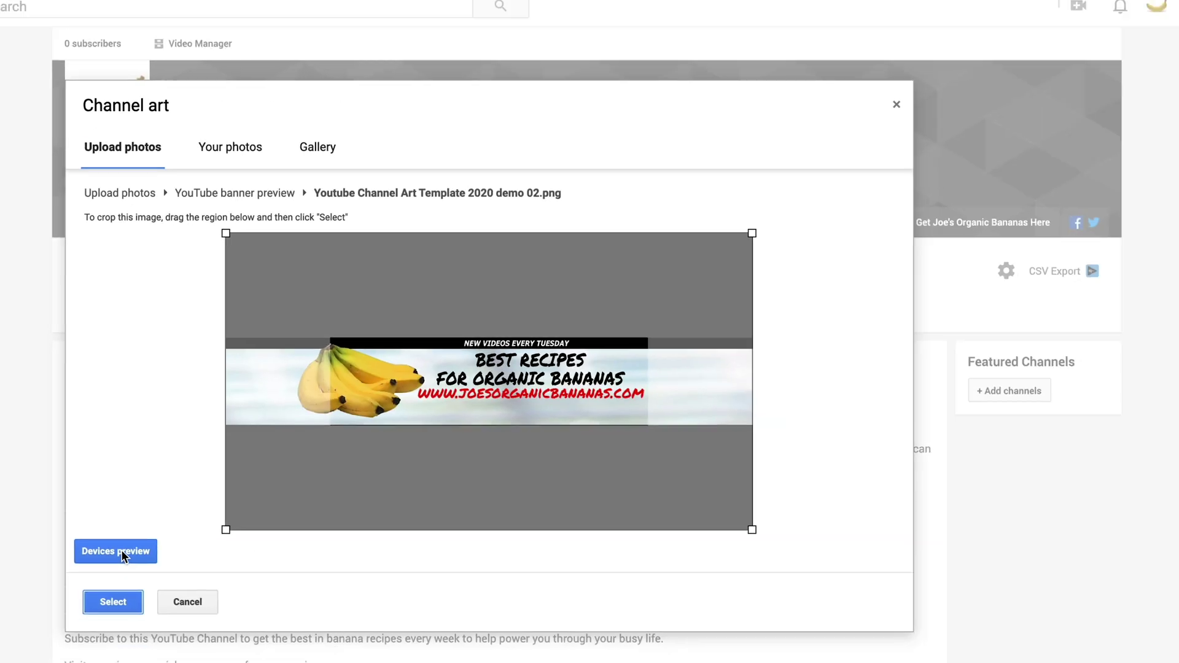
left_click(446, 412)
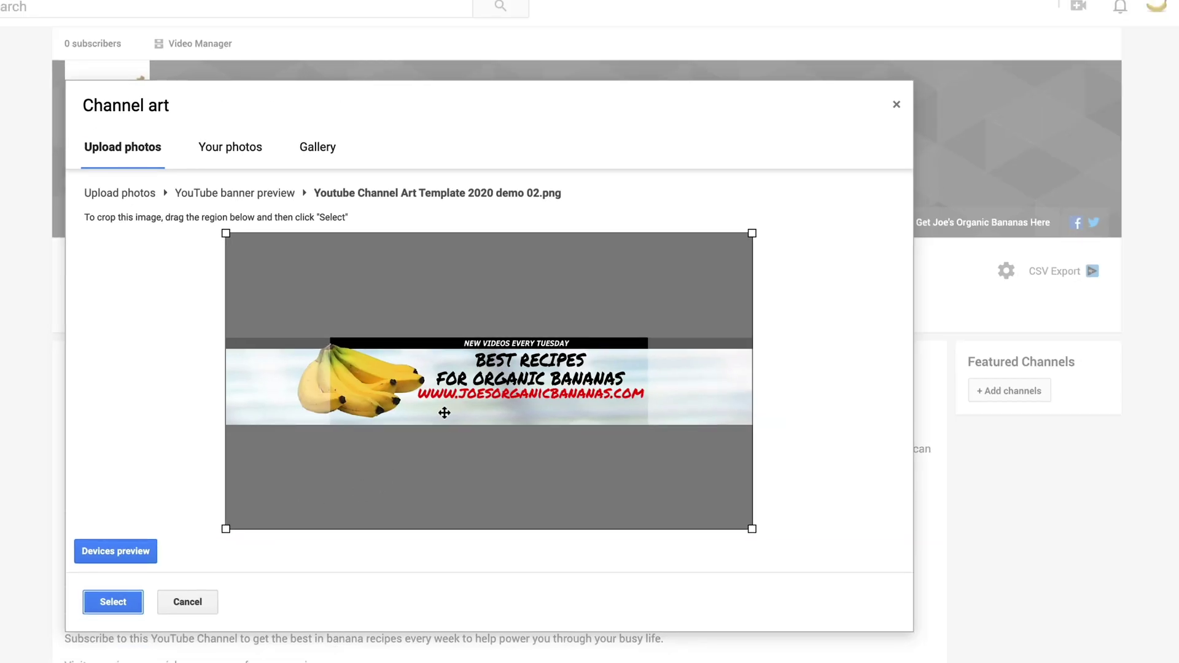
left_click(131, 549)
left_click(118, 602)
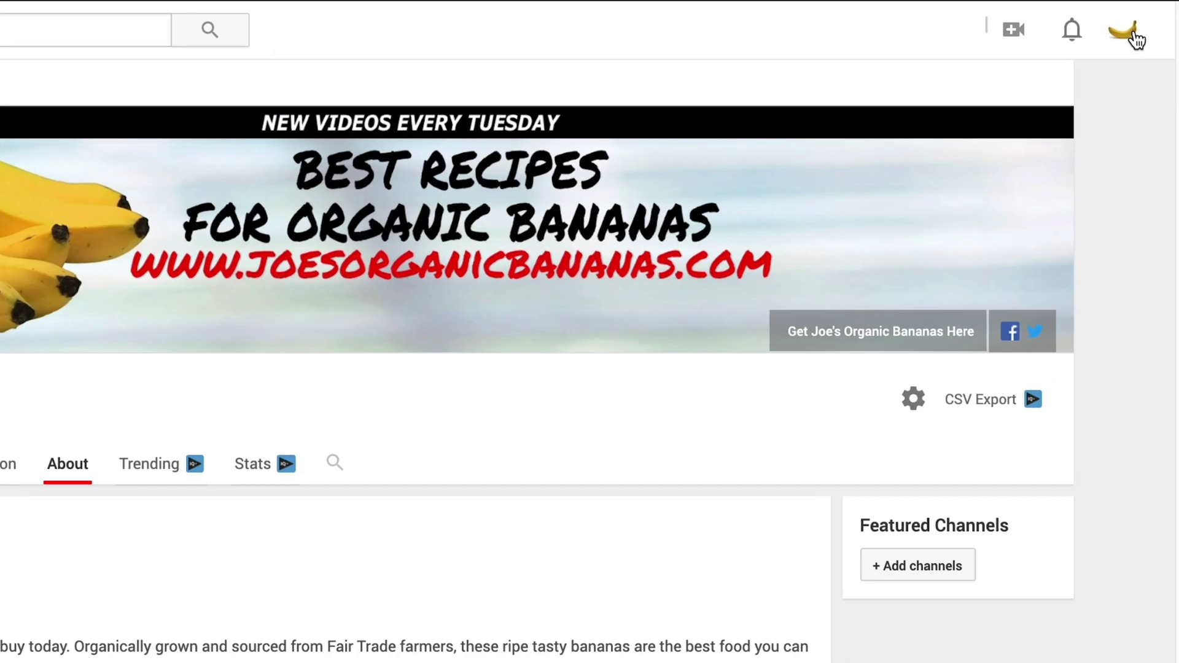
Step: Go from the avatar menu to YouTube Studio Settings > Channel basic info
left_click(1135, 37)
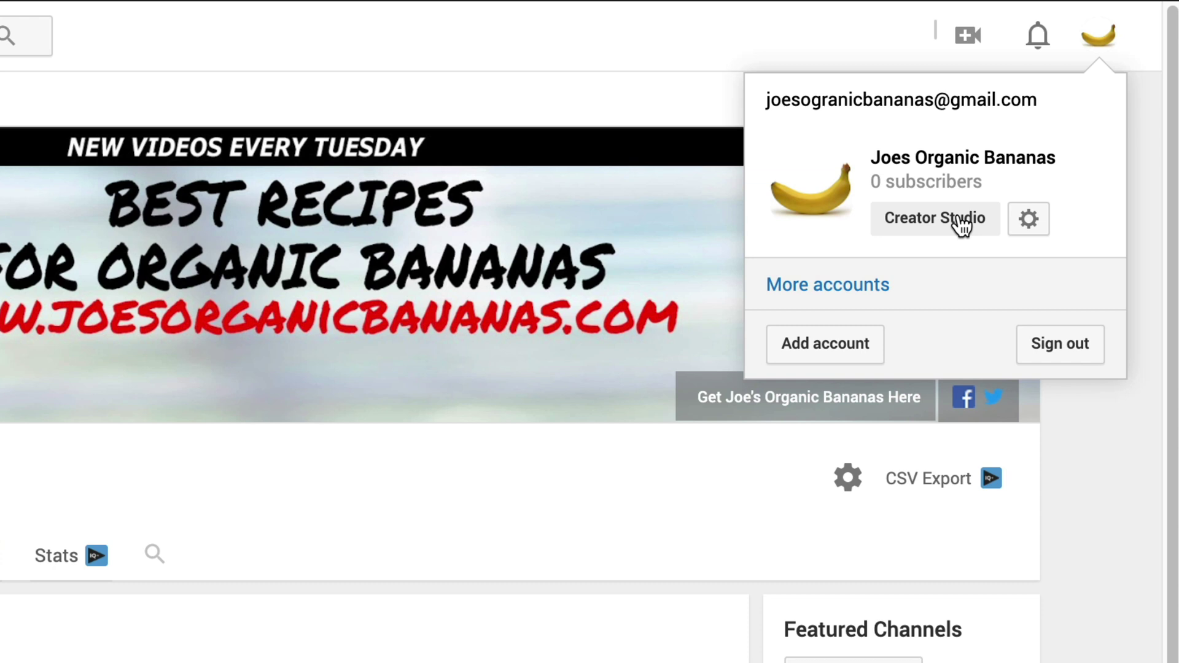
left_click(960, 222)
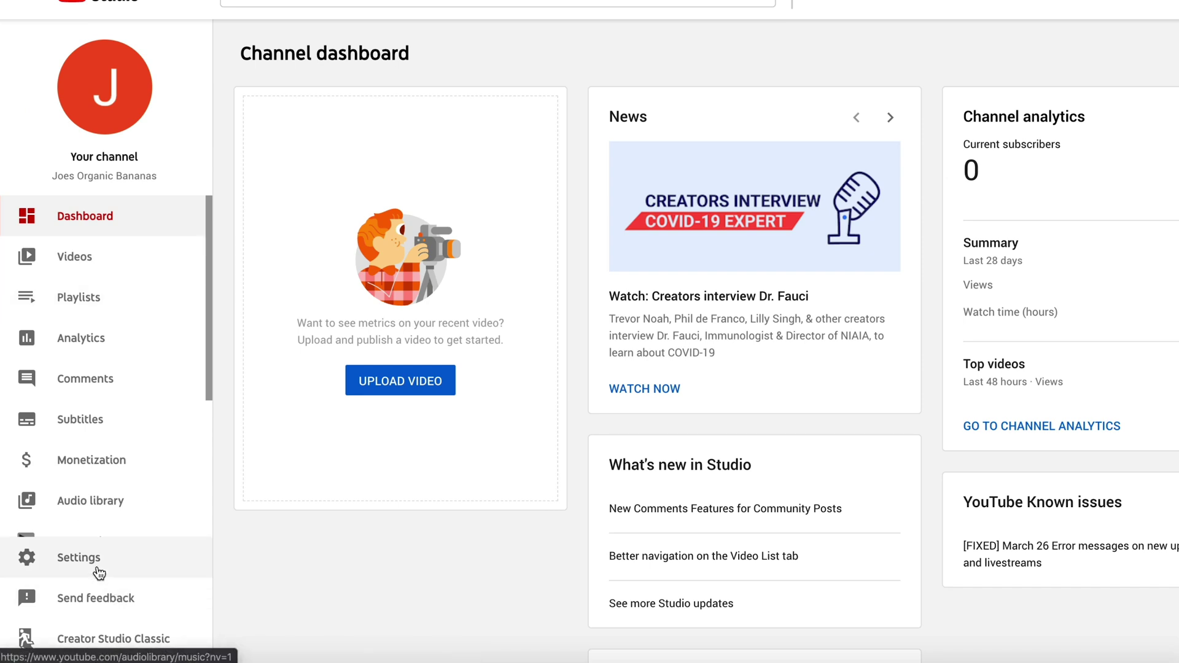
left_click(80, 557)
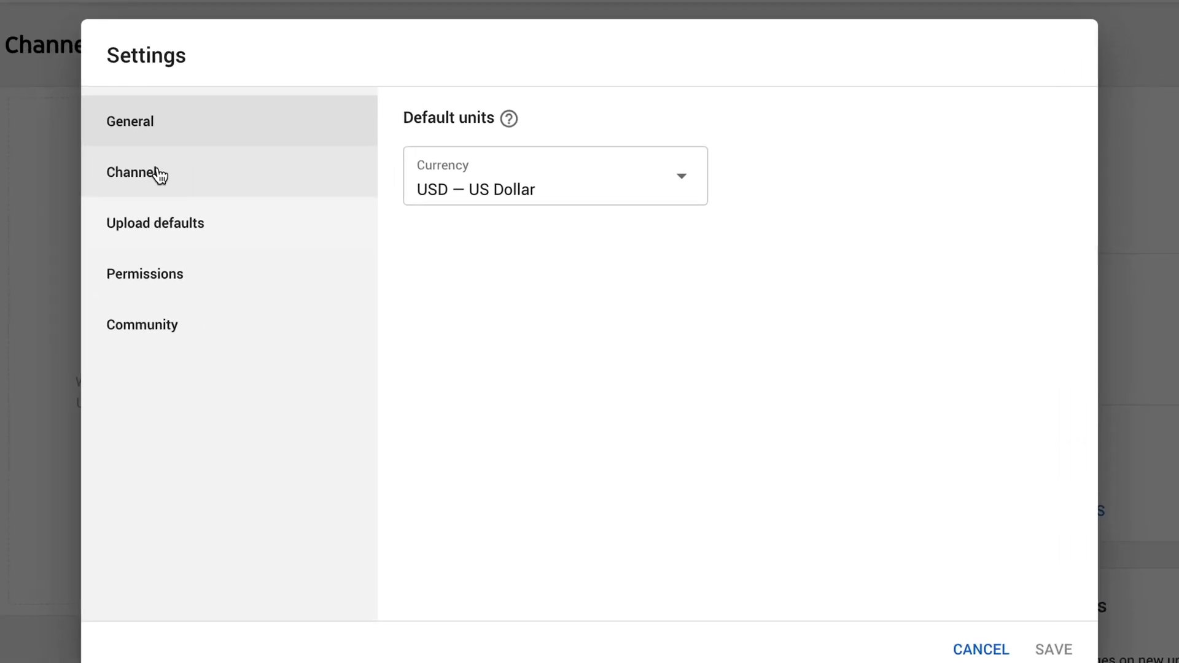
left_click(159, 175)
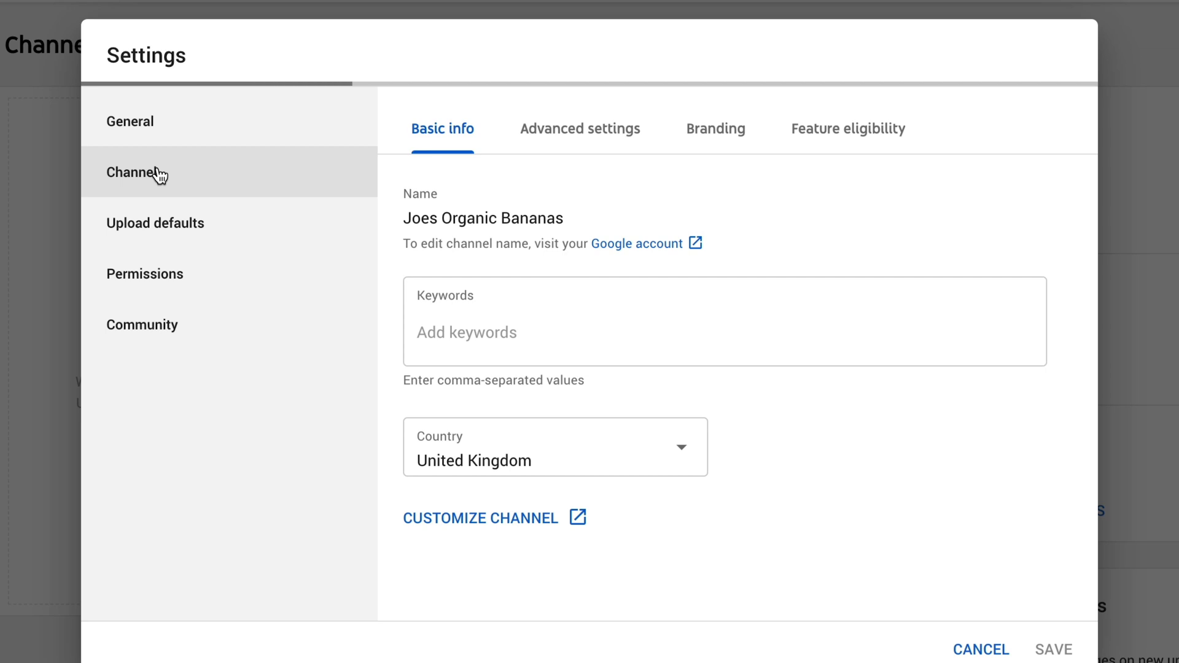
Step: Enter keywords bananas, banana, joes organic bananas, joes organic banana, then open Advanced settings
left_click(455, 332)
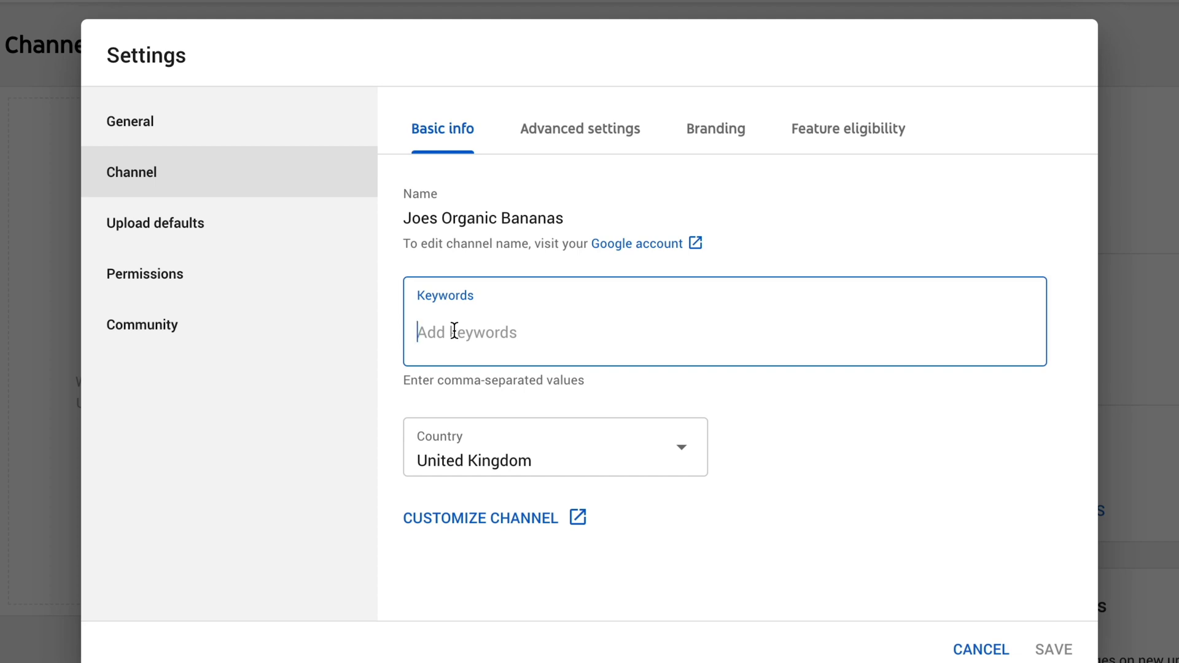
type("bananas, banana,")
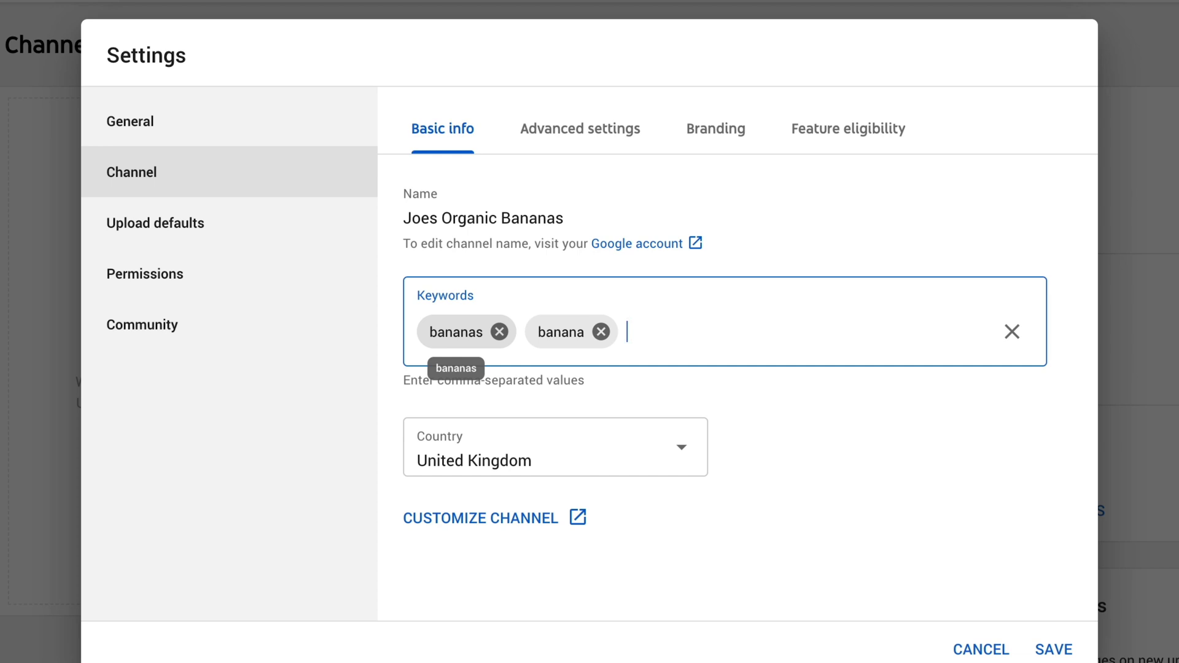
type("joes organic bananas, joes organic banana,")
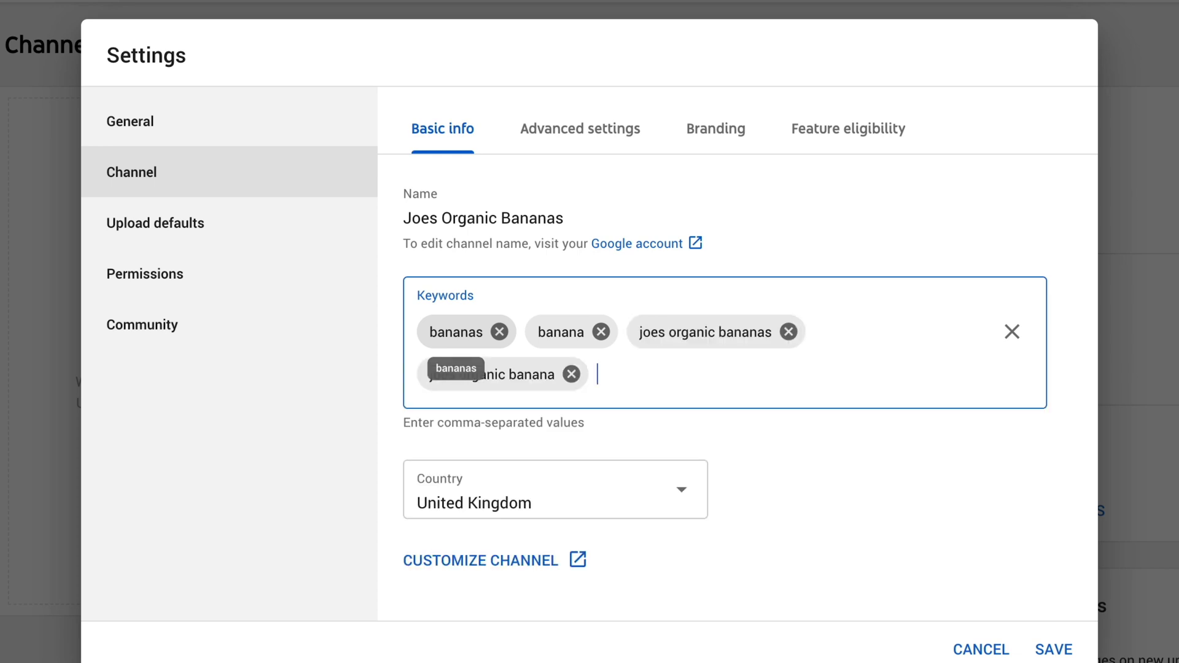
left_click(559, 261)
left_click(591, 142)
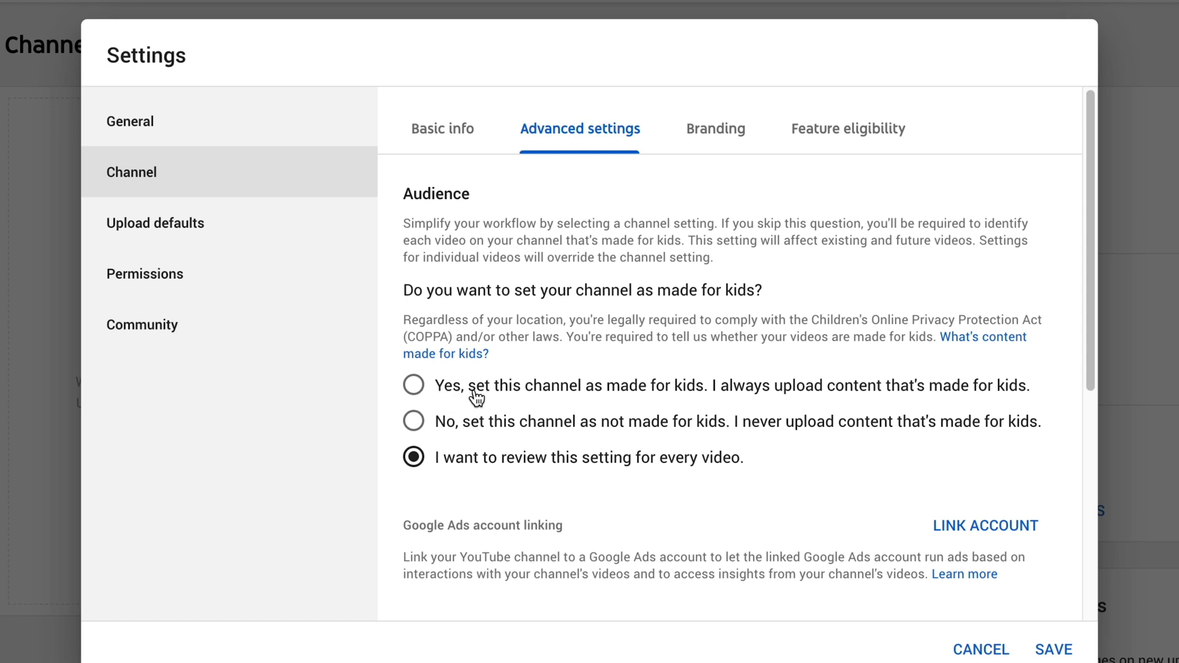
Step: Choose 'No, set this channel as not made for kids' under Audience
left_click(415, 422)
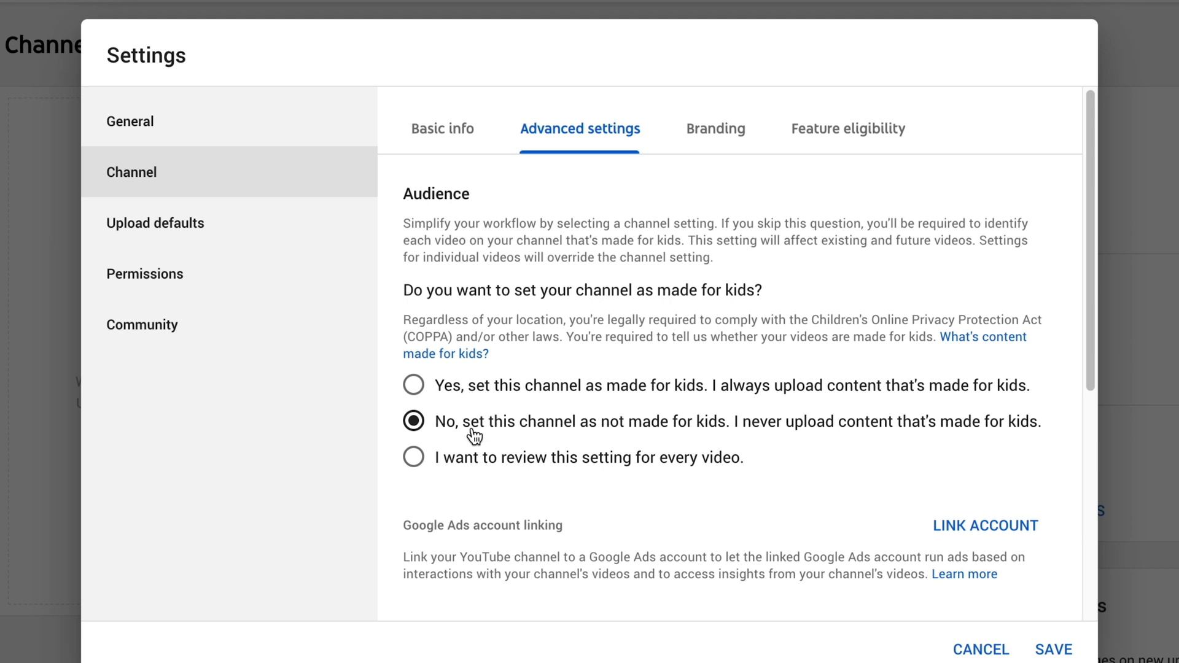
scroll(664, 432, "down", 4)
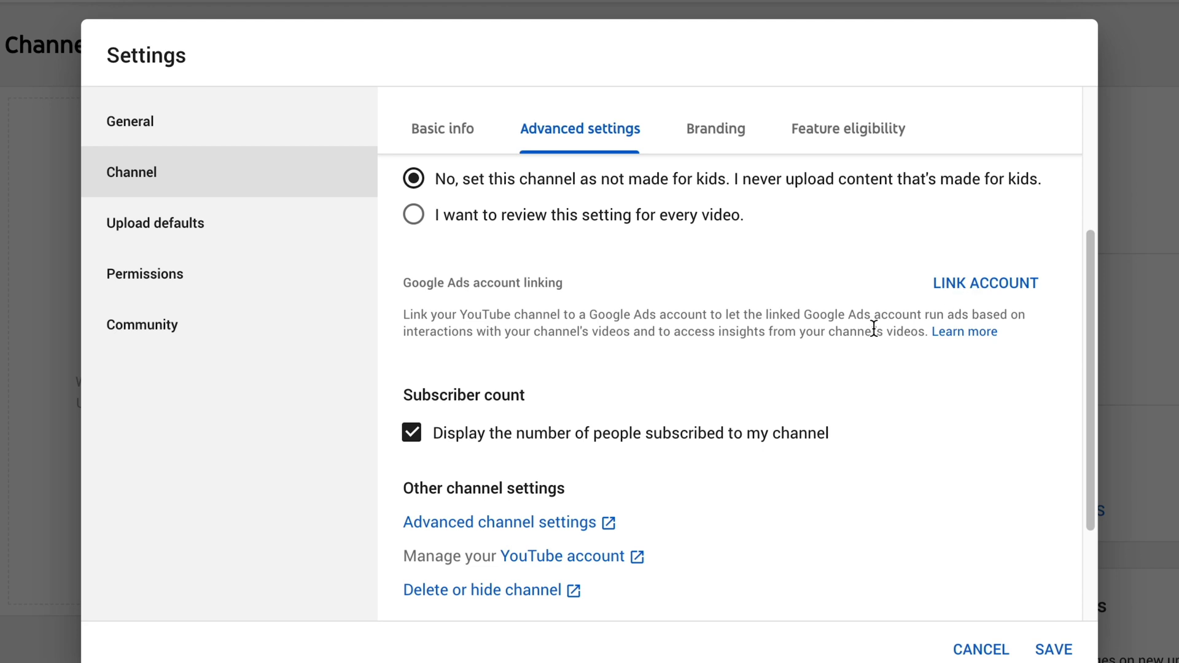
scroll(873, 329, "up", 4)
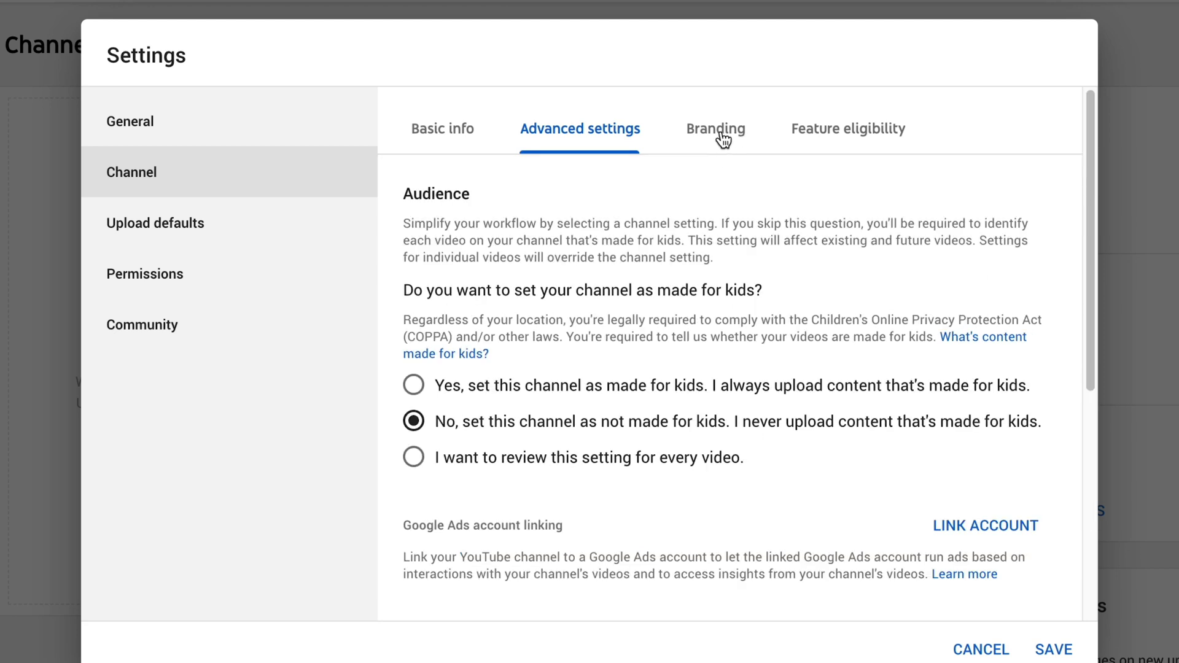
Step: Add banana.jpg as a Branding watermark shown for the entire video, then view Feature eligibility
left_click(724, 136)
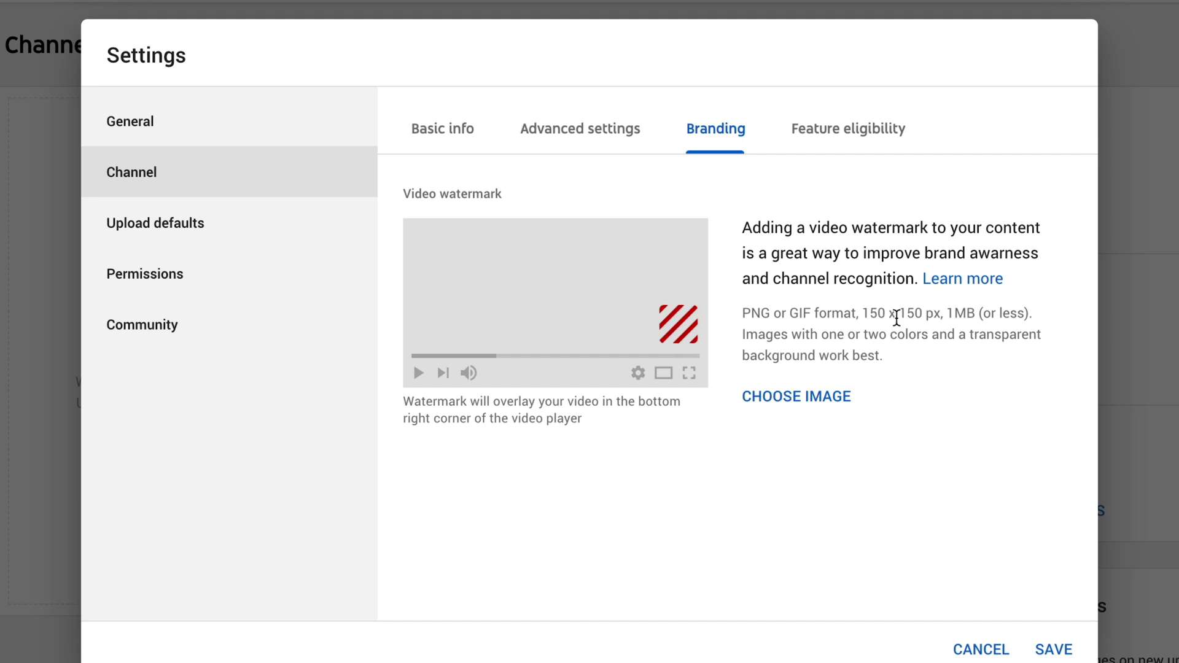
left_click(790, 398)
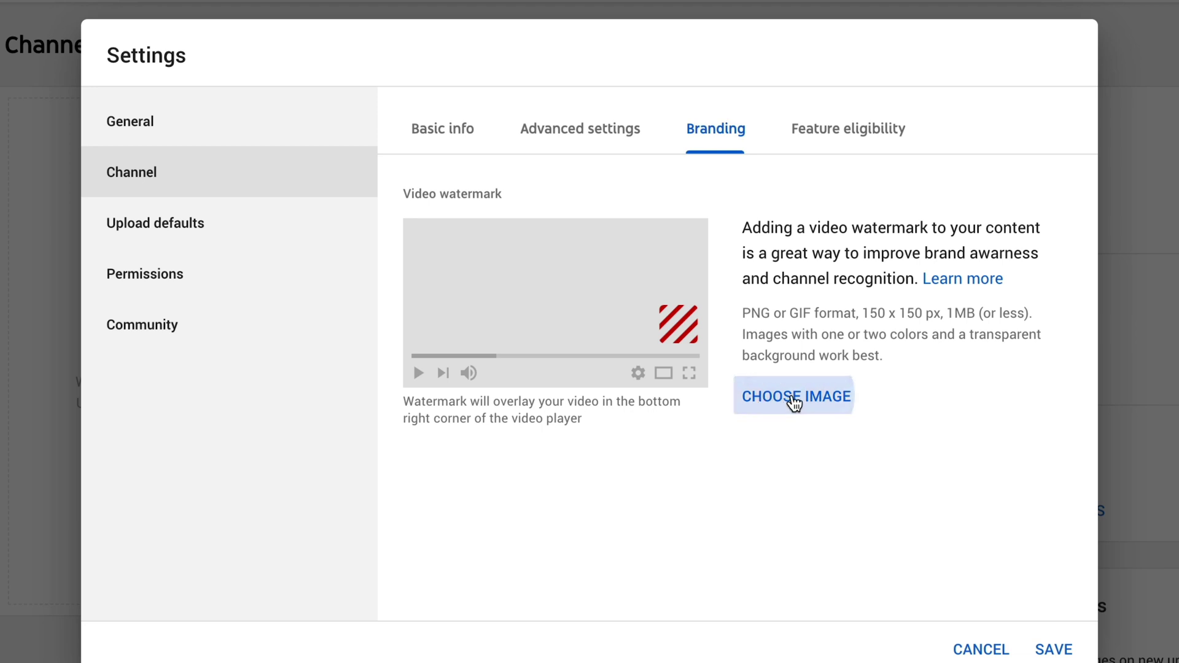
left_click(362, 26)
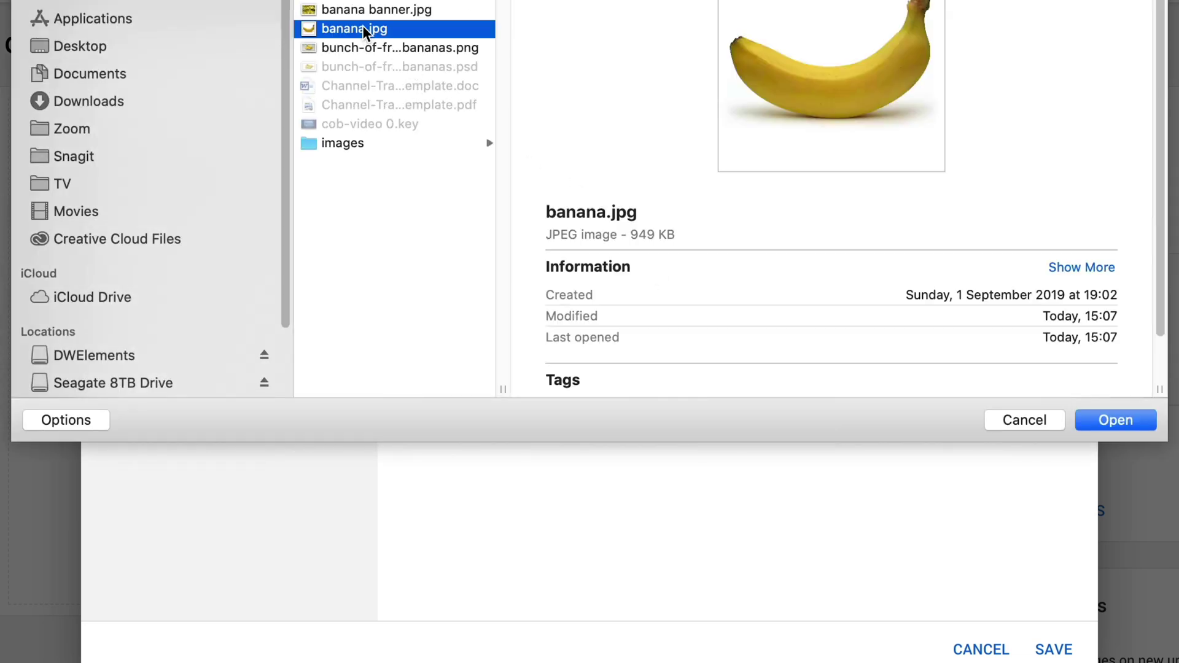
double_click(363, 26)
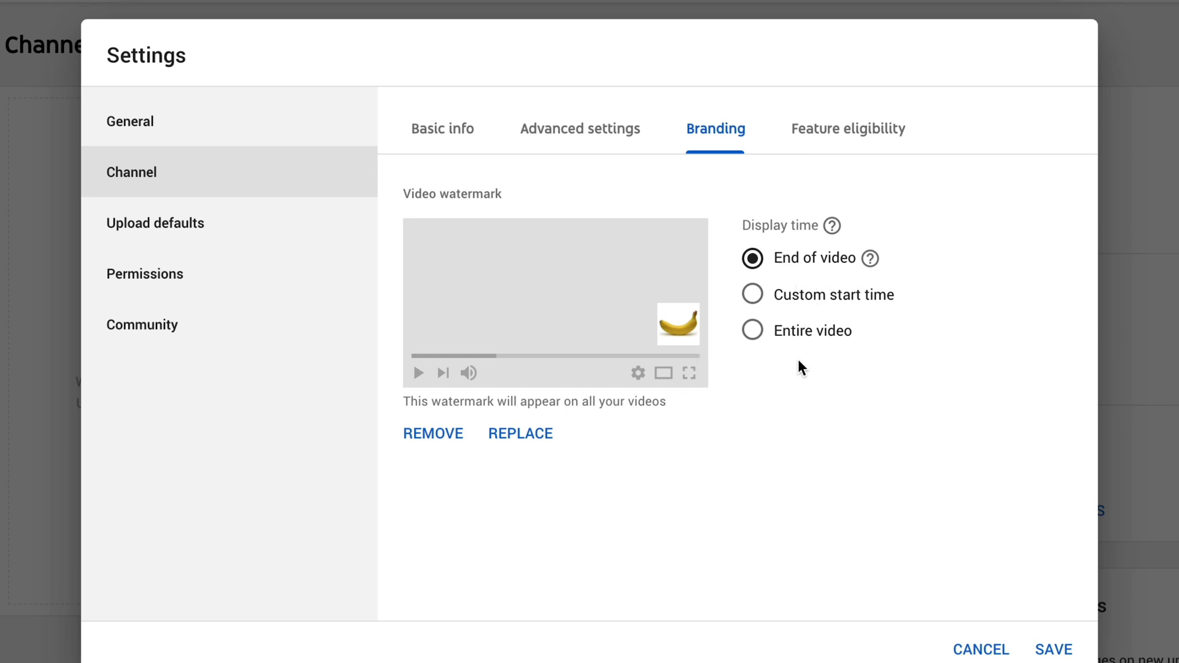
left_click(754, 333)
left_click(832, 143)
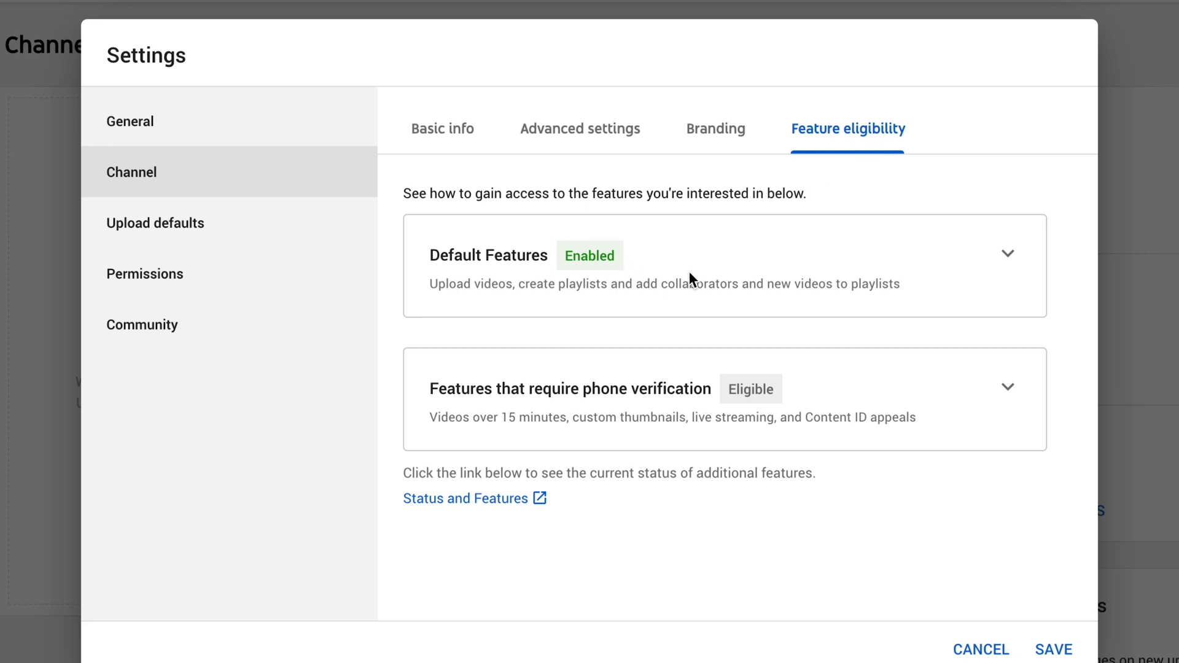
Step: Check Default Features, then open the Status and Features page and scroll through its feature cards
left_click(1008, 254)
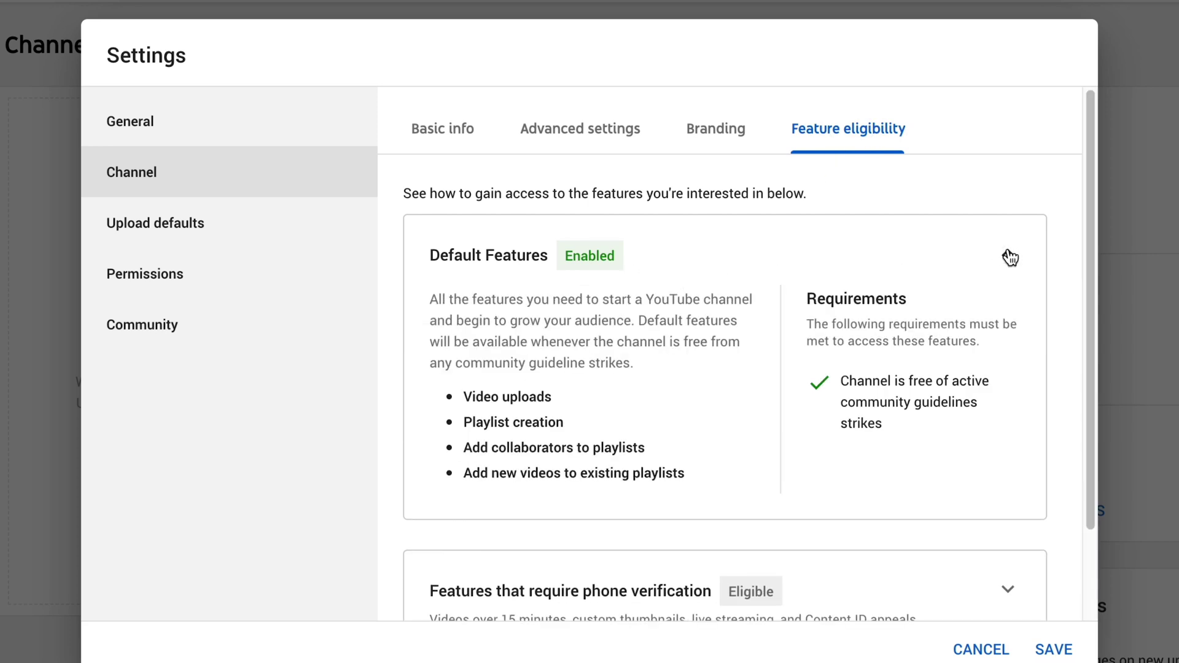
left_click(1009, 255)
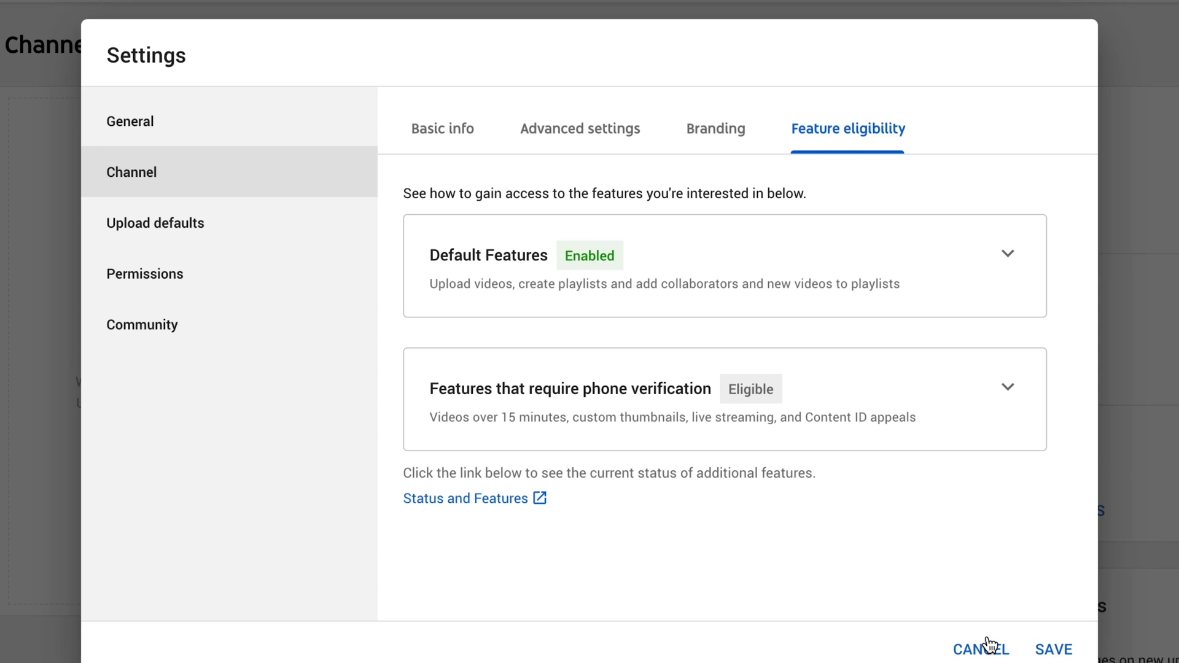
left_click(488, 502)
left_click(1056, 650)
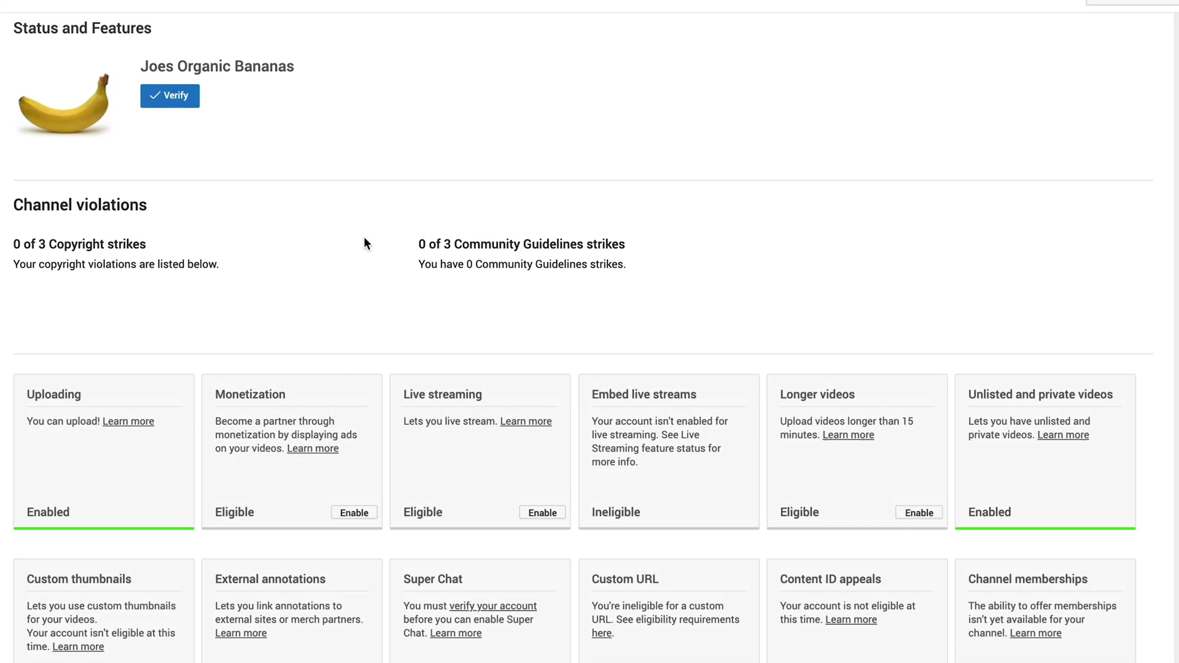
scroll(364, 237, "down", 2)
scroll(364, 238, "down", 2)
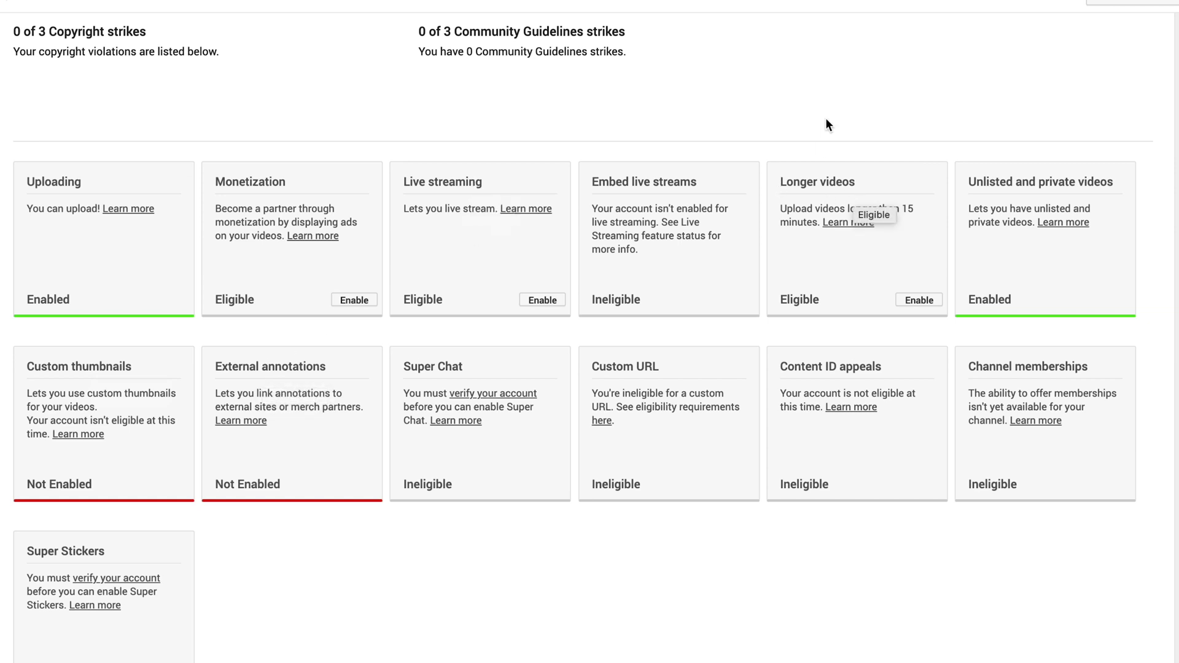
scroll(360, 155, "up", 3)
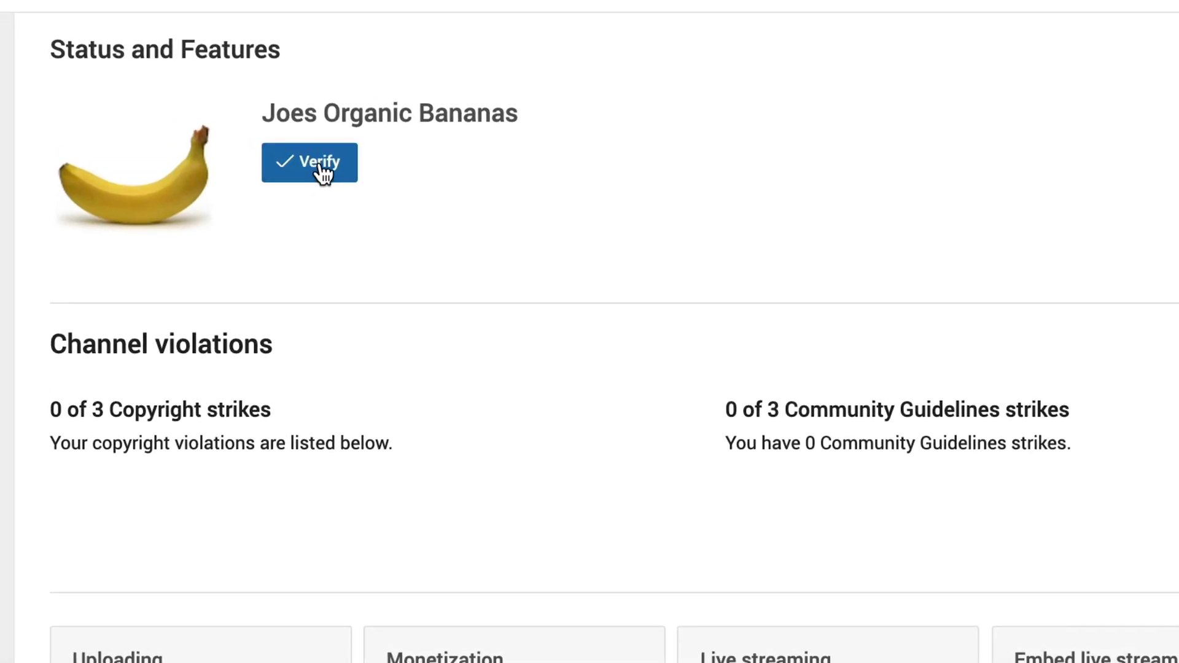
Step: Verify the channel by text message, entering the phone number and the 6-digit code
left_click(319, 173)
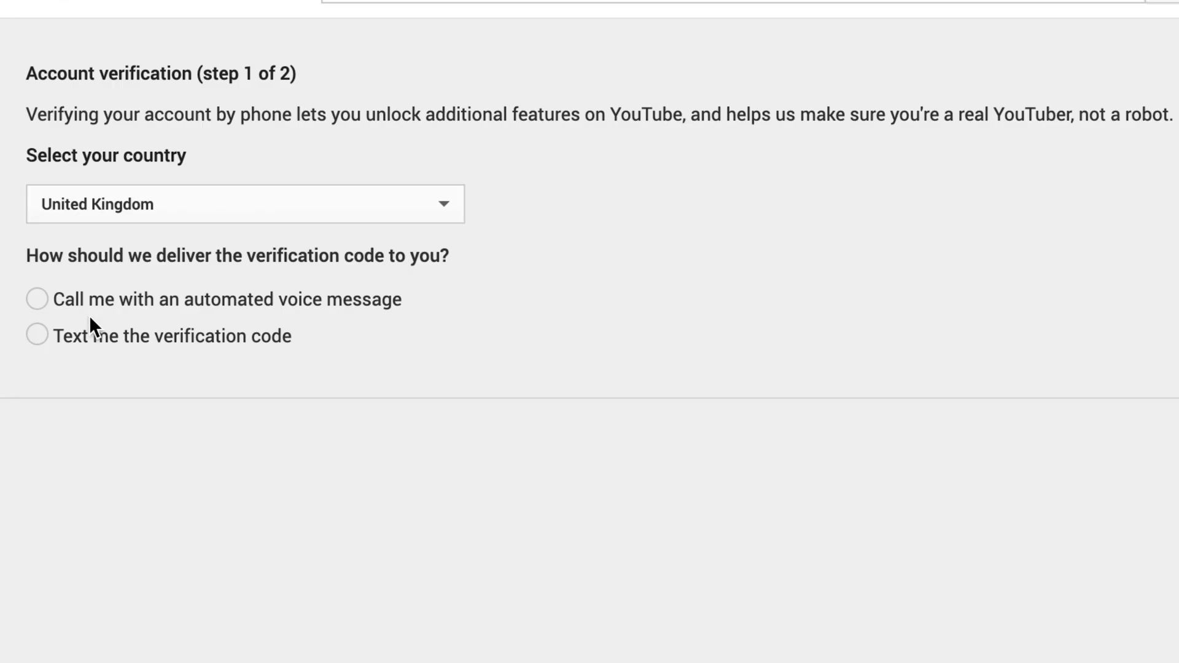
left_click(38, 336)
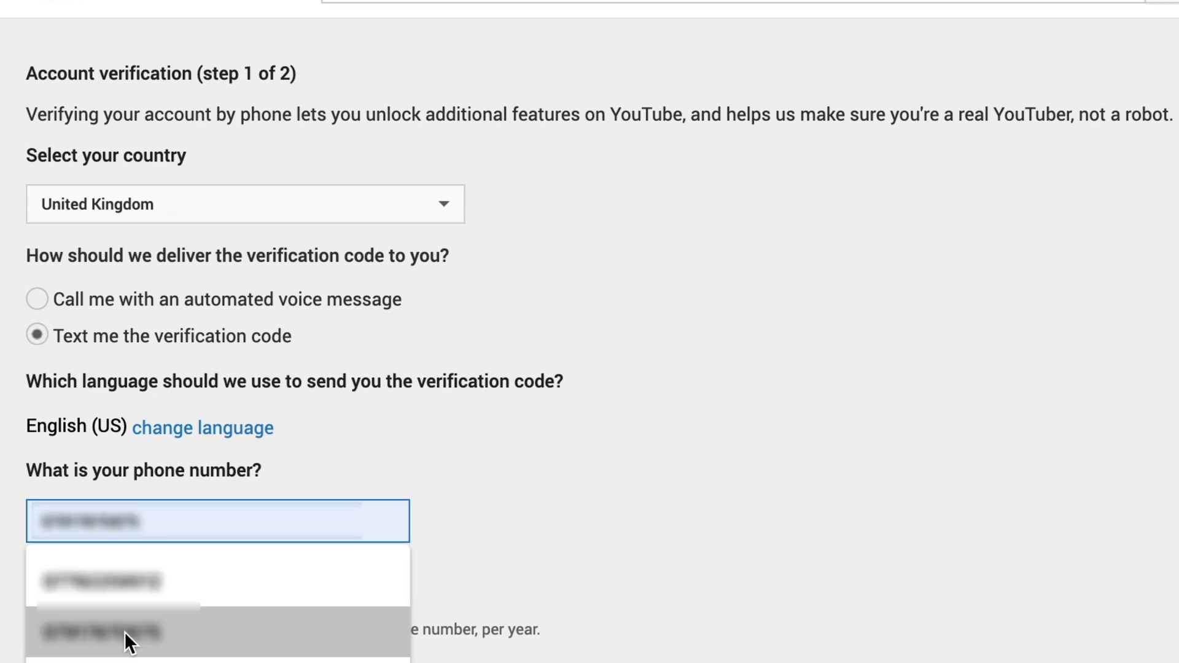
left_click(124, 632)
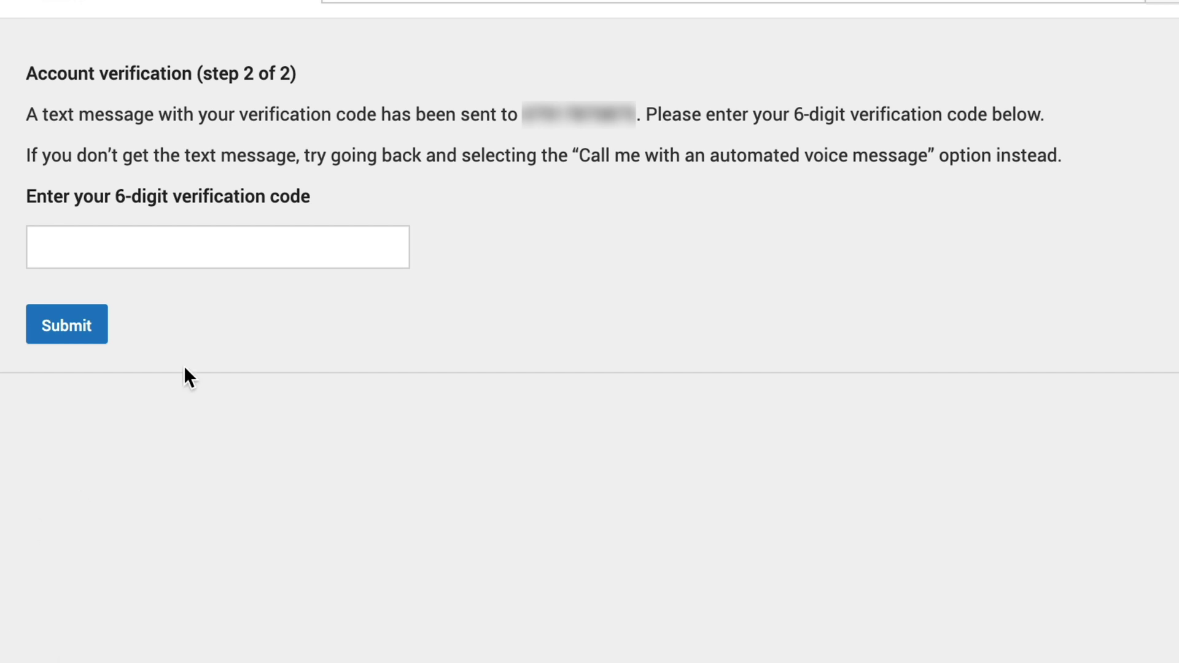
left_click(192, 245)
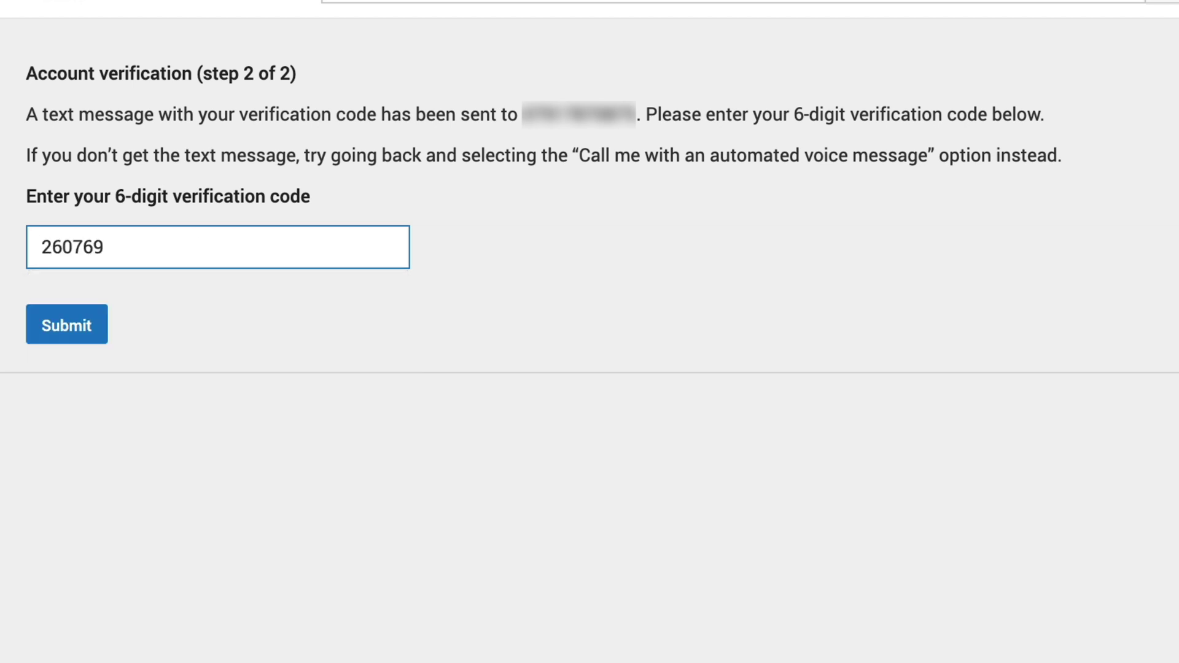
left_click(80, 322)
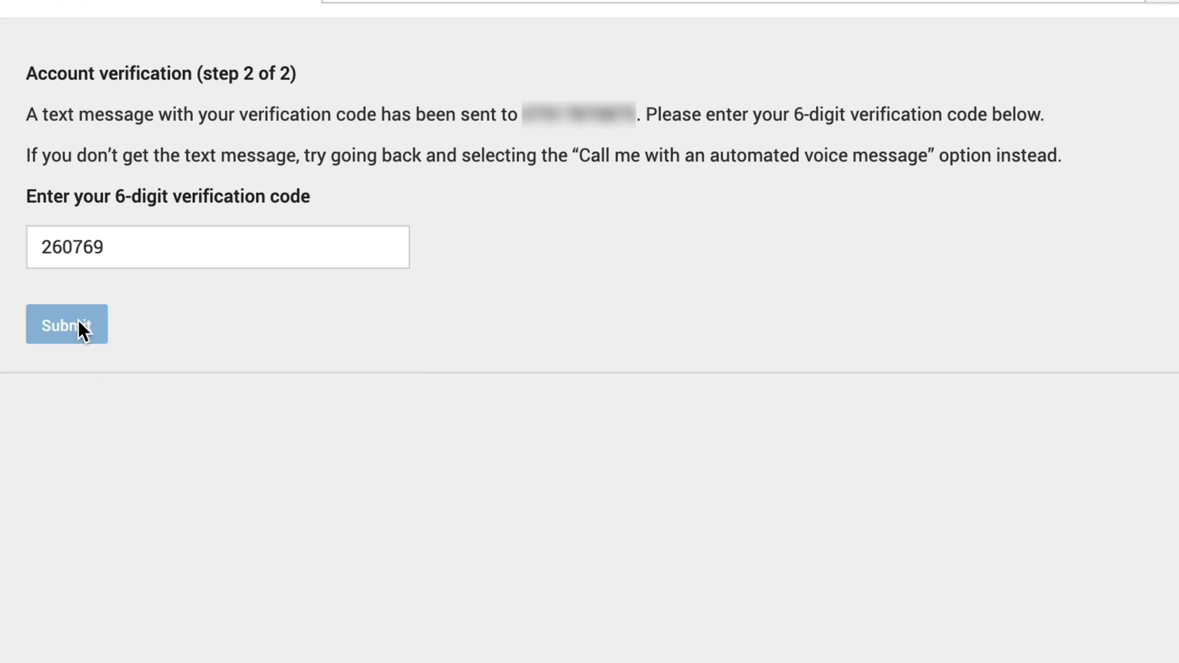
left_click(106, 193)
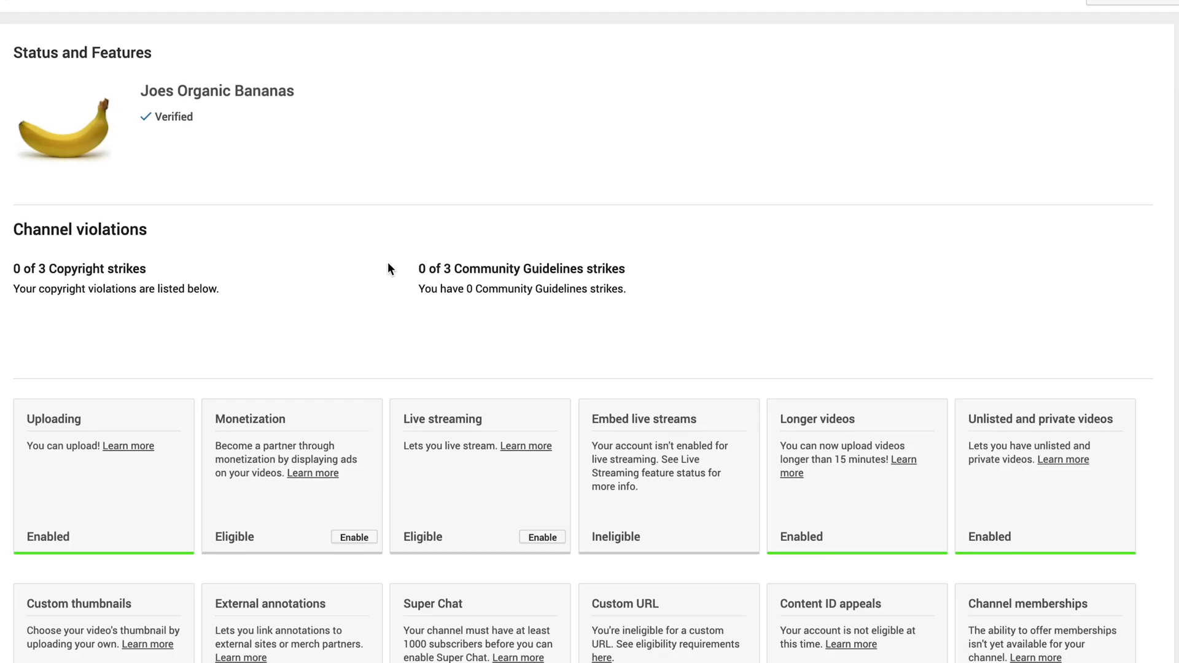
scroll(388, 262, "down", 2)
scroll(389, 263, "down", 1)
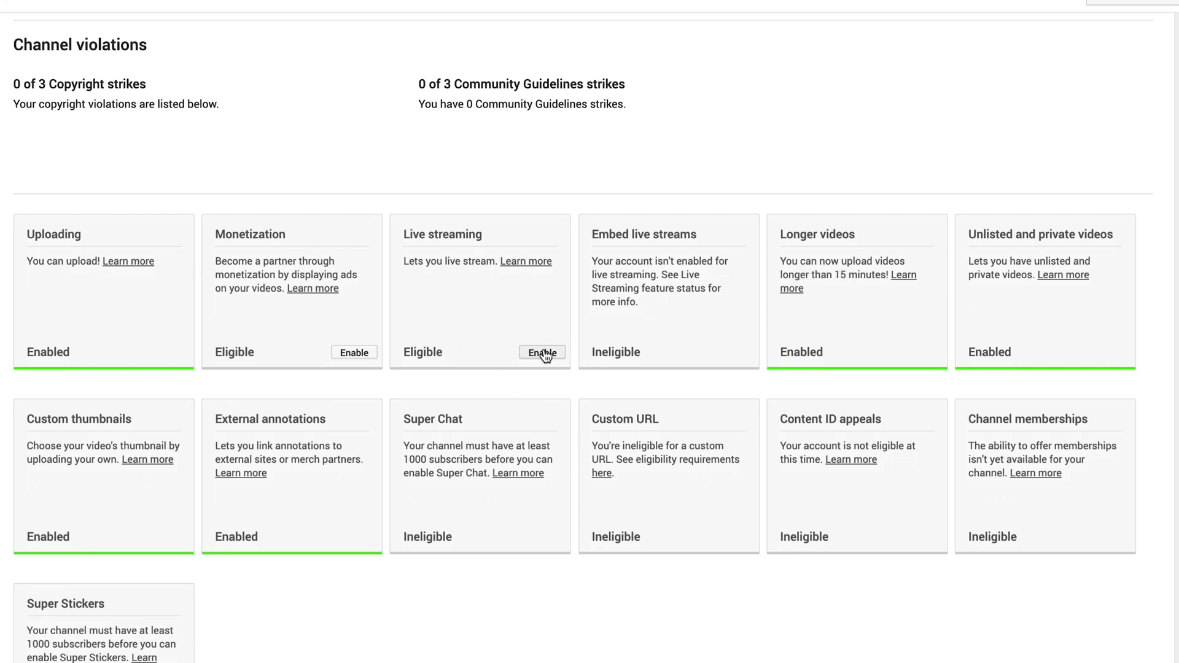
Step: Enable live streaming on the Live streaming card and note the 'Ready in 24 hours' notice
scroll(319, 355, "down", 3)
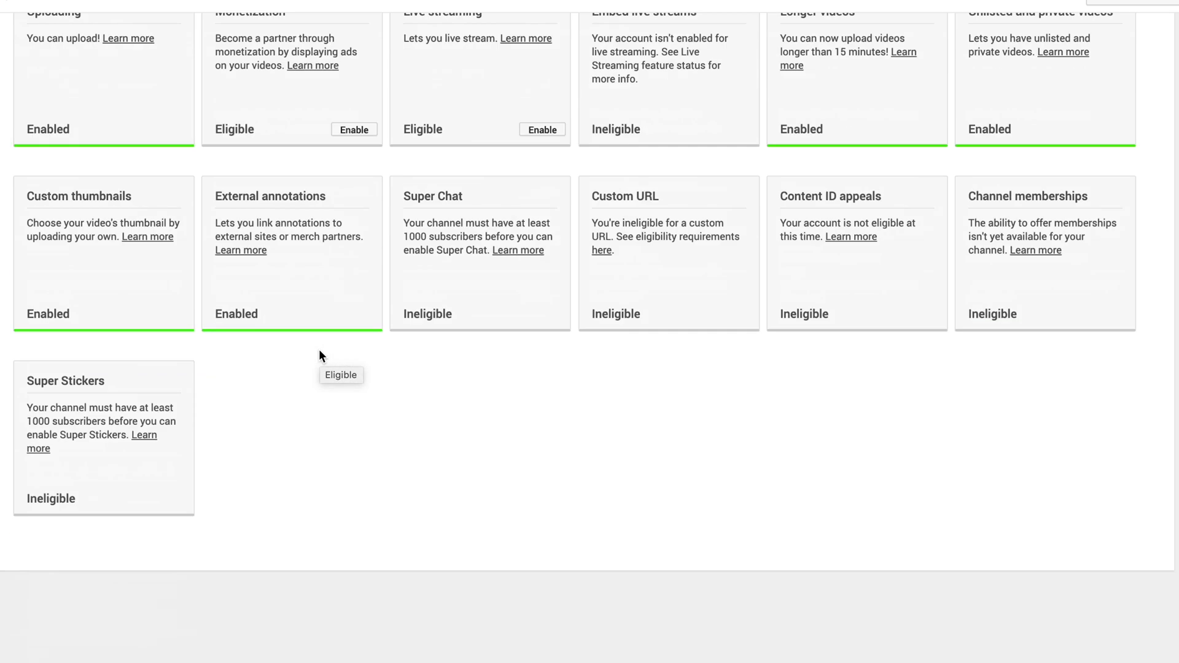
scroll(320, 355, "up", 2)
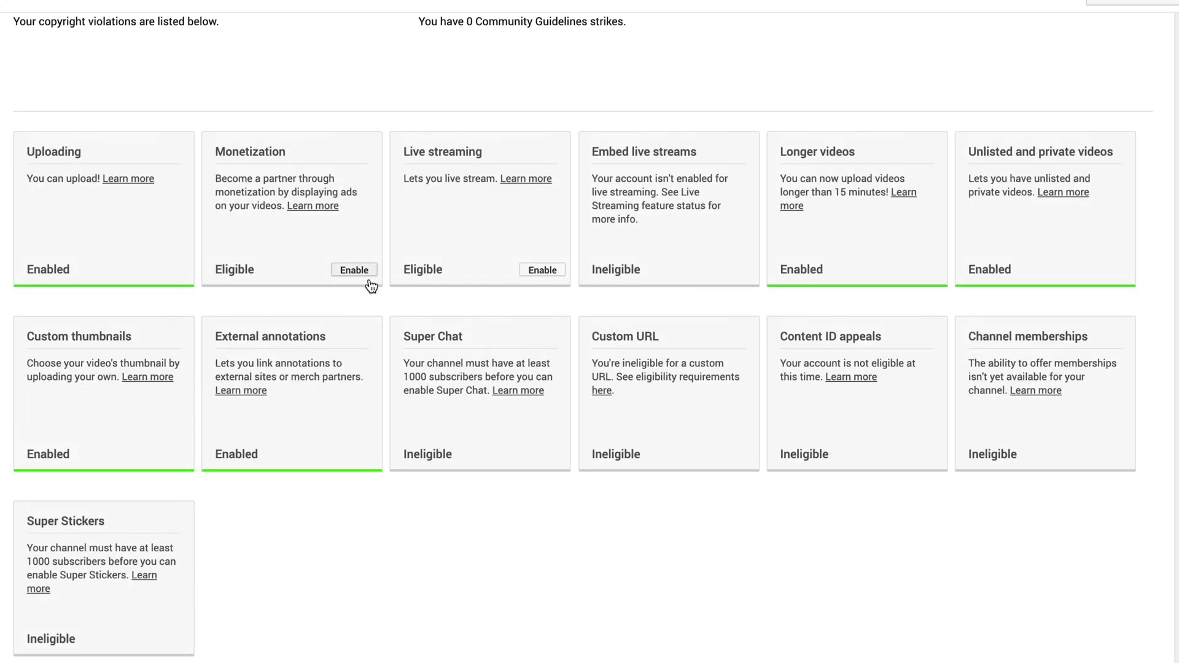
scroll(501, 294, "up", 1)
left_click(546, 293)
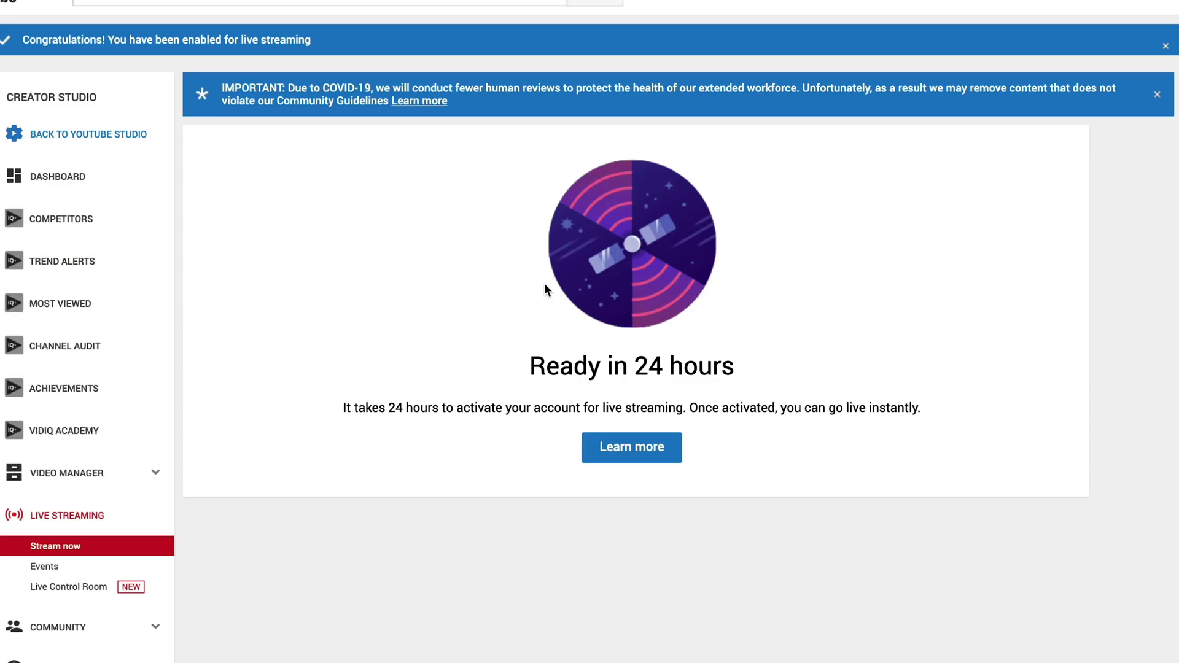
left_click_drag(534, 362, 734, 366)
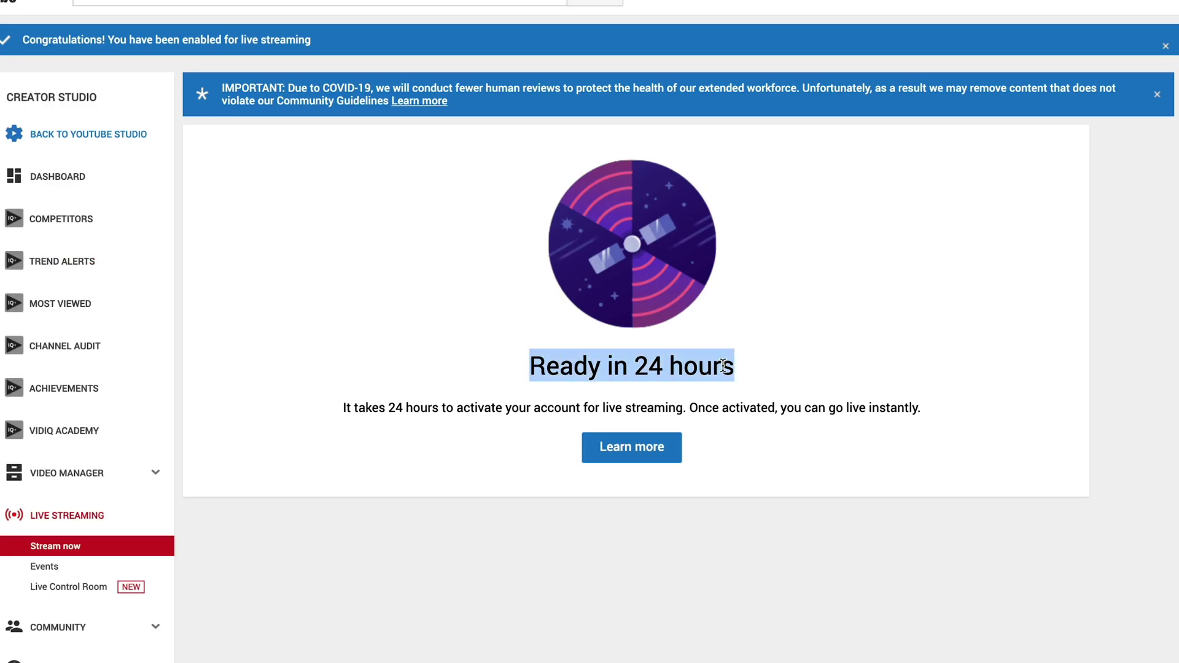
left_click(649, 365)
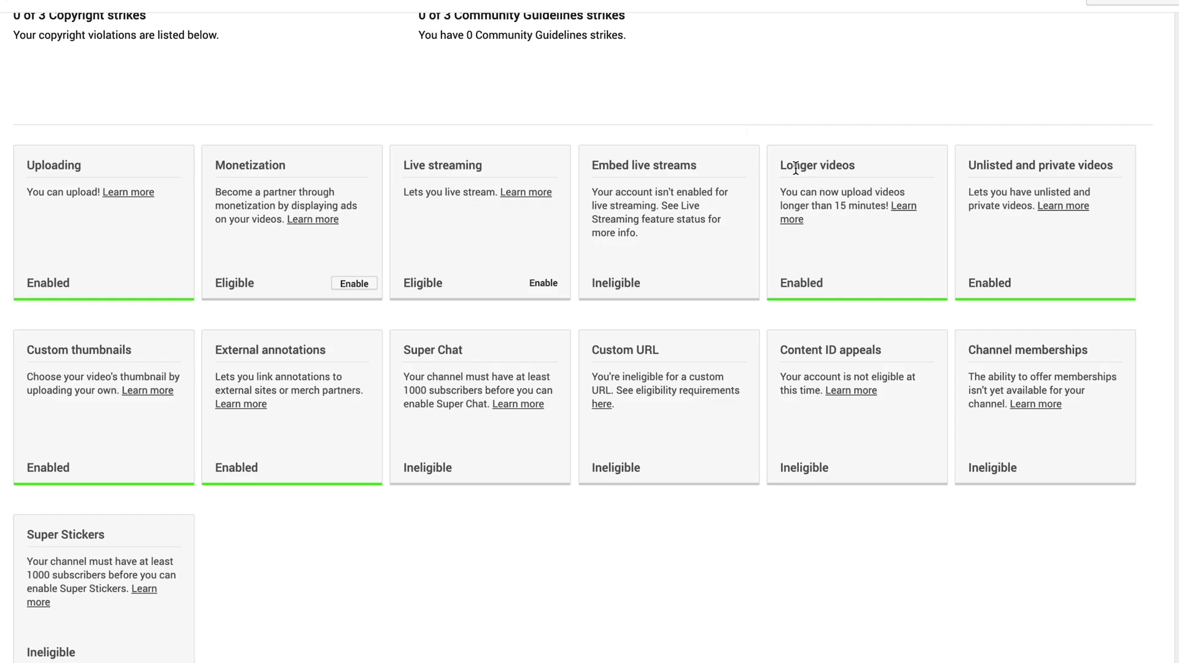
left_click_drag(796, 167, 856, 168)
left_click(821, 163)
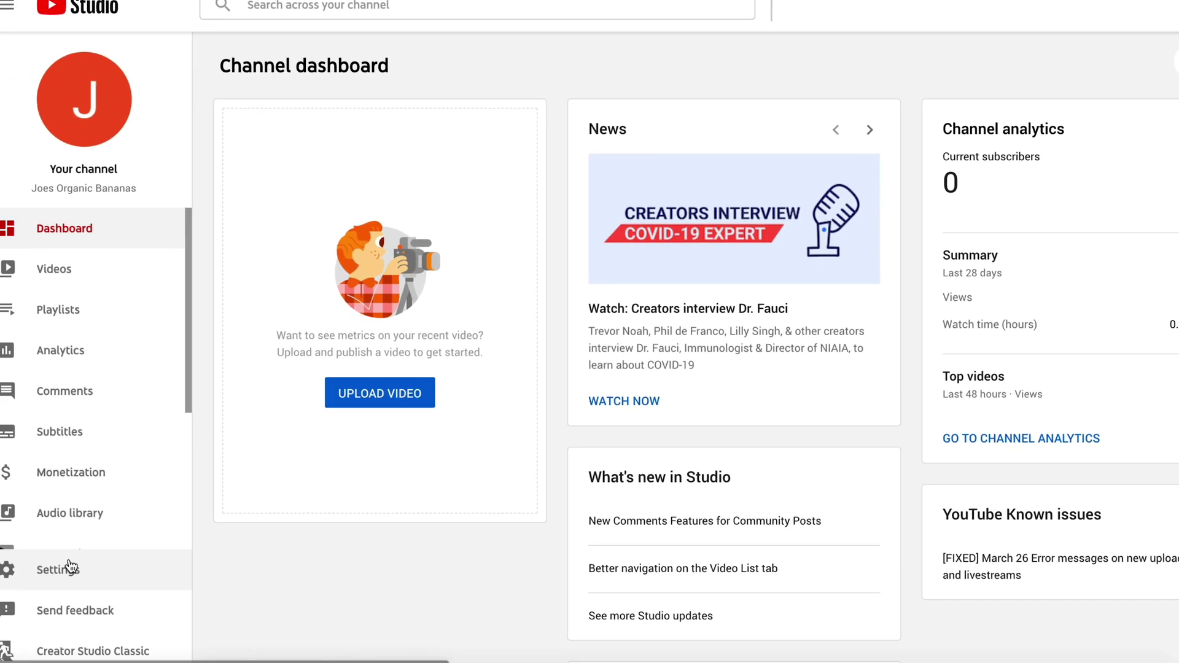
Step: In Upload defaults, set the default description to 'Template description here...'
left_click(69, 564)
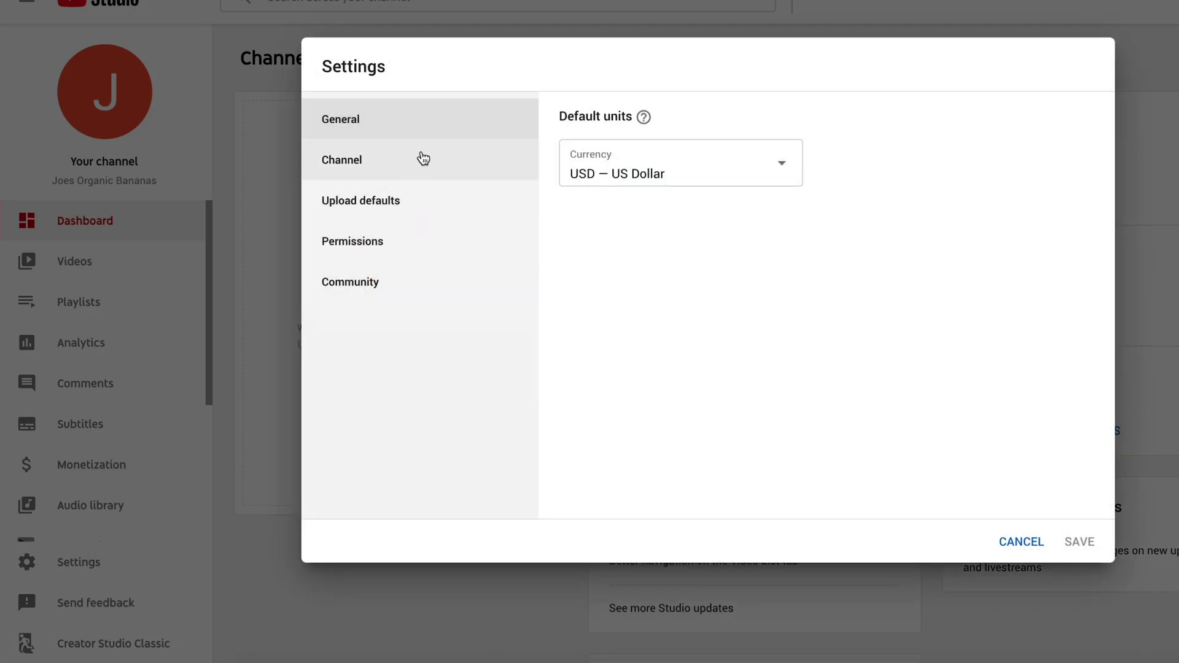
left_click(422, 206)
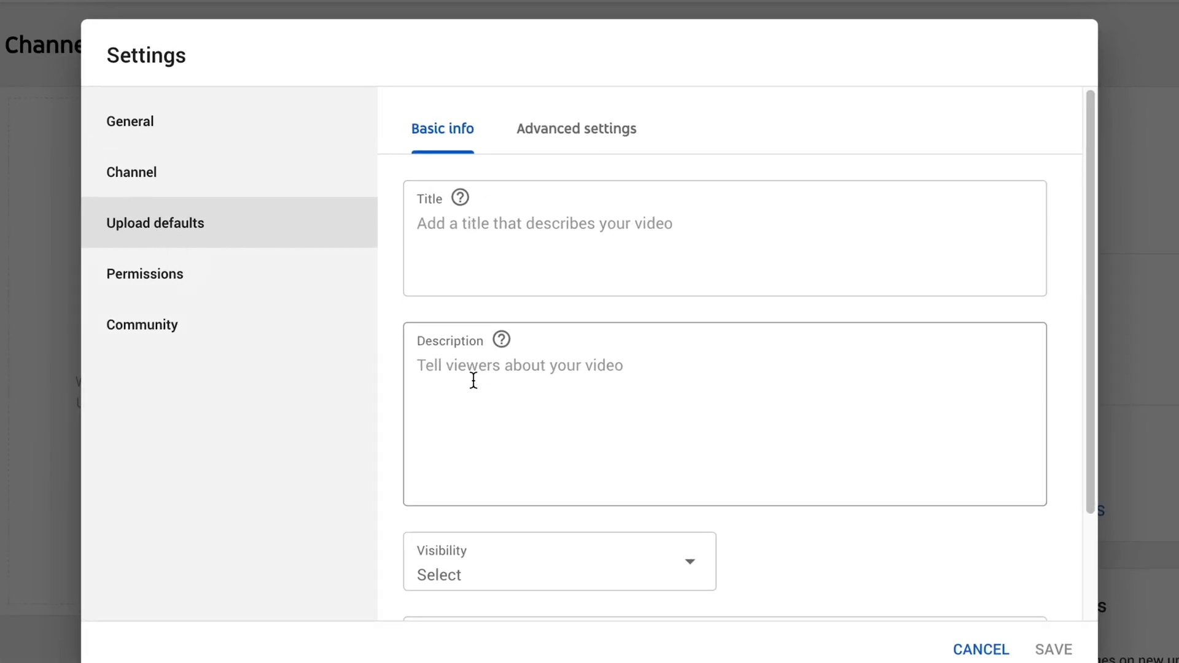
scroll(474, 381, "down", 1)
left_click(573, 324)
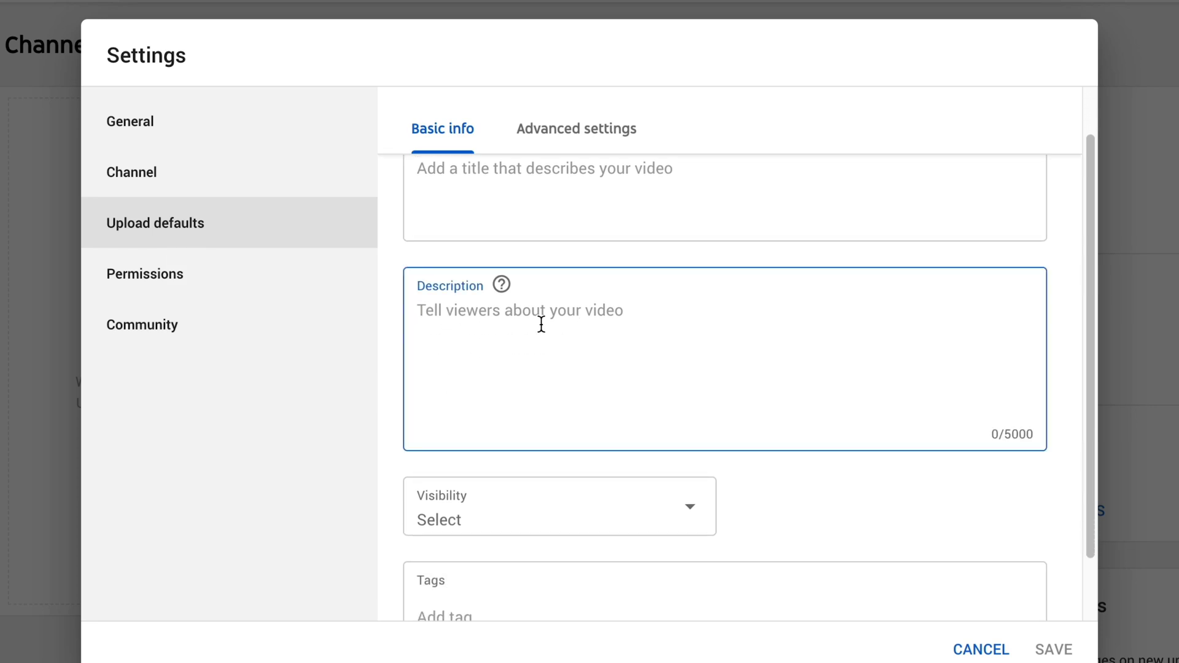
type("Template description here...")
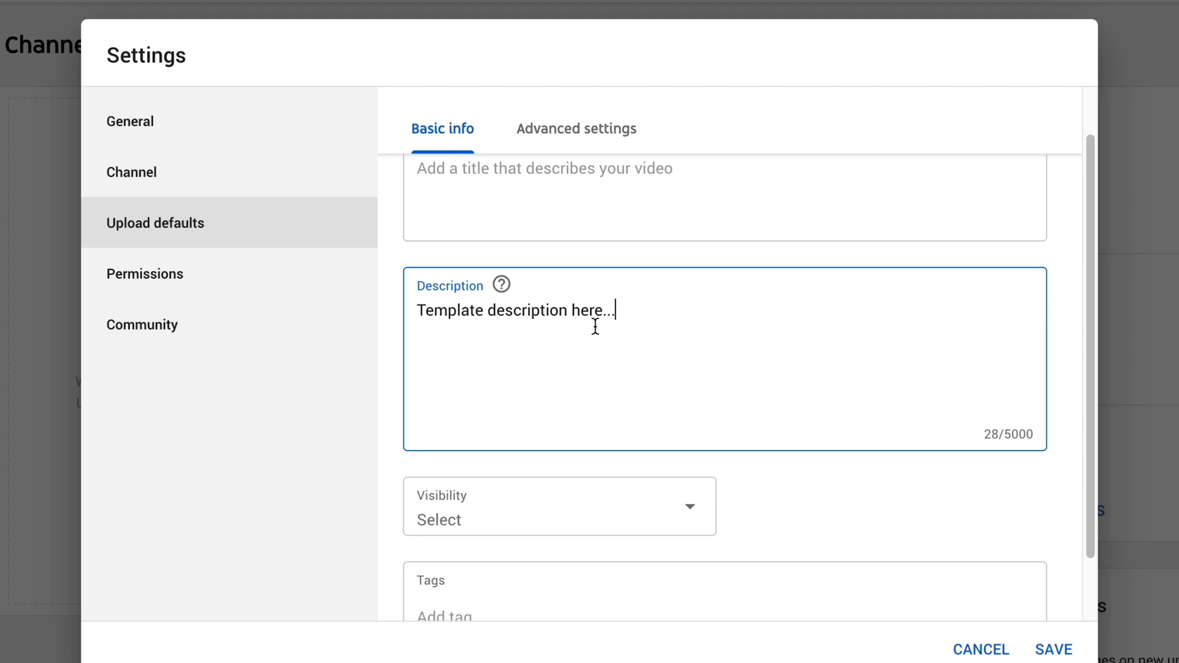
Step: Set default visibility to Private and add the default tag 'joes organic bananas'
scroll(579, 335, "down", 1)
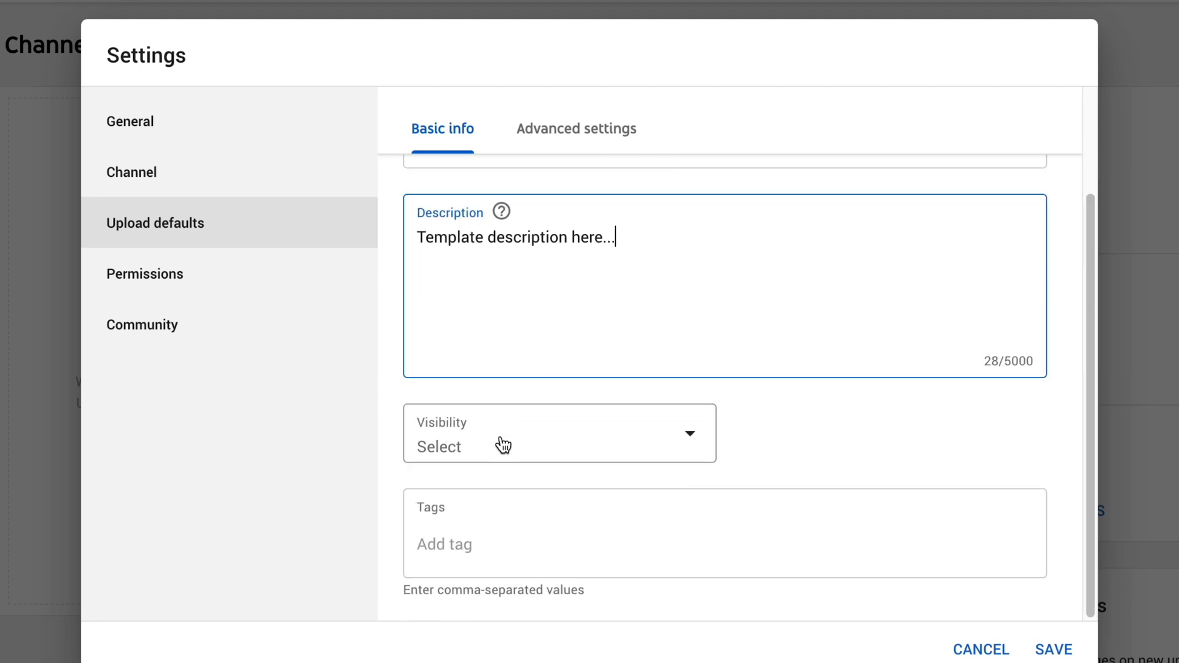
left_click(551, 445)
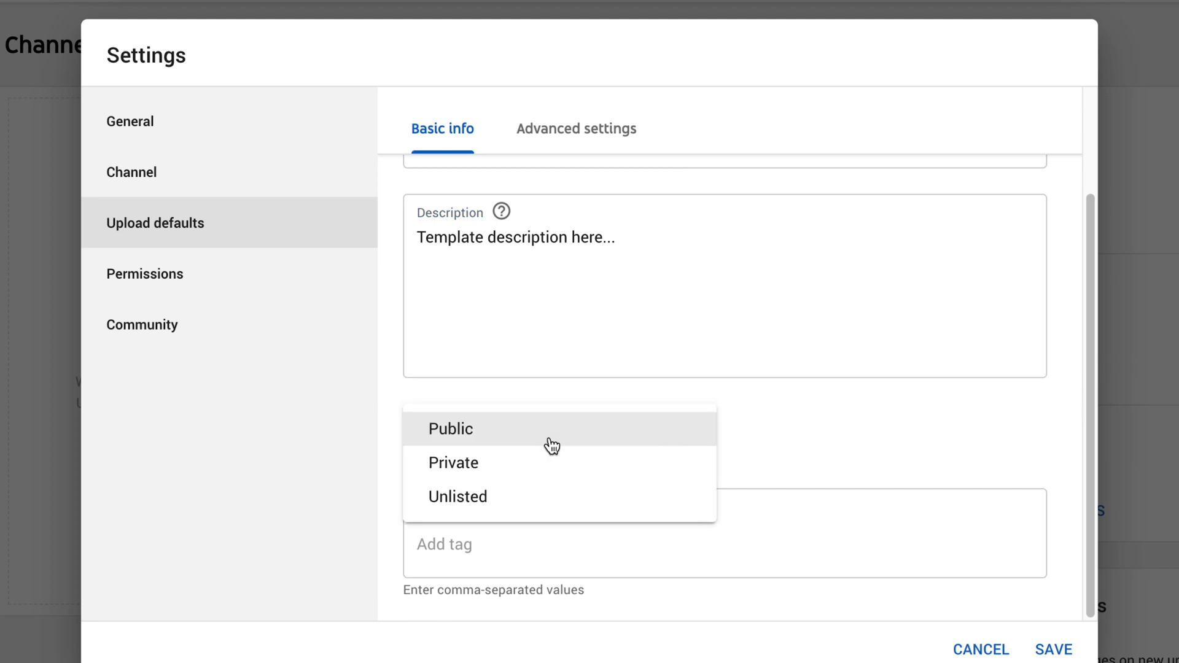
left_click(479, 469)
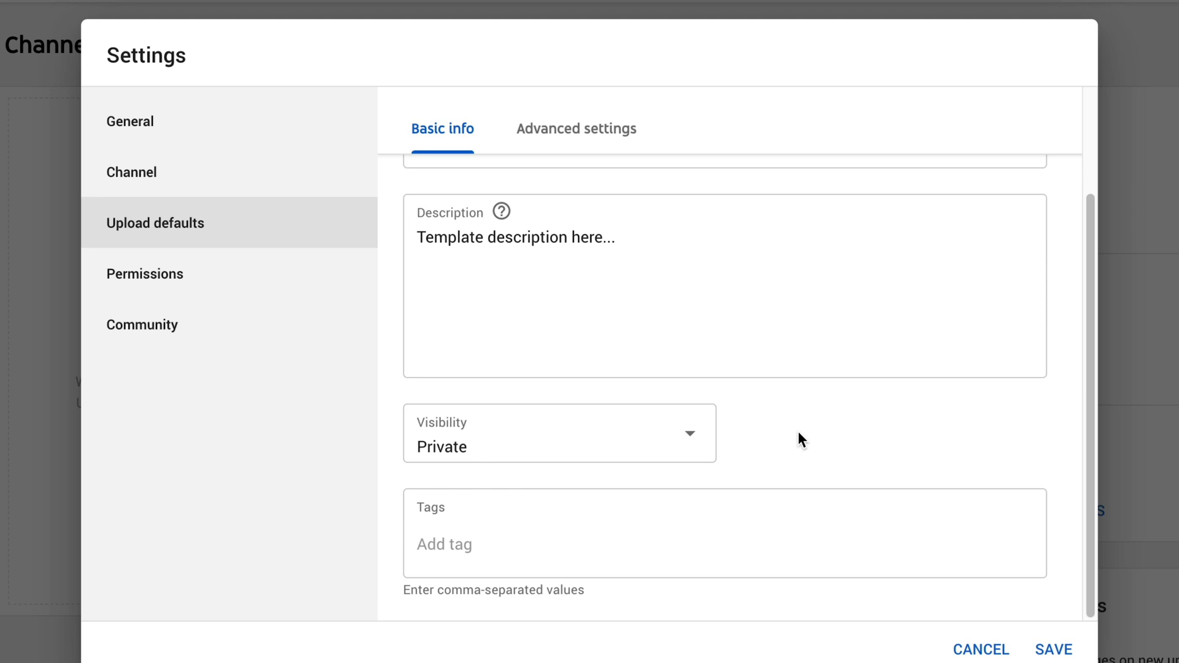
left_click(471, 543)
type("joes")
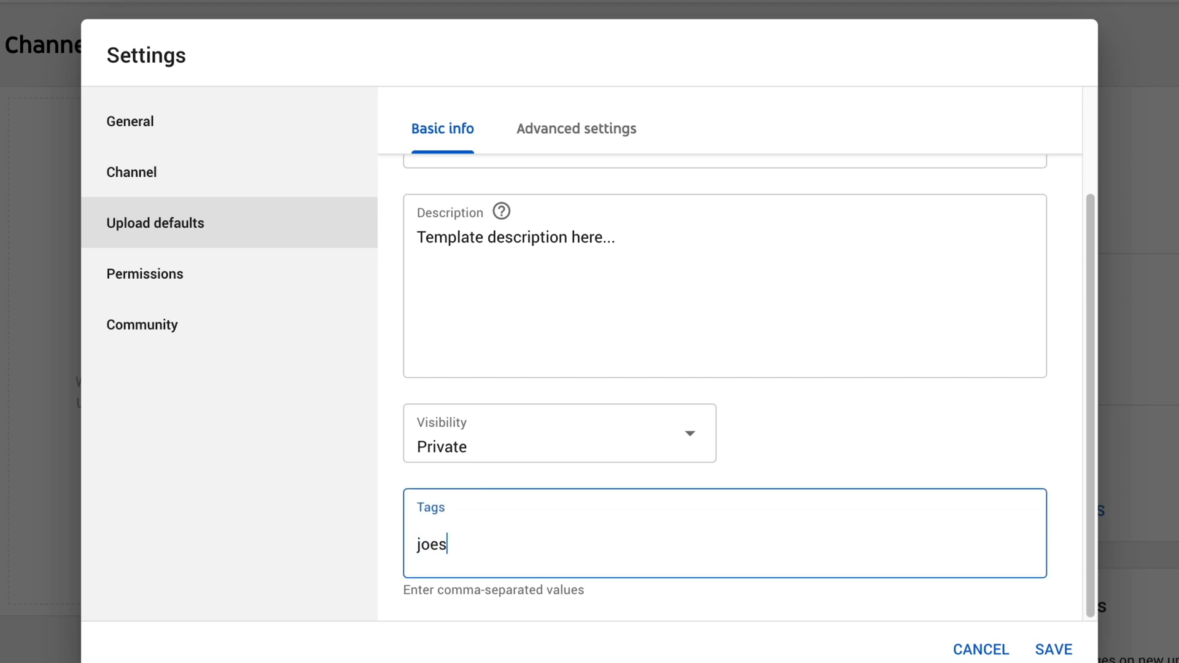
type(" organic ba")
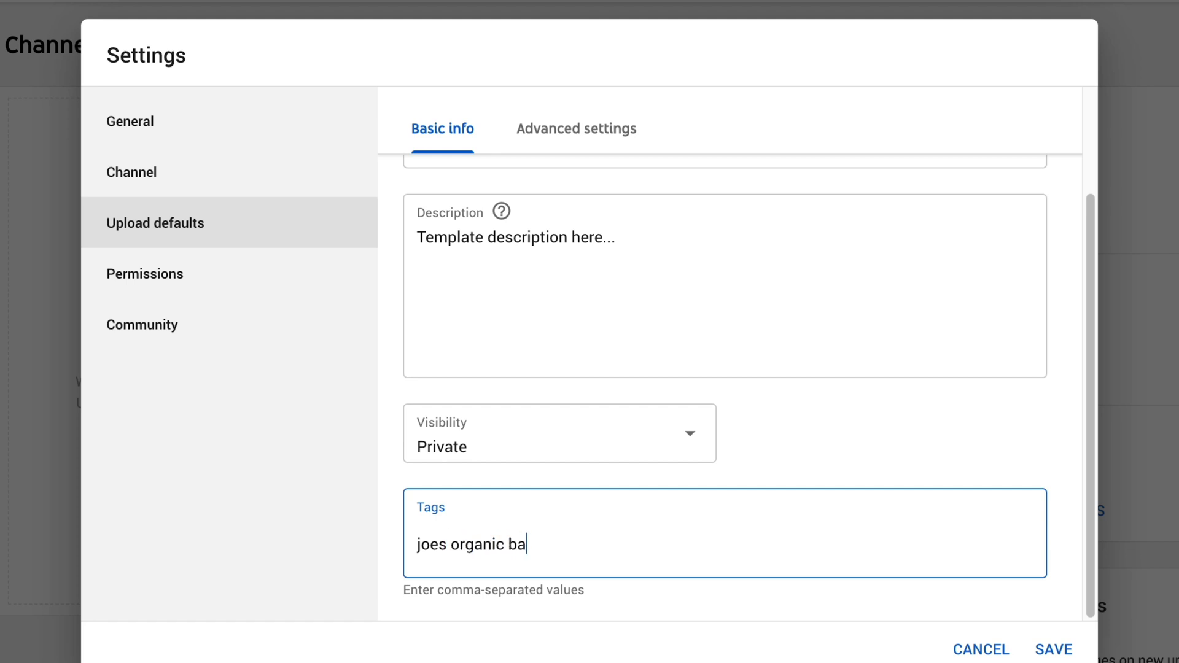
type("nanas,")
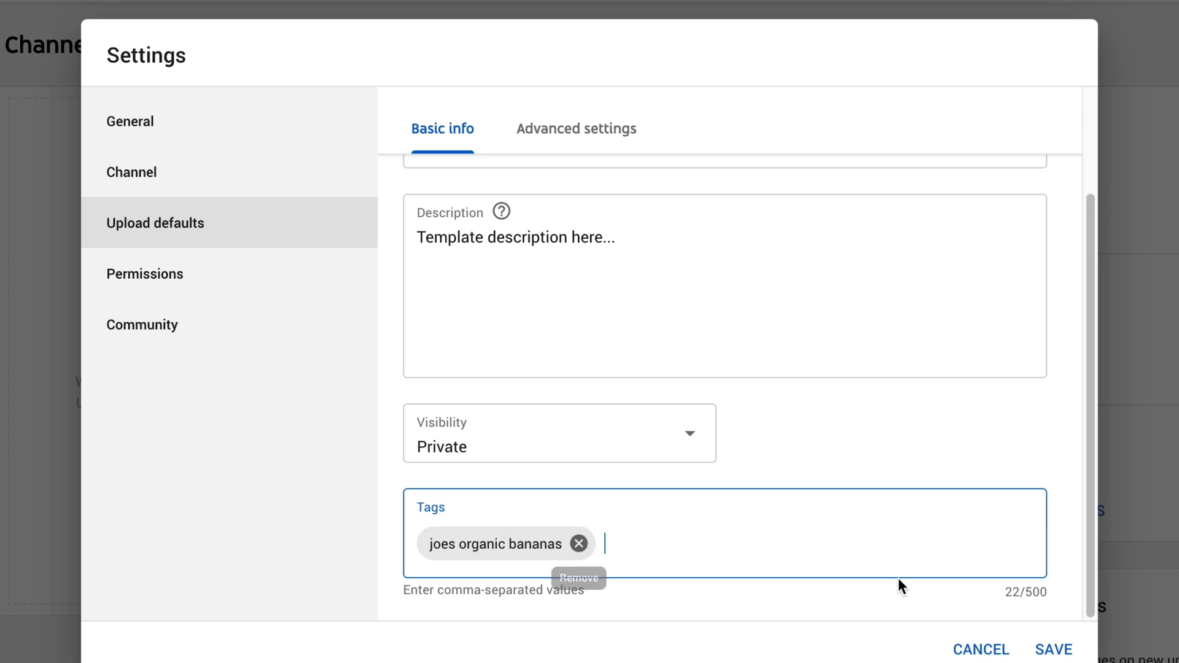
scroll(662, 486, "up", 2)
left_click(166, 279)
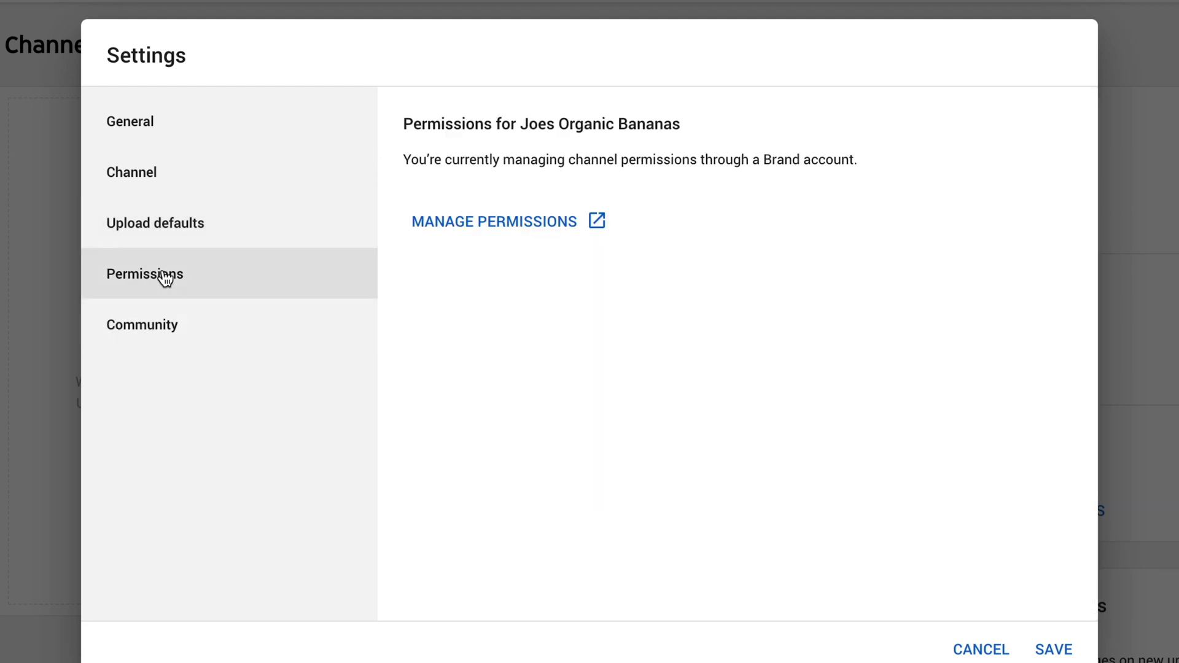
left_click(500, 224)
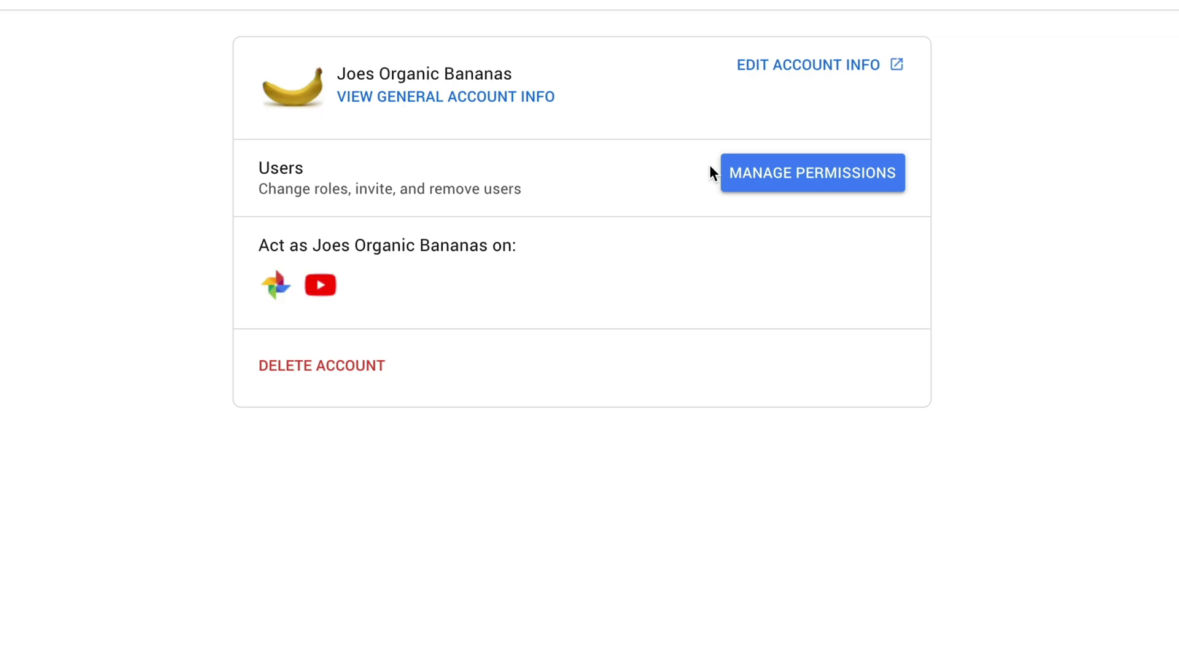
left_click(804, 175)
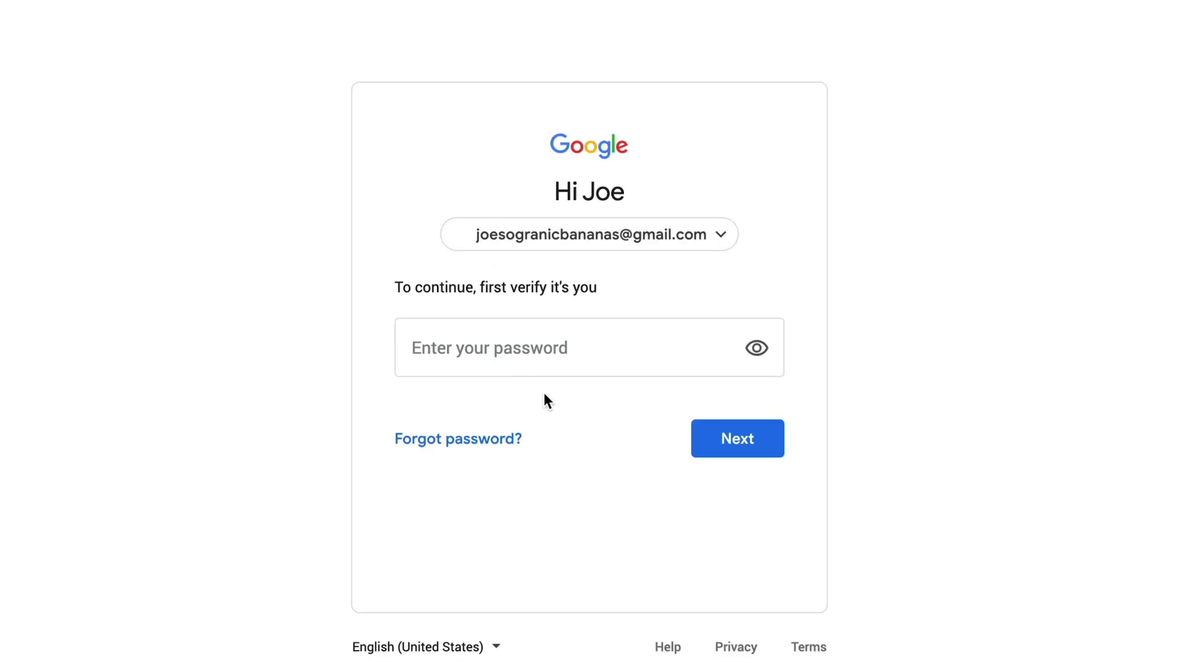
left_click(497, 357)
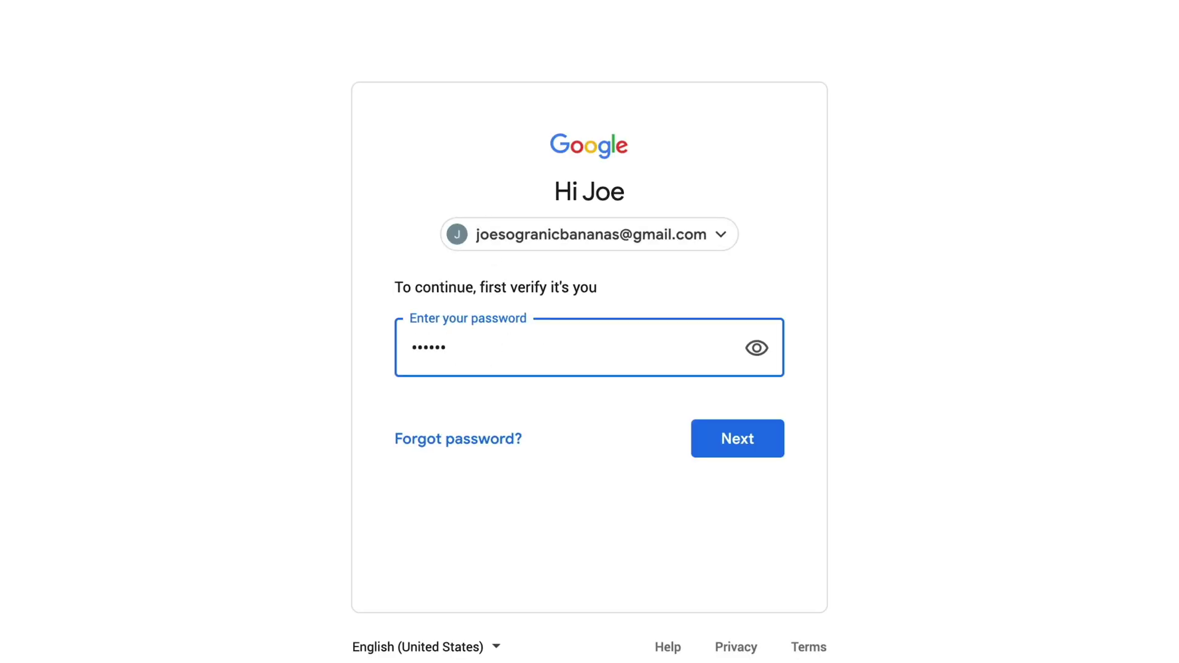
key("Return")
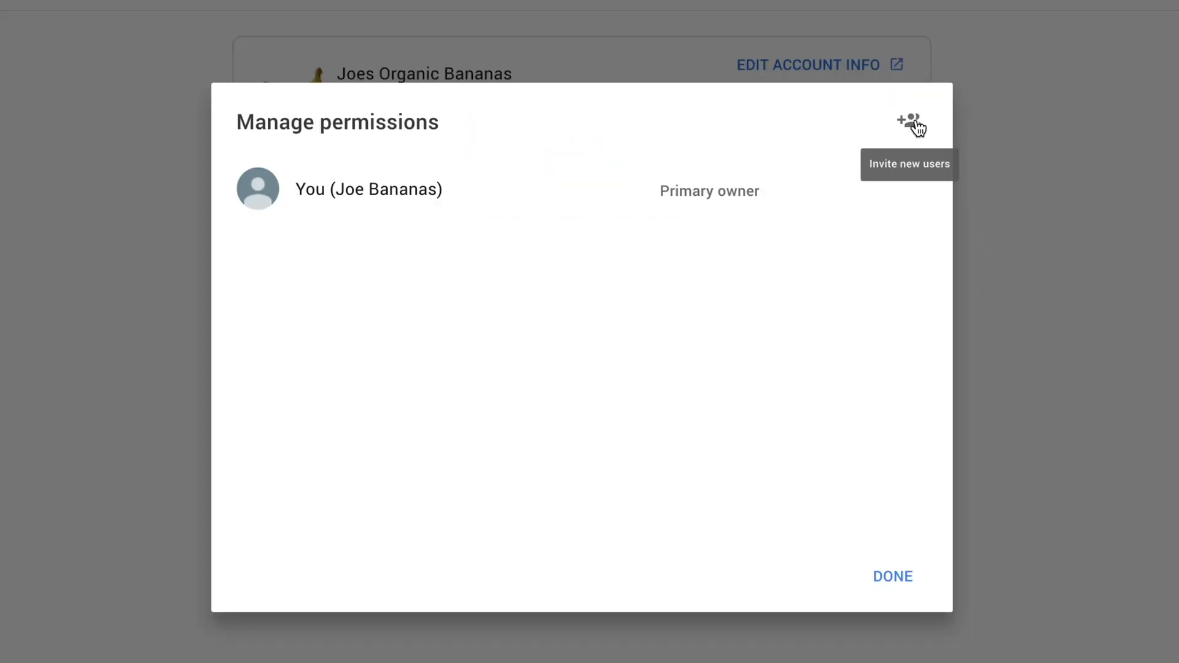
left_click(916, 123)
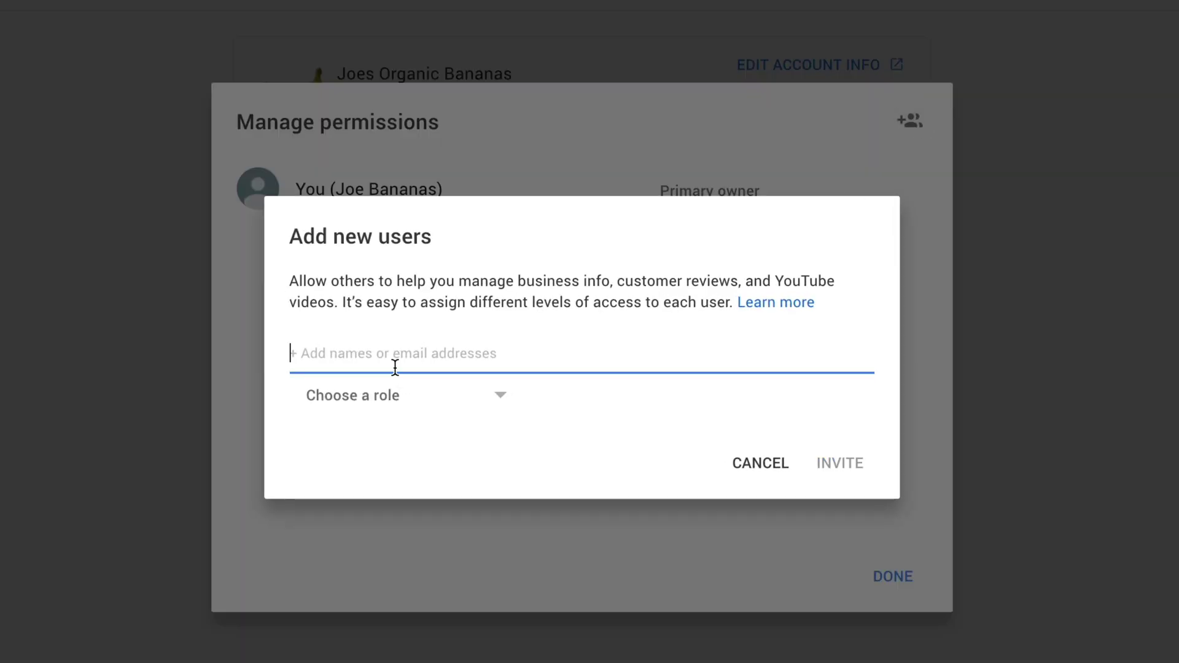
left_click(378, 396)
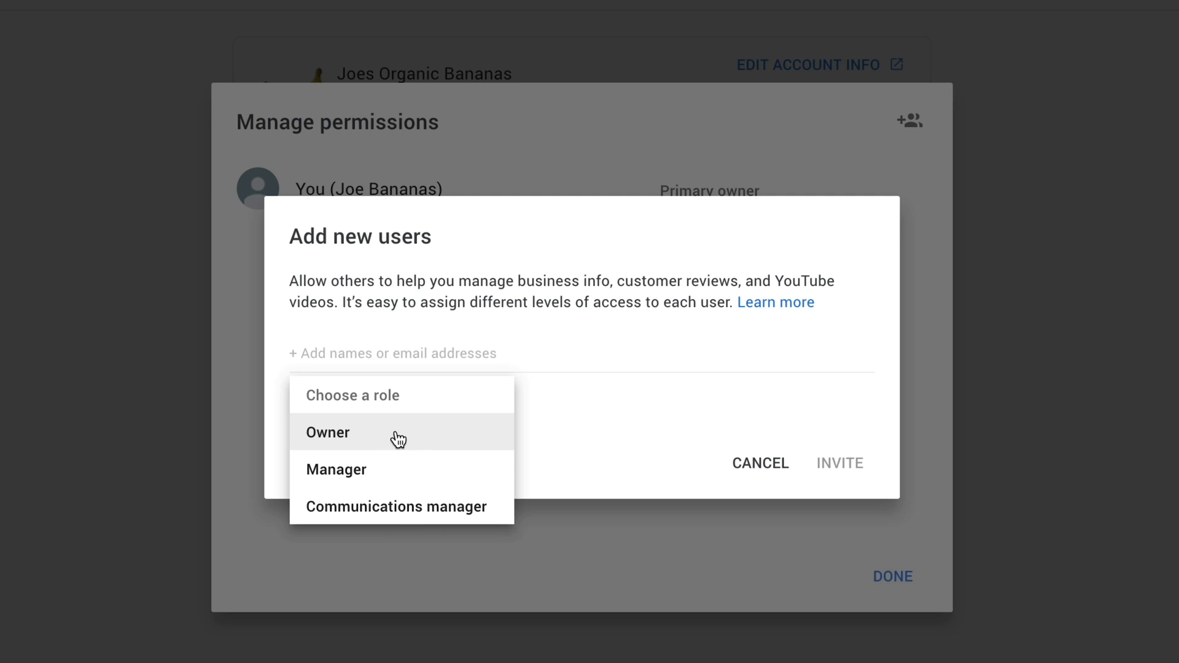
left_click(700, 386)
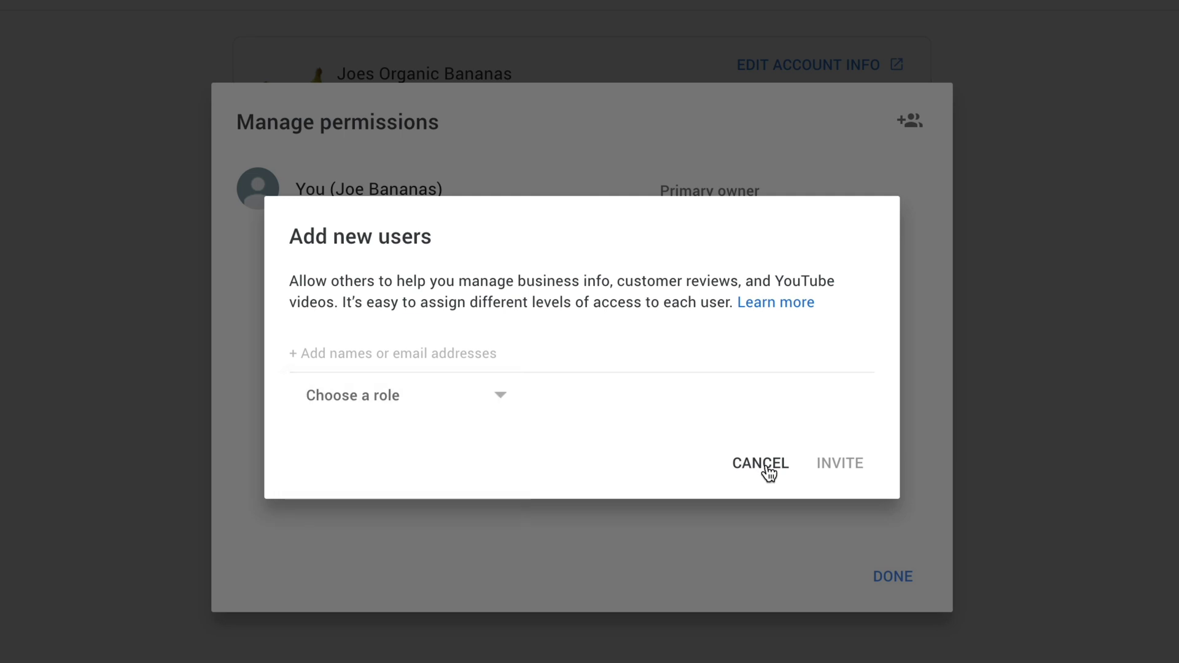
left_click(761, 465)
left_click(895, 591)
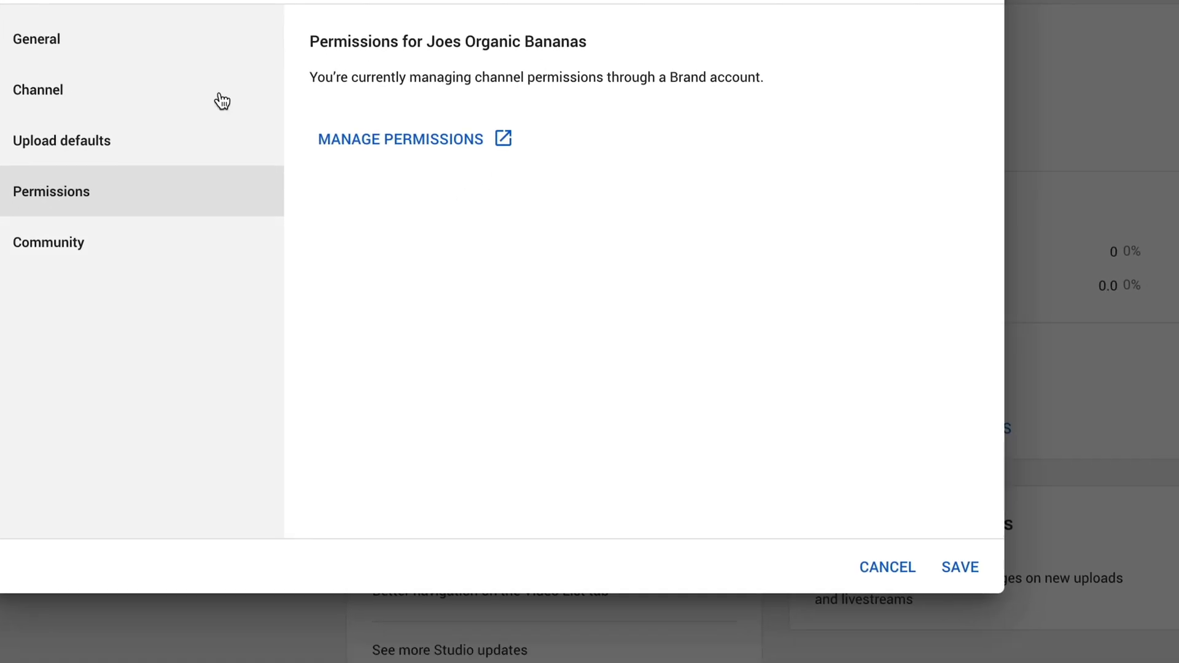
Step: Save the settings, then open and close the CREATE > Upload video window
left_click(967, 571)
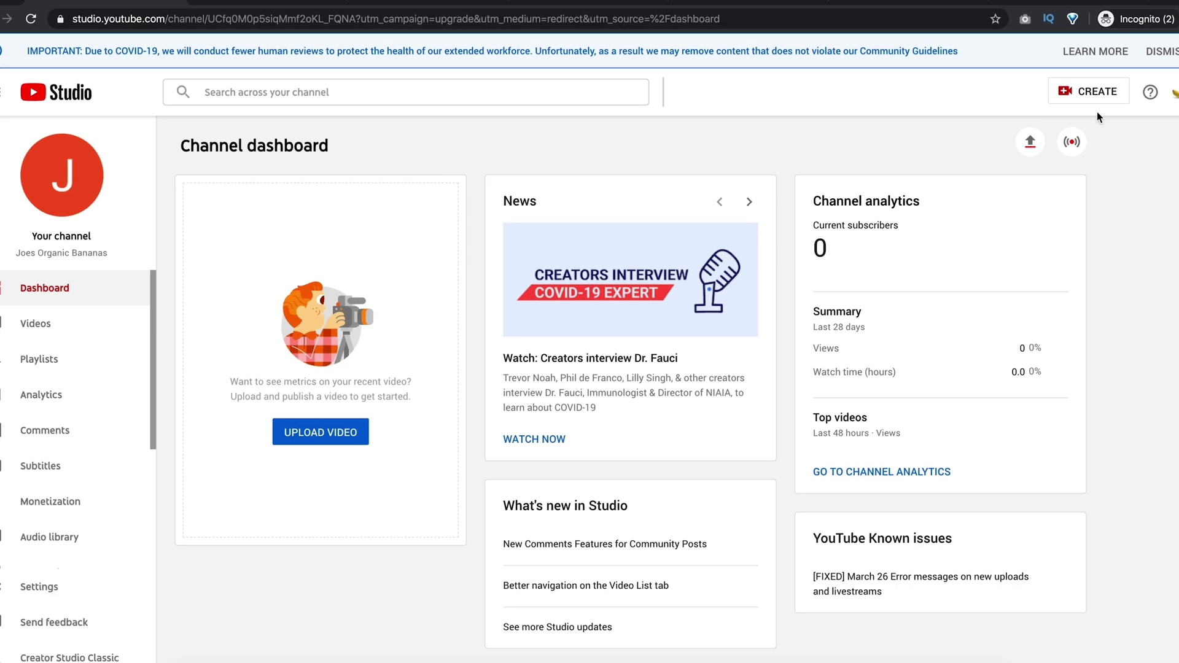
left_click(1098, 93)
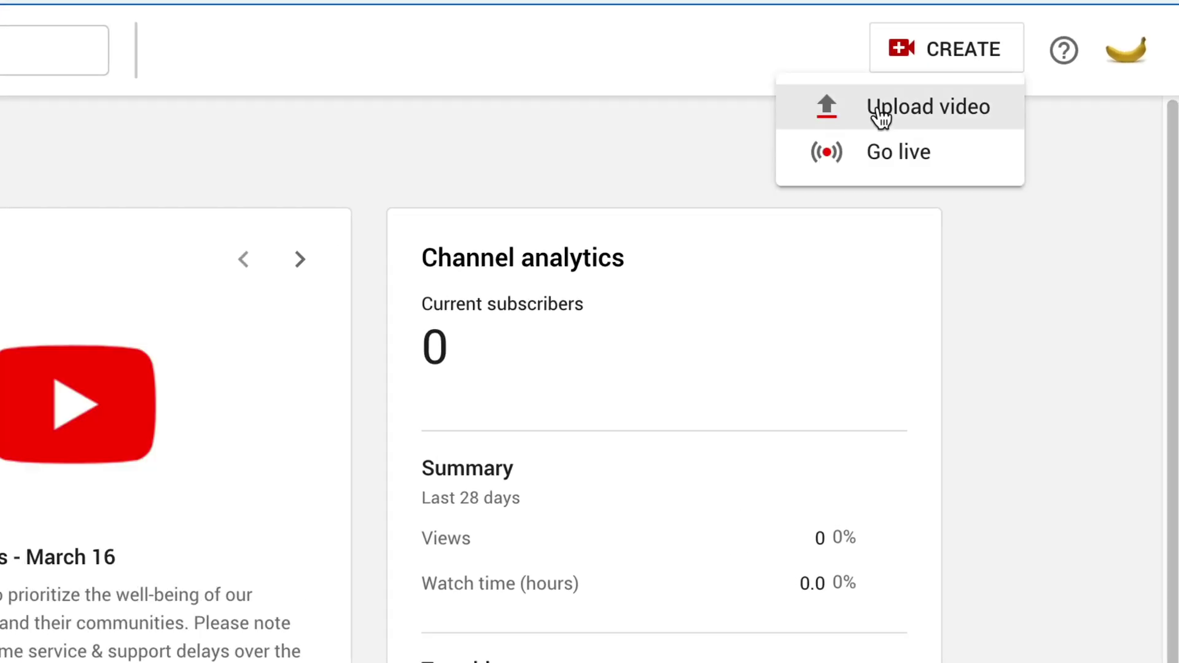
left_click(880, 114)
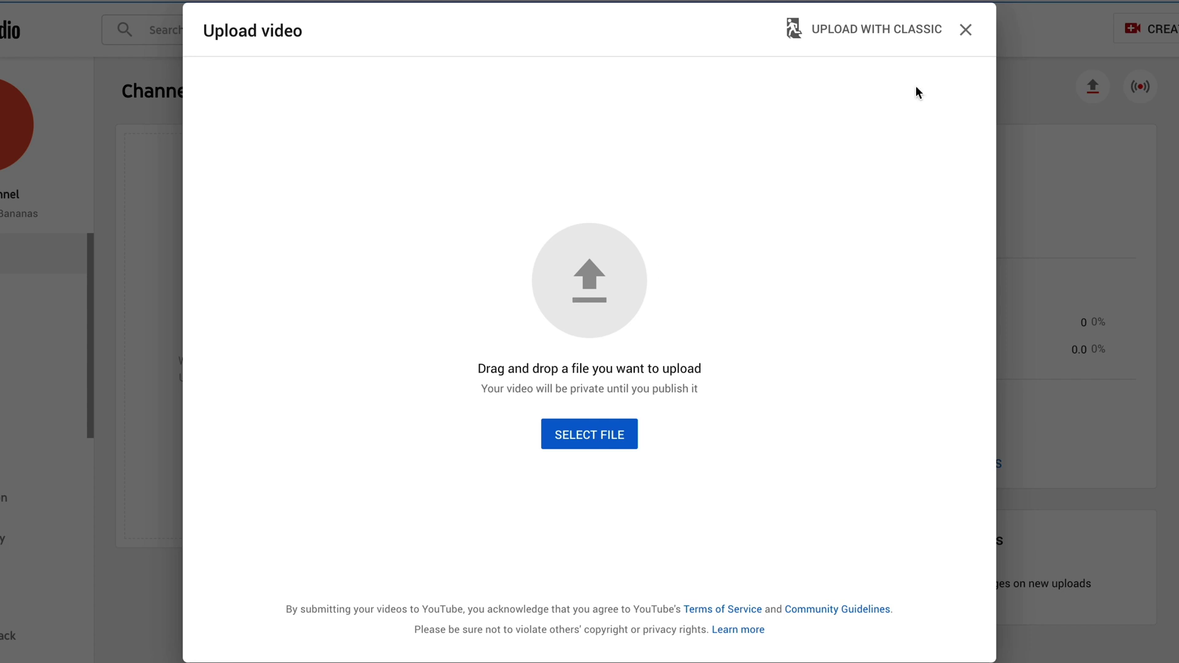
left_click(967, 34)
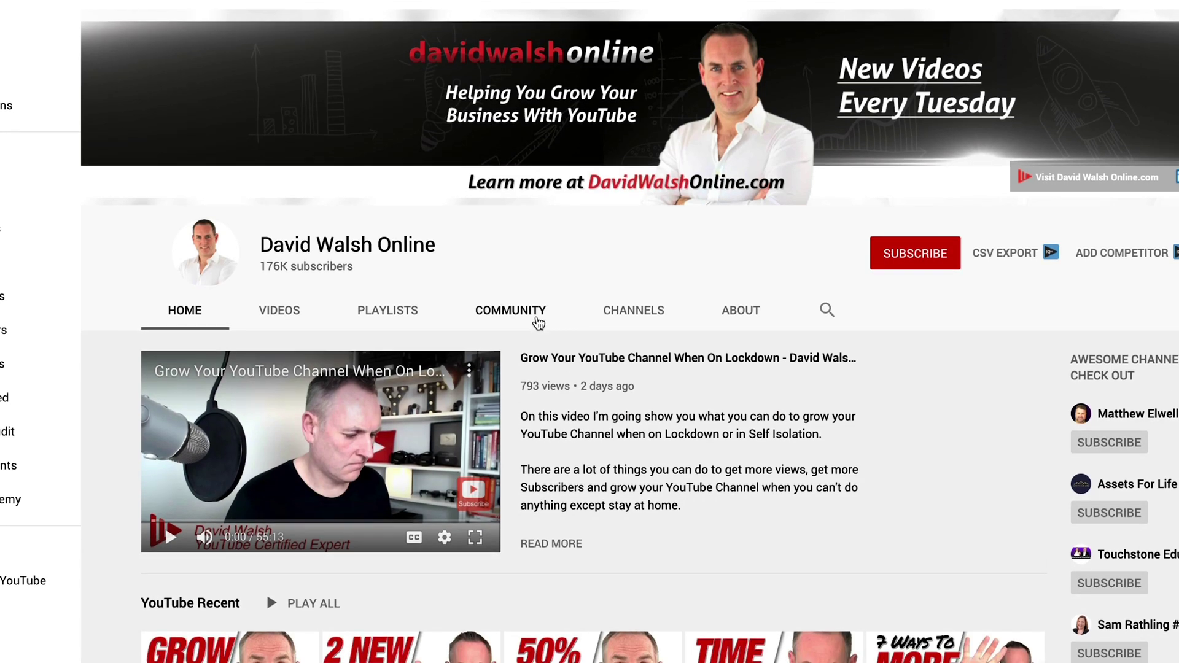
scroll(678, 327, "down", 5)
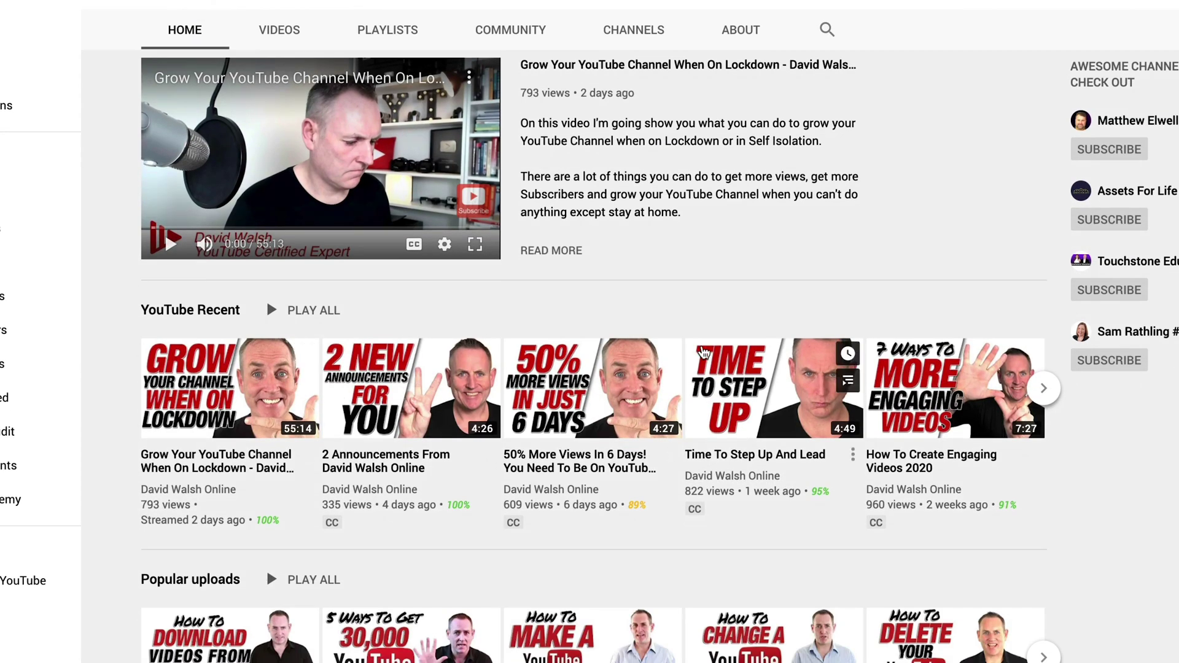
scroll(689, 369, "down", 12)
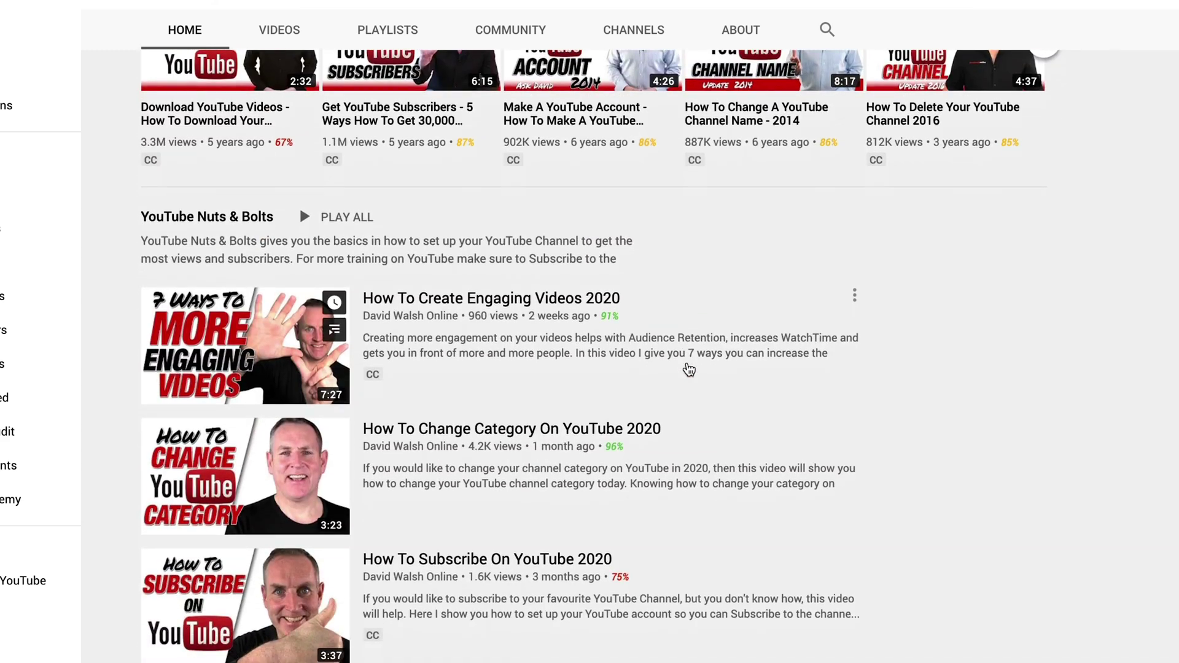
scroll(689, 368, "down", 8)
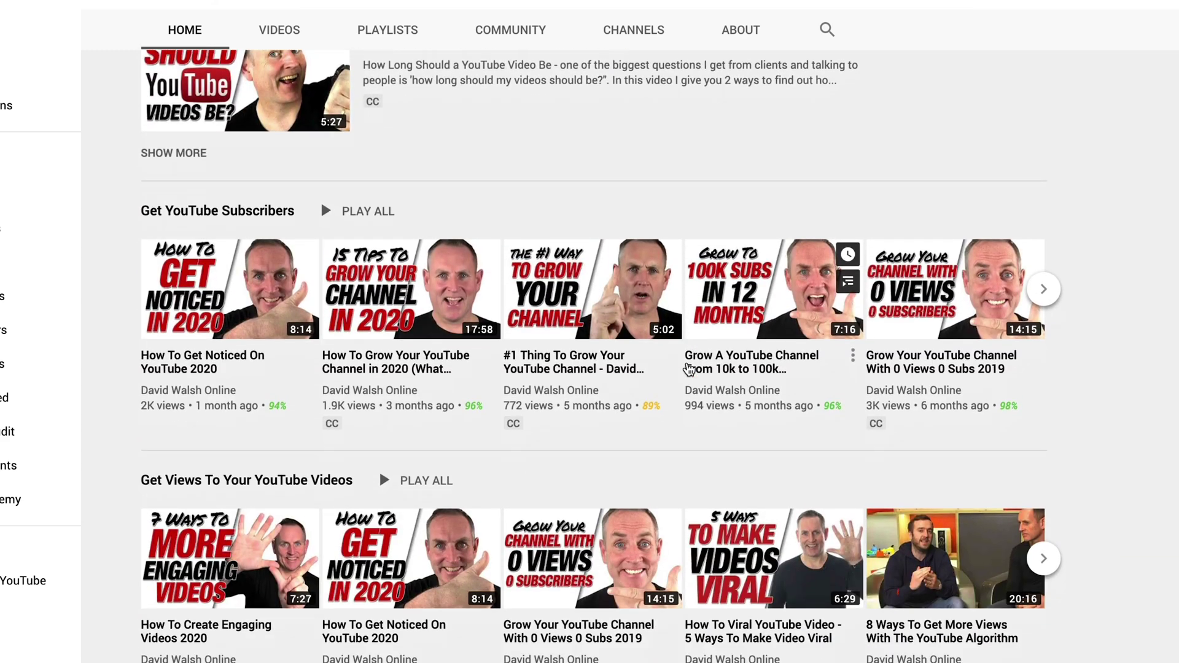
scroll(689, 368, "down", 1)
scroll(690, 369, "down", 10)
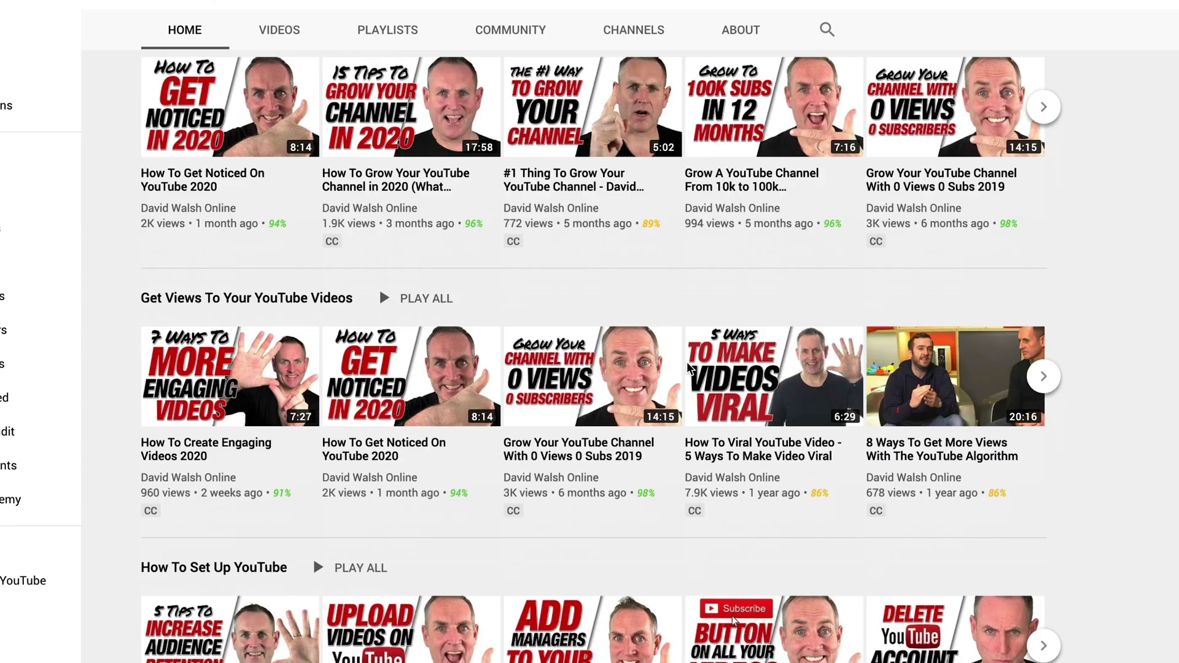
scroll(689, 368, "down", 3)
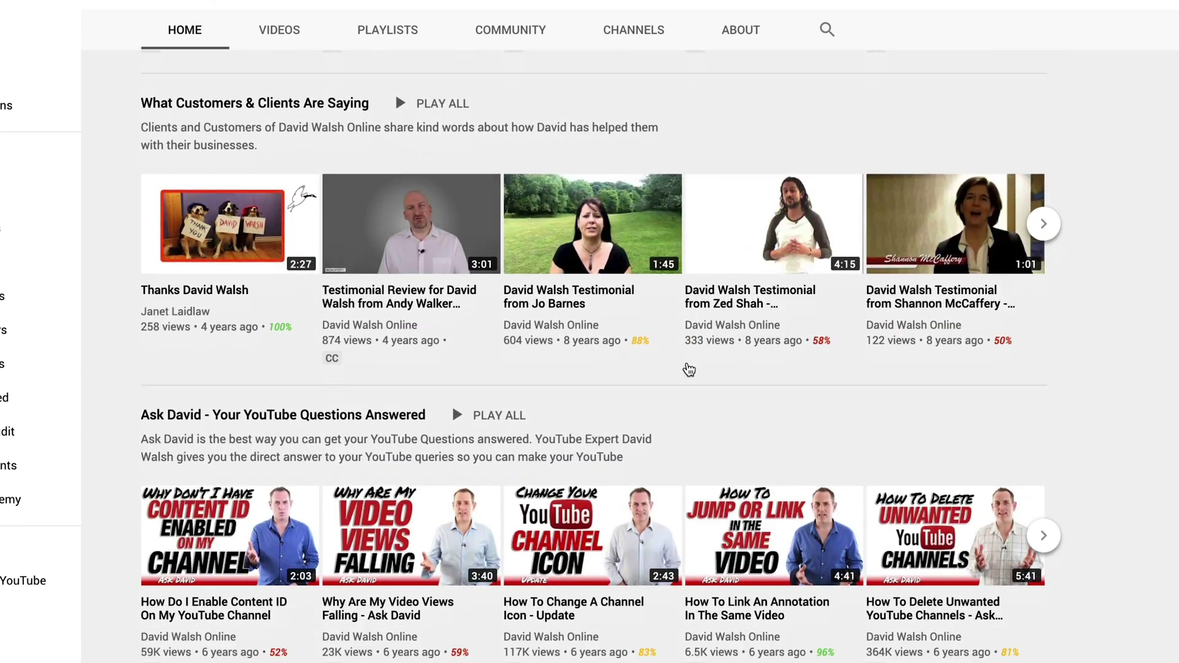